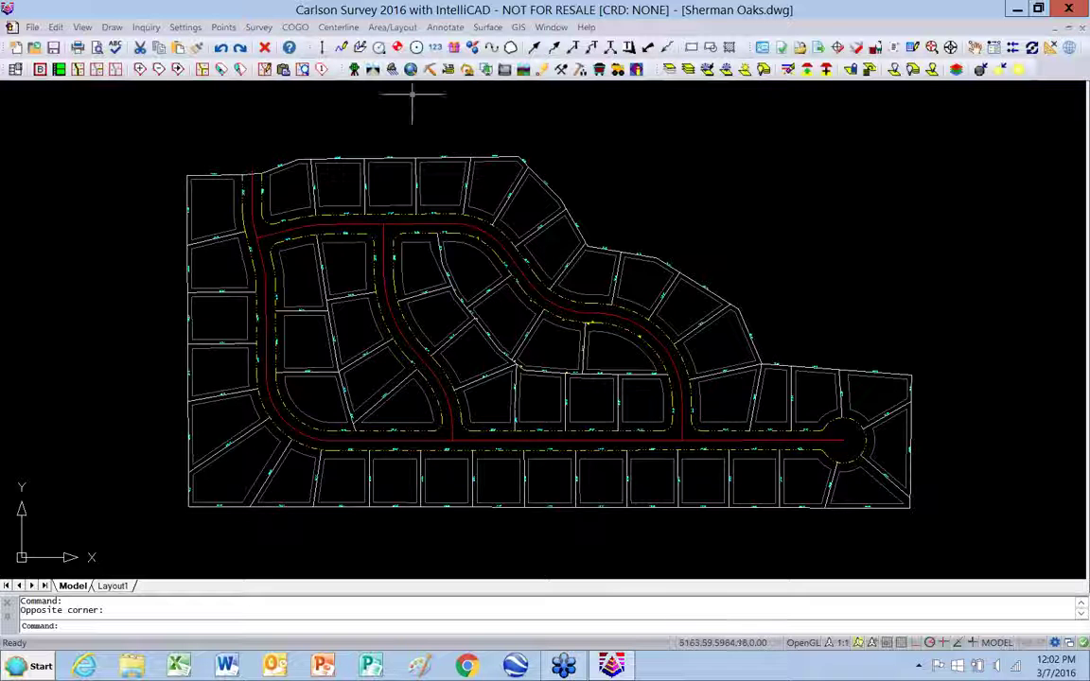
Run Cleanup Lot Linework on the entire subdivision, circling errors on layer LOT_ERROR with a tolerance of 1
{"action": "left_click", "coordinate": [395, 29]}
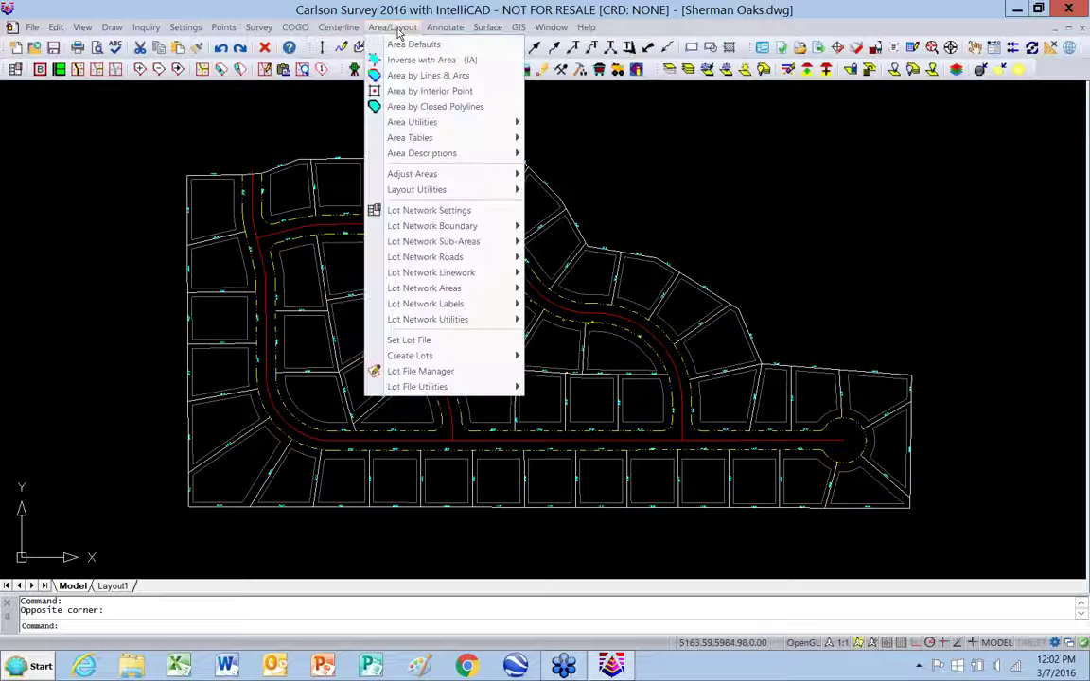
{"action": "mouse_move", "coordinate": [404, 194]}
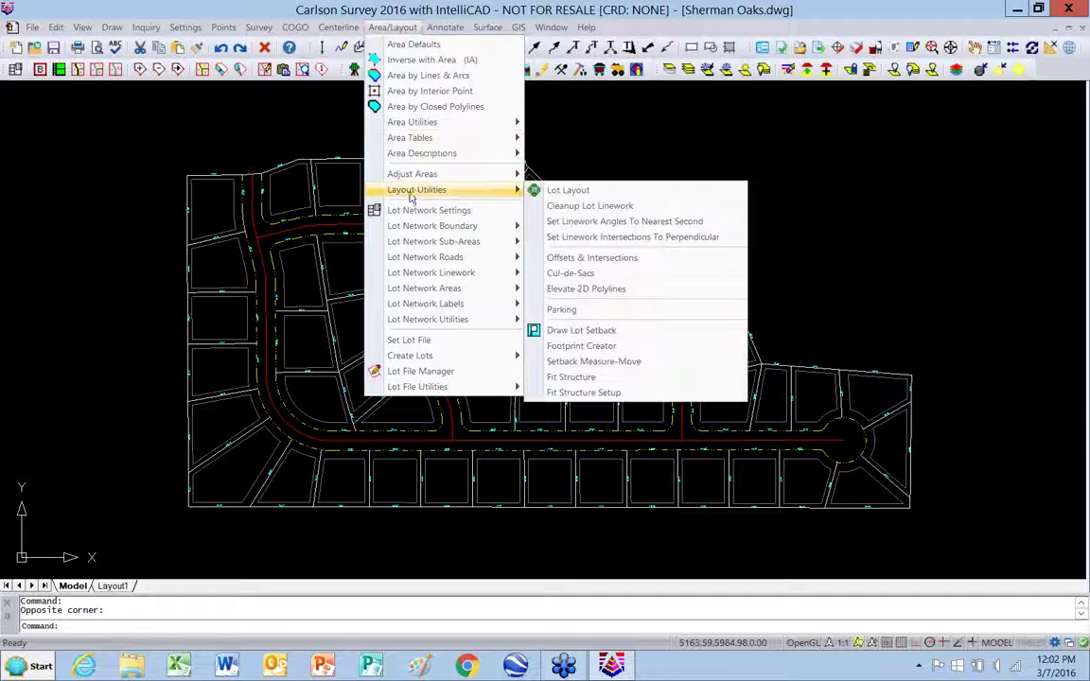
{"action": "left_click", "coordinate": [632, 207]}
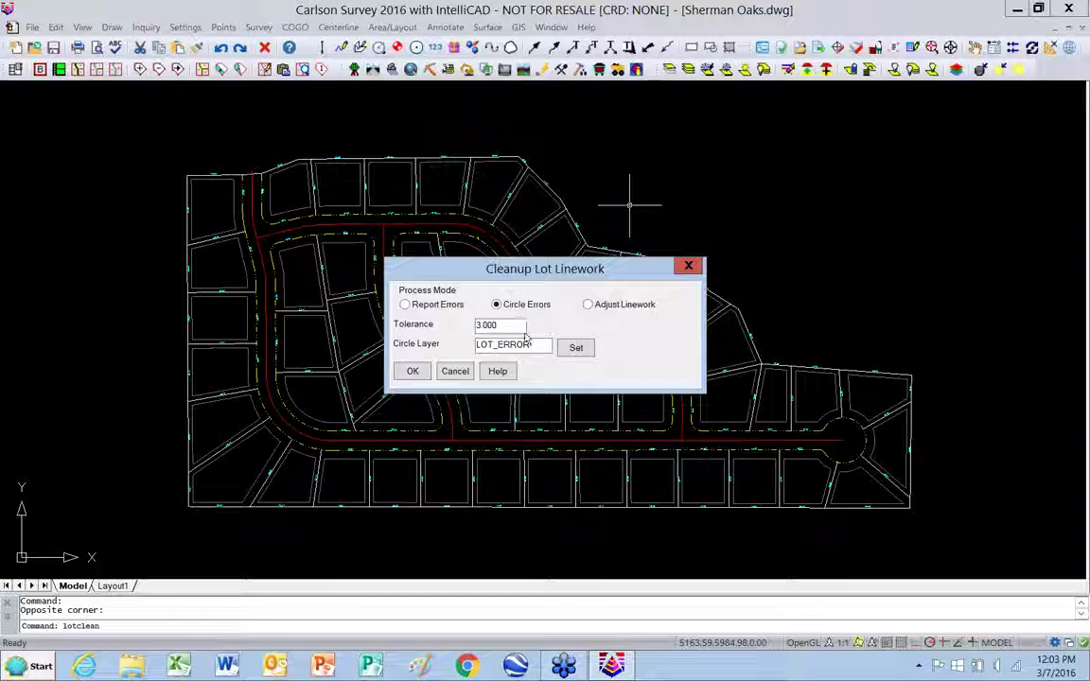
{"action": "type", "text": "1"}
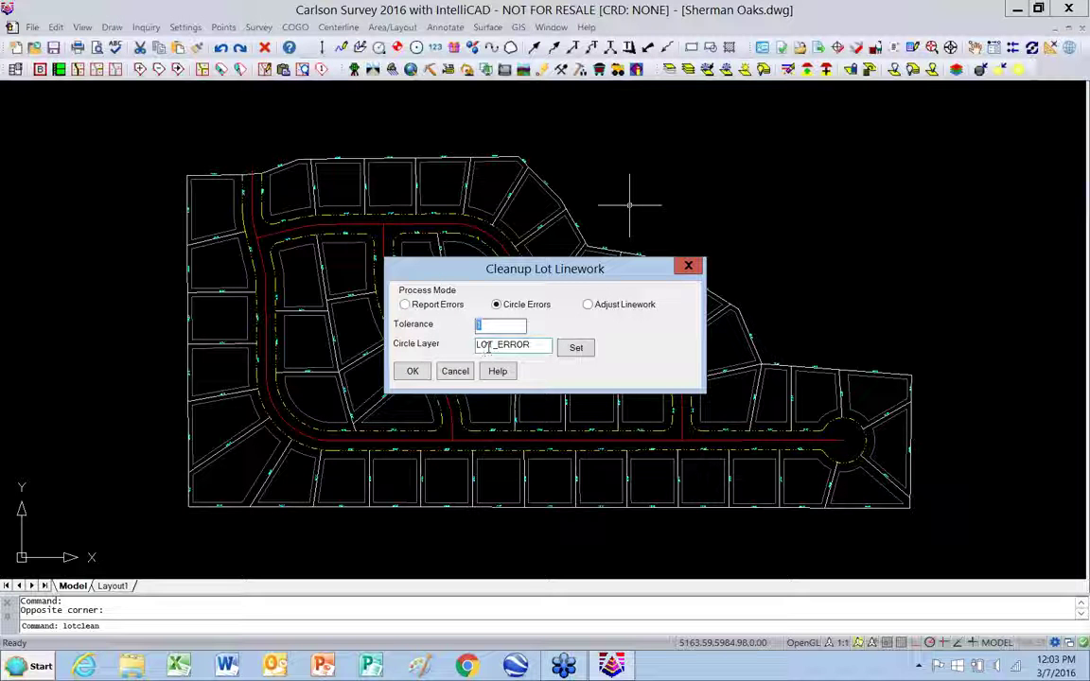
{"action": "key", "text": "Tab"}
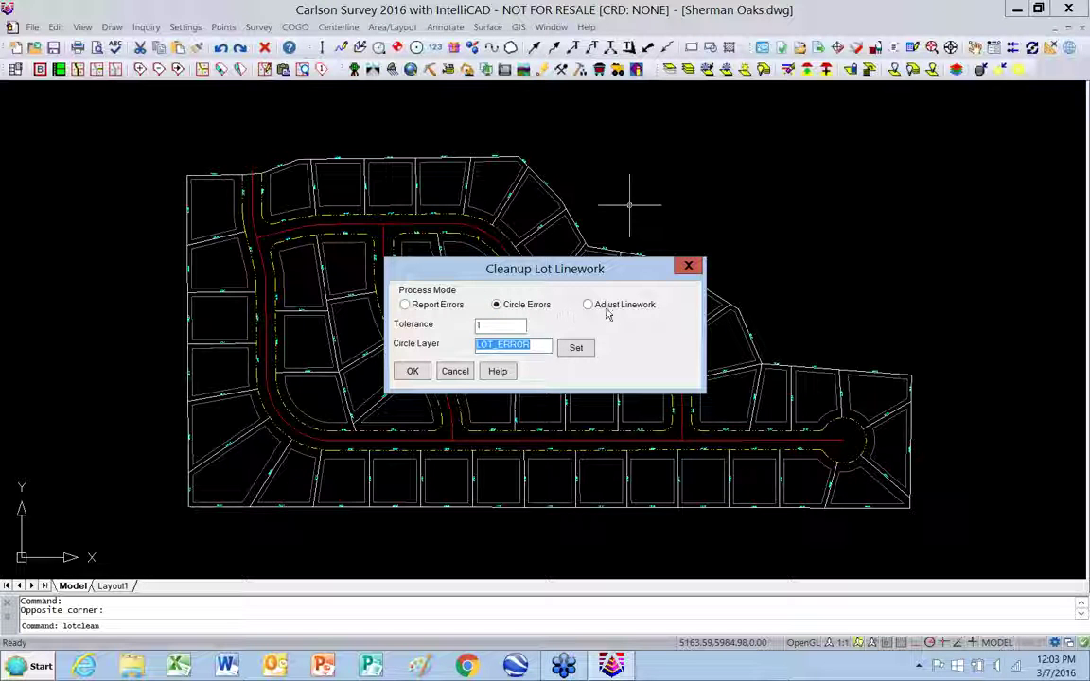
{"action": "left_click", "coordinate": [412, 372]}
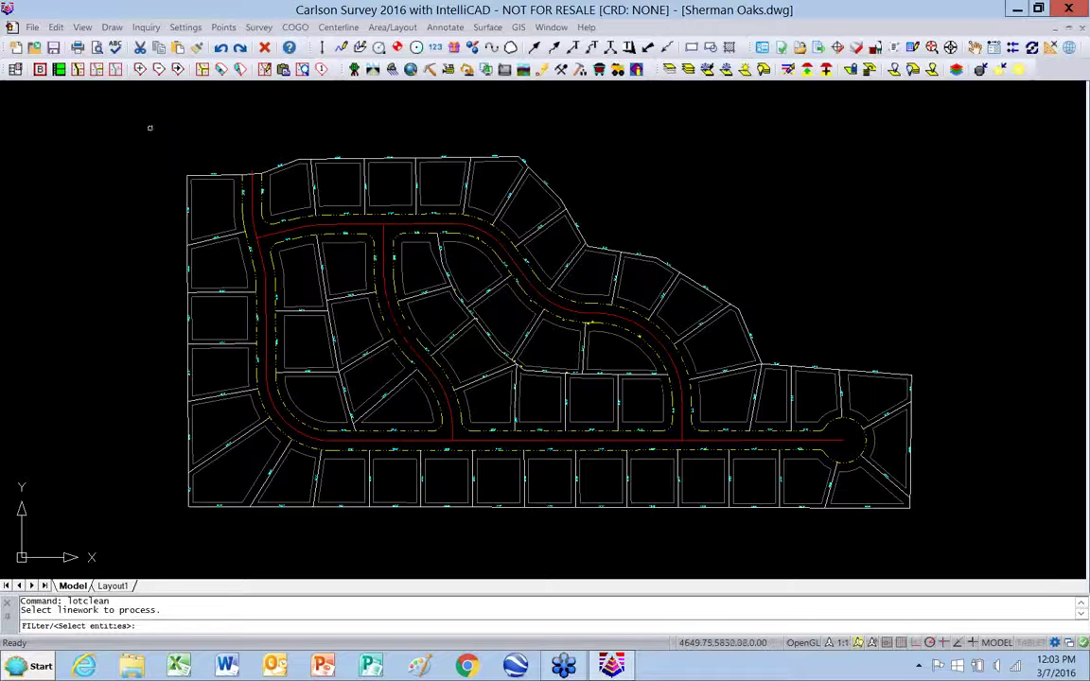
{"action": "left_click_drag", "start_coordinate": [136, 126], "coordinate": [965, 556]}
{"action": "key", "text": "Return"}
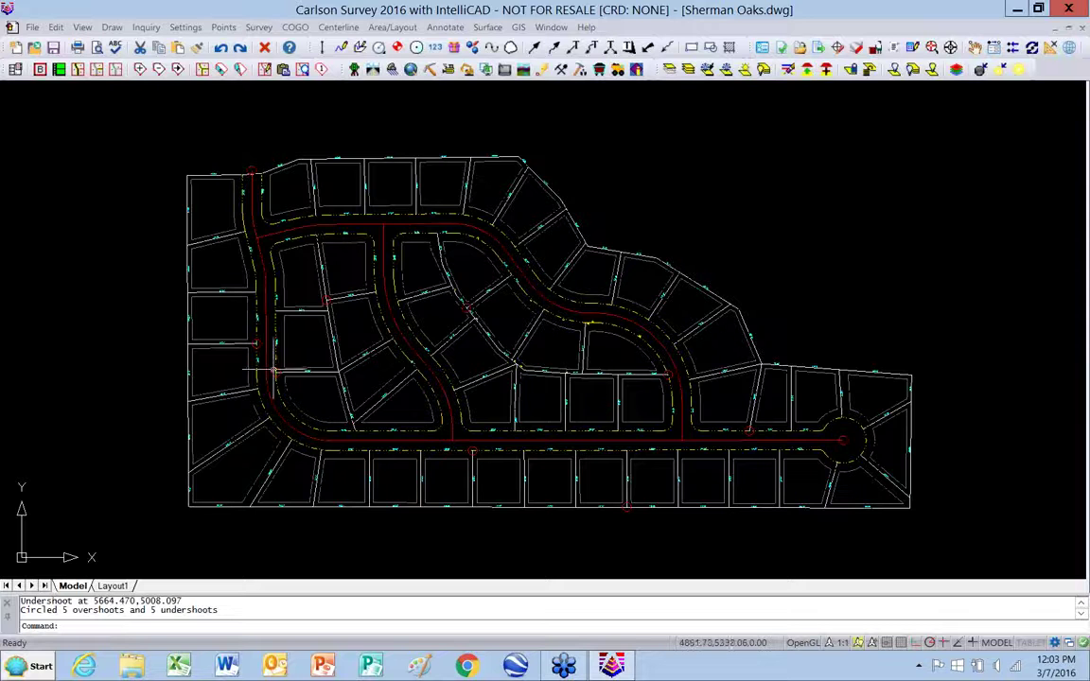
Inspect the circled lot line ends along both sides of the western road at close range
{"action": "scroll", "coordinate": [268, 367], "scroll_direction": "up", "scroll_amount": 3}
{"action": "scroll", "coordinate": [269, 367], "scroll_direction": "up", "scroll_amount": 2}
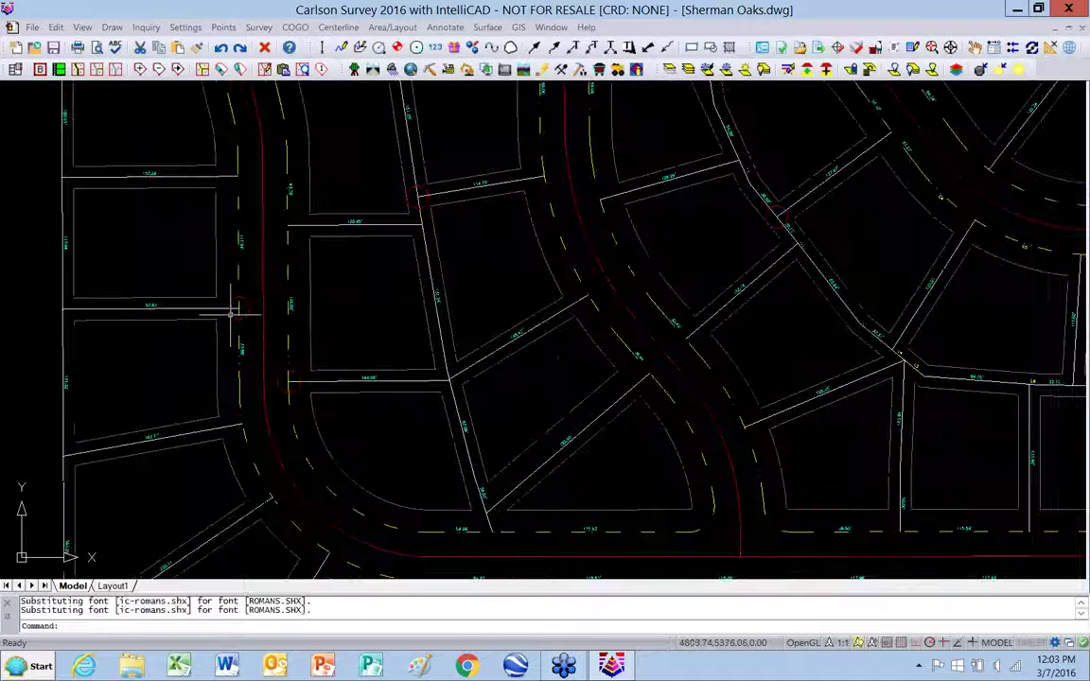
{"action": "scroll", "coordinate": [230, 313], "scroll_direction": "up", "scroll_amount": 5}
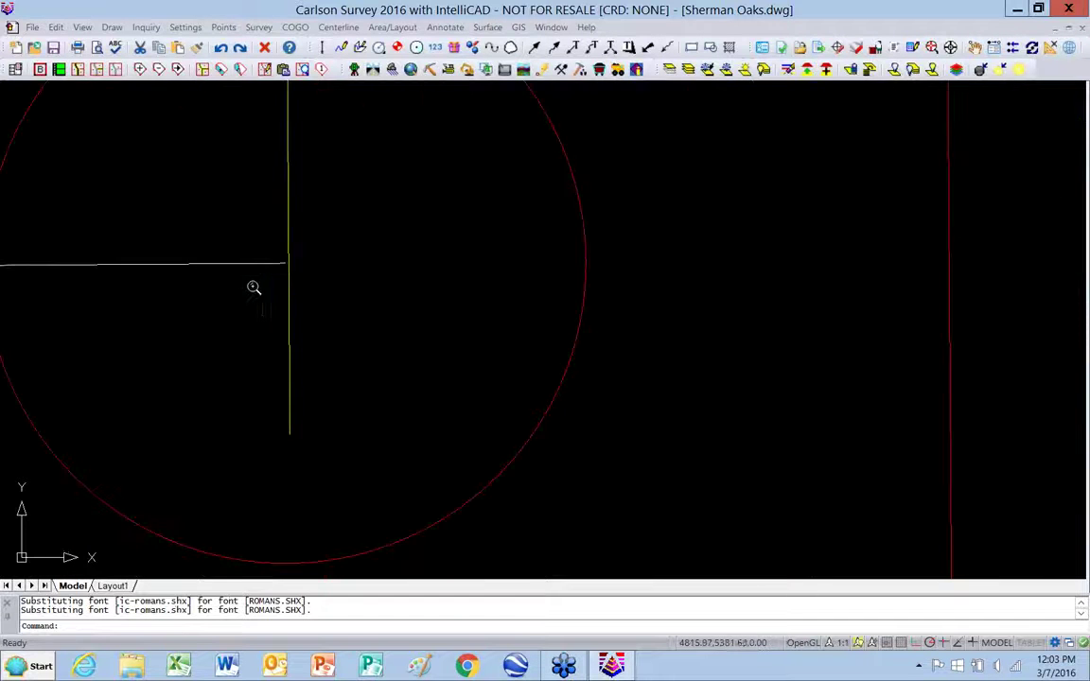
{"action": "middle_click_drag", "start_coordinate": [265, 278], "coordinate": [338, 238]}
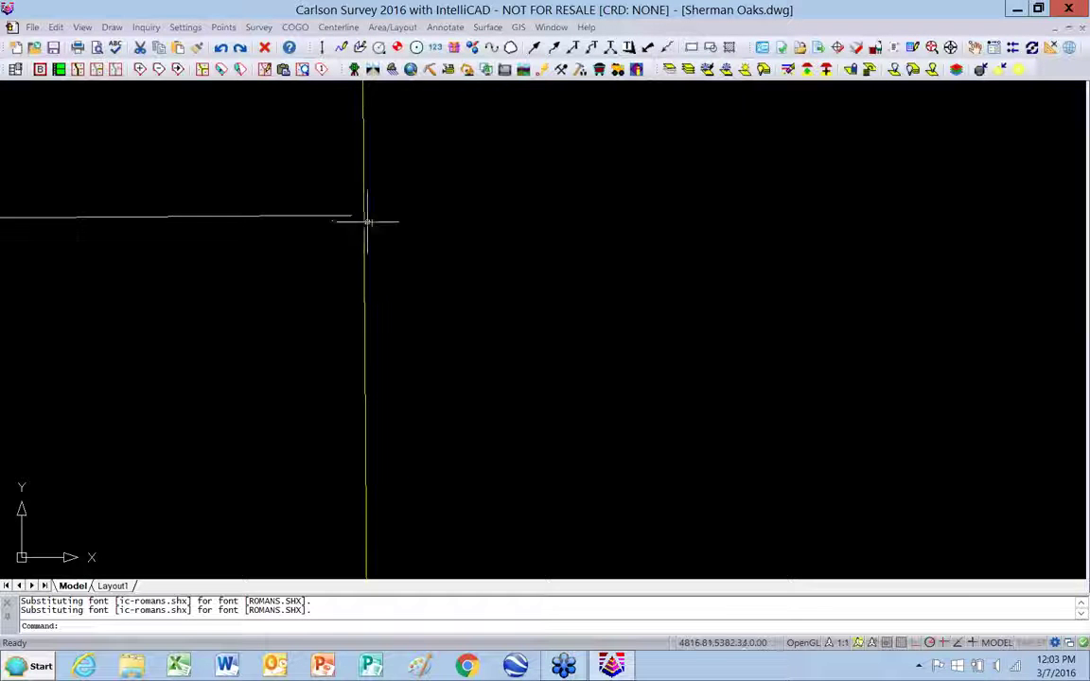
{"action": "scroll", "coordinate": [324, 274], "scroll_direction": "down", "scroll_amount": 4}
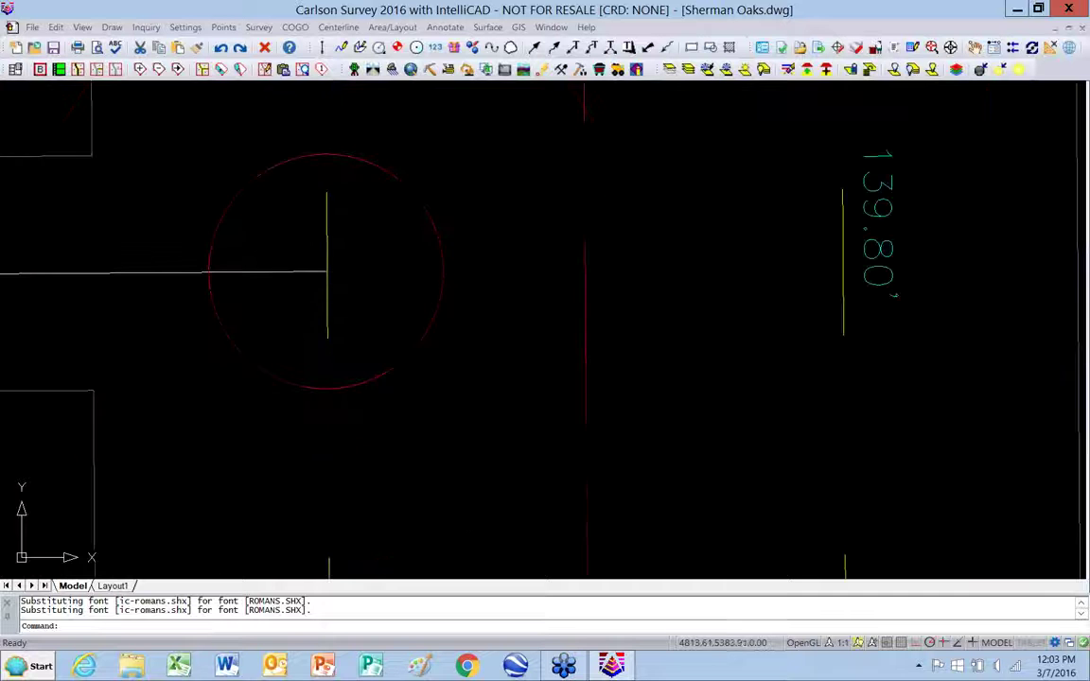
{"action": "scroll", "coordinate": [291, 247], "scroll_direction": "down", "scroll_amount": 2}
{"action": "scroll", "coordinate": [291, 247], "scroll_direction": "down", "scroll_amount": 3}
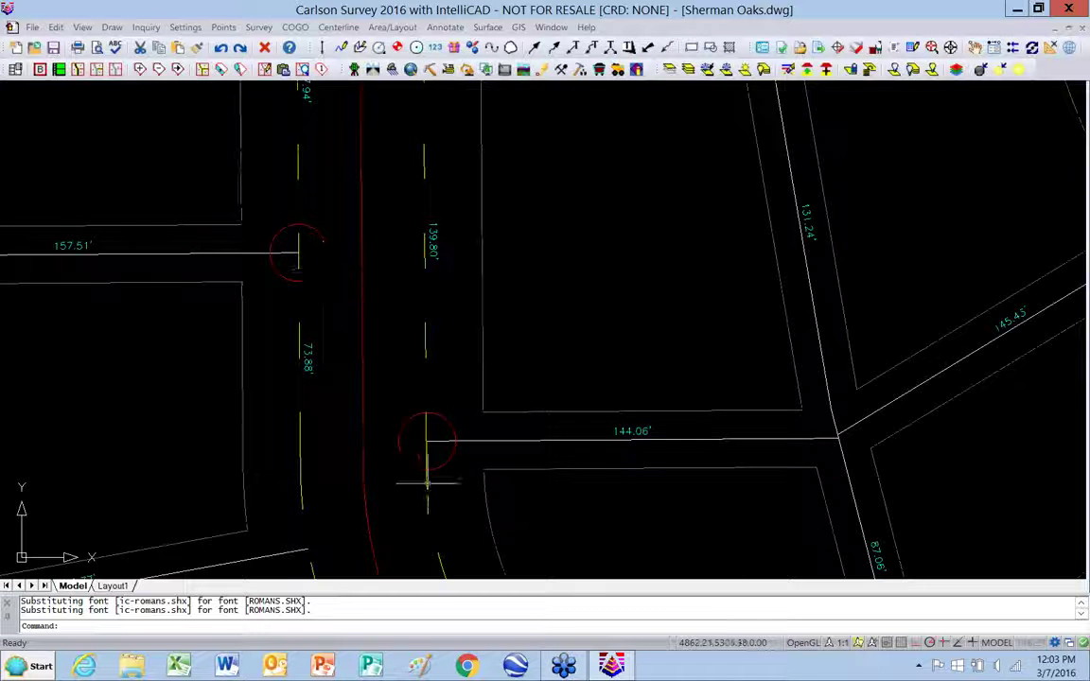
{"action": "scroll", "coordinate": [429, 459], "scroll_direction": "up", "scroll_amount": 5}
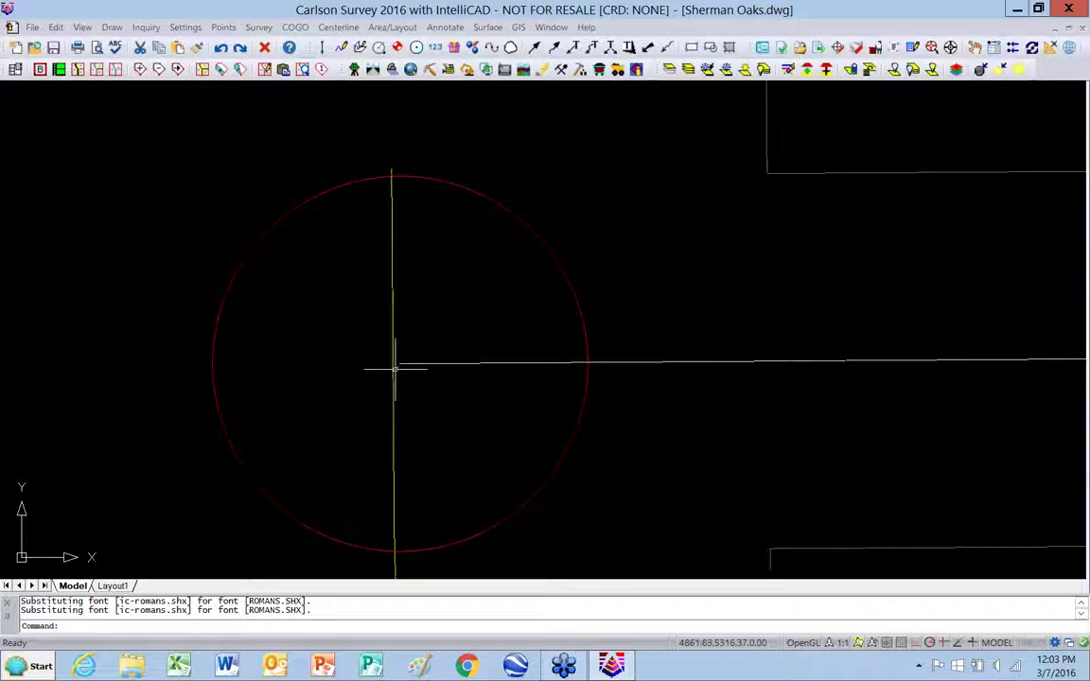
{"action": "scroll", "coordinate": [284, 346], "scroll_direction": "up", "scroll_amount": 5}
{"action": "scroll", "coordinate": [284, 346], "scroll_direction": "down", "scroll_amount": 5}
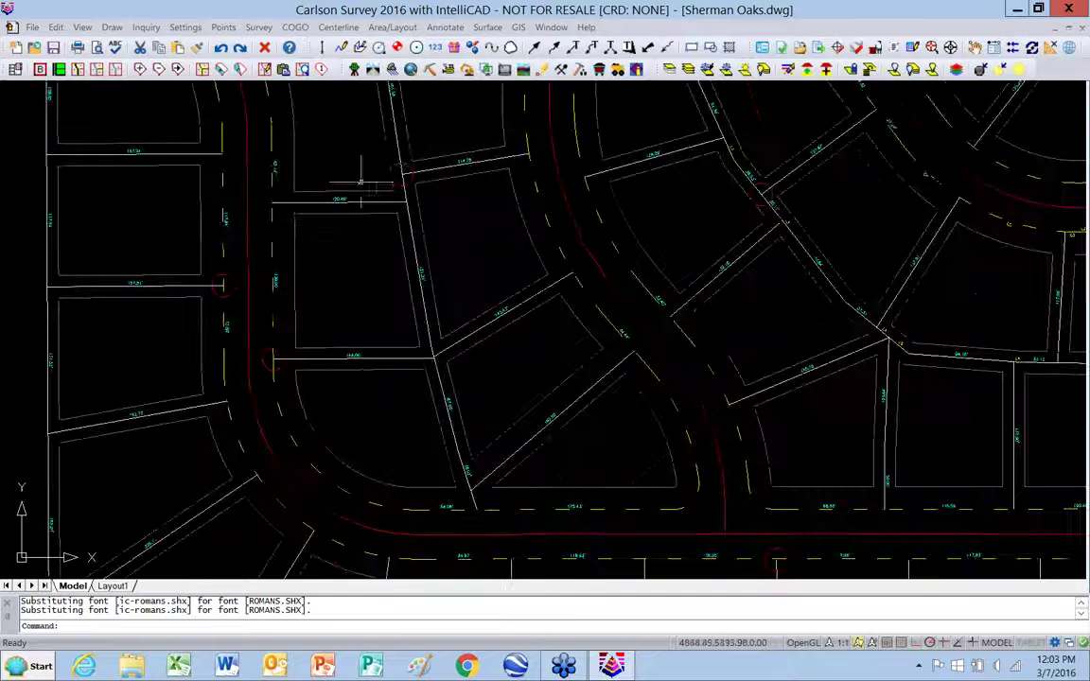
Inspect the circled junctions on the interior rear lot lines, then review the whole subdivision
{"action": "scroll", "coordinate": [275, 359], "scroll_direction": "up", "scroll_amount": 2}
{"action": "scroll", "coordinate": [395, 175], "scroll_direction": "up", "scroll_amount": 6}
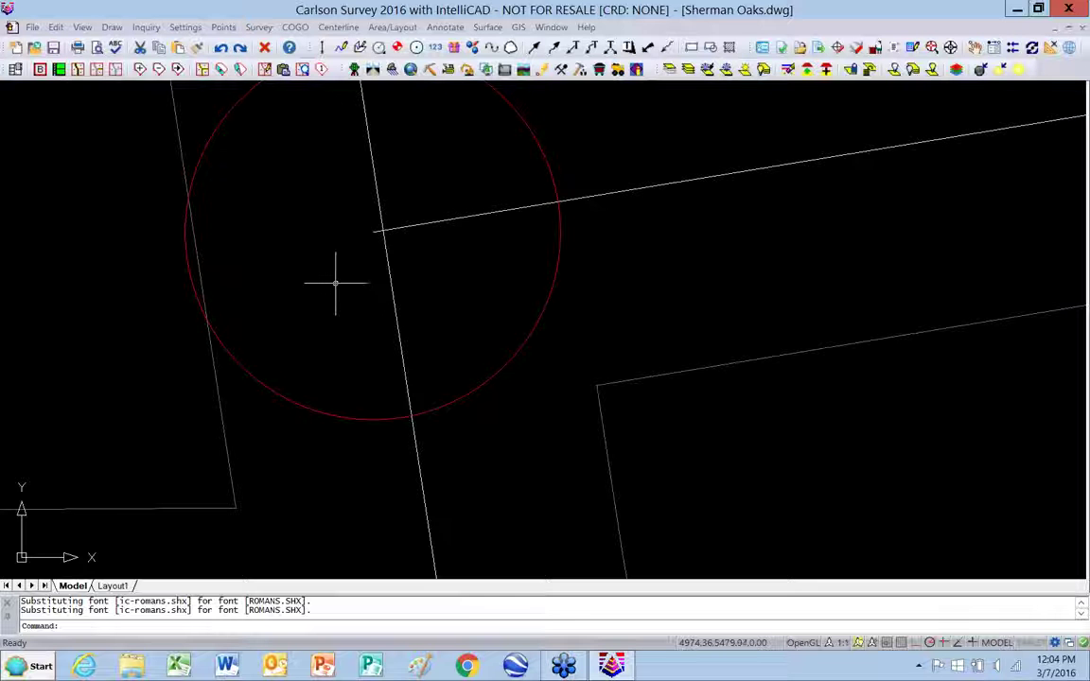
{"action": "scroll", "coordinate": [343, 289], "scroll_direction": "down", "scroll_amount": 5}
{"action": "scroll", "coordinate": [321, 265], "scroll_direction": "down", "scroll_amount": 5}
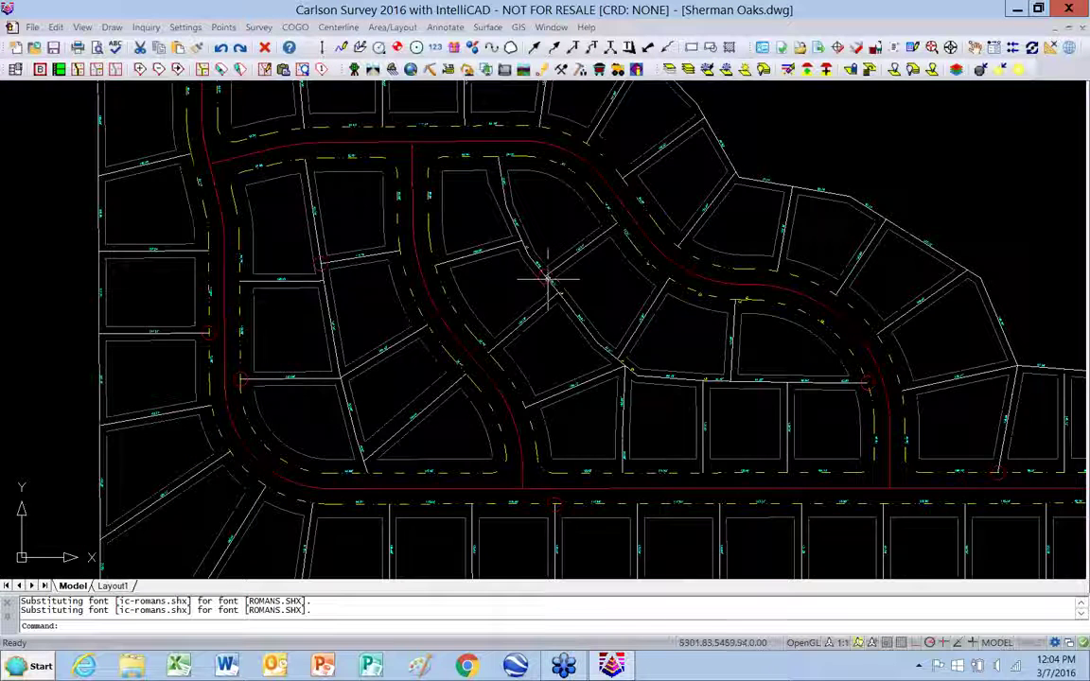
{"action": "scroll", "coordinate": [554, 285], "scroll_direction": "up", "scroll_amount": 10}
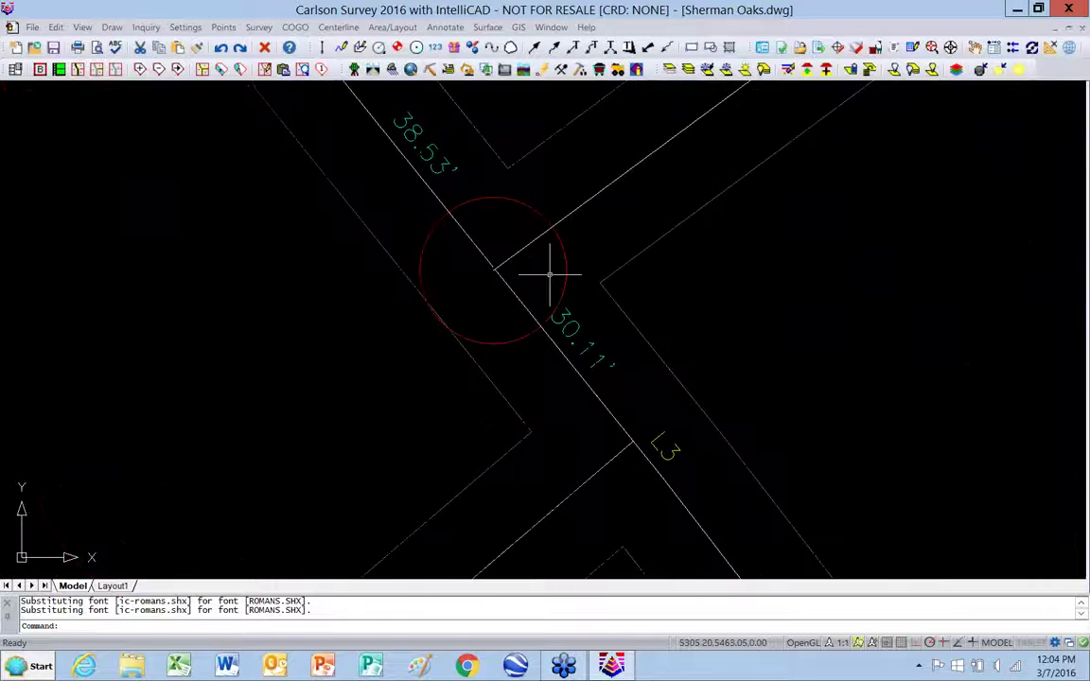
{"action": "scroll", "coordinate": [527, 279], "scroll_direction": "down", "scroll_amount": 10}
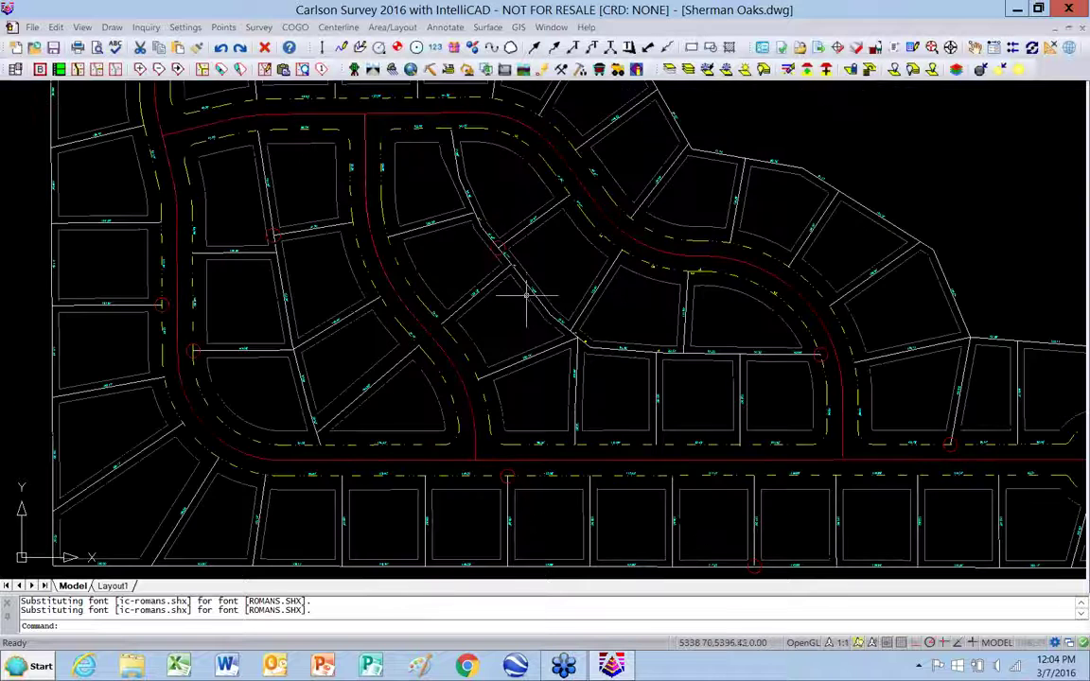
{"action": "scroll", "coordinate": [492, 371], "scroll_direction": "down", "scroll_amount": 3}
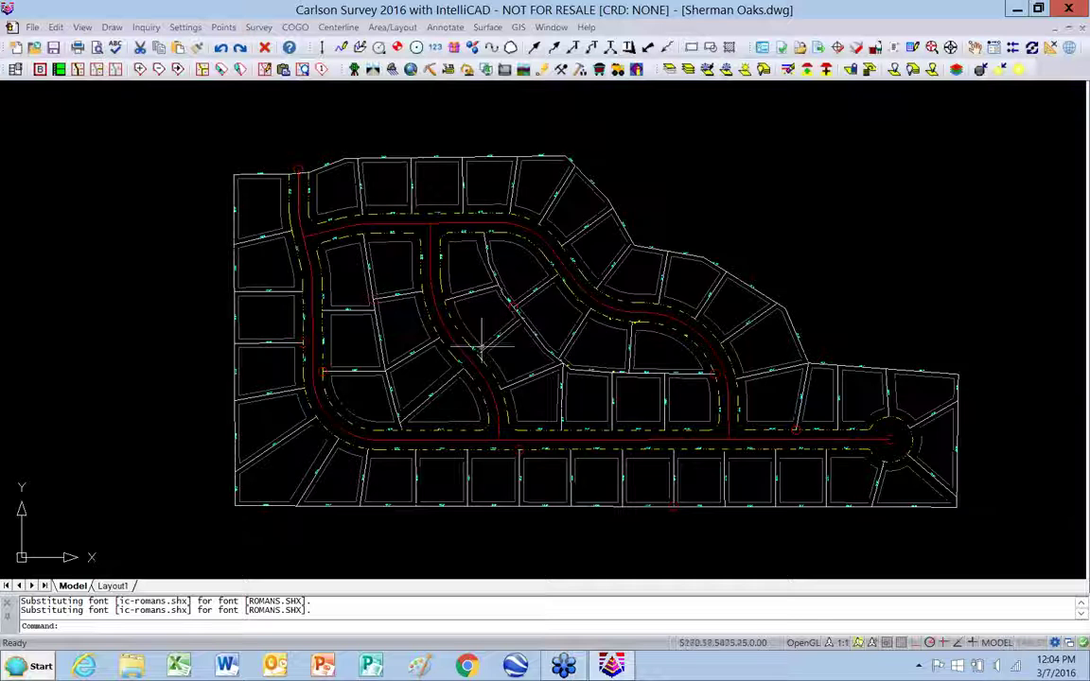
Run Cleanup Lot Linework on the entire subdivision in Adjust Linework mode with a tolerance of 1.000
{"action": "left_click", "coordinate": [391, 26]}
{"action": "mouse_move", "coordinate": [411, 192]}
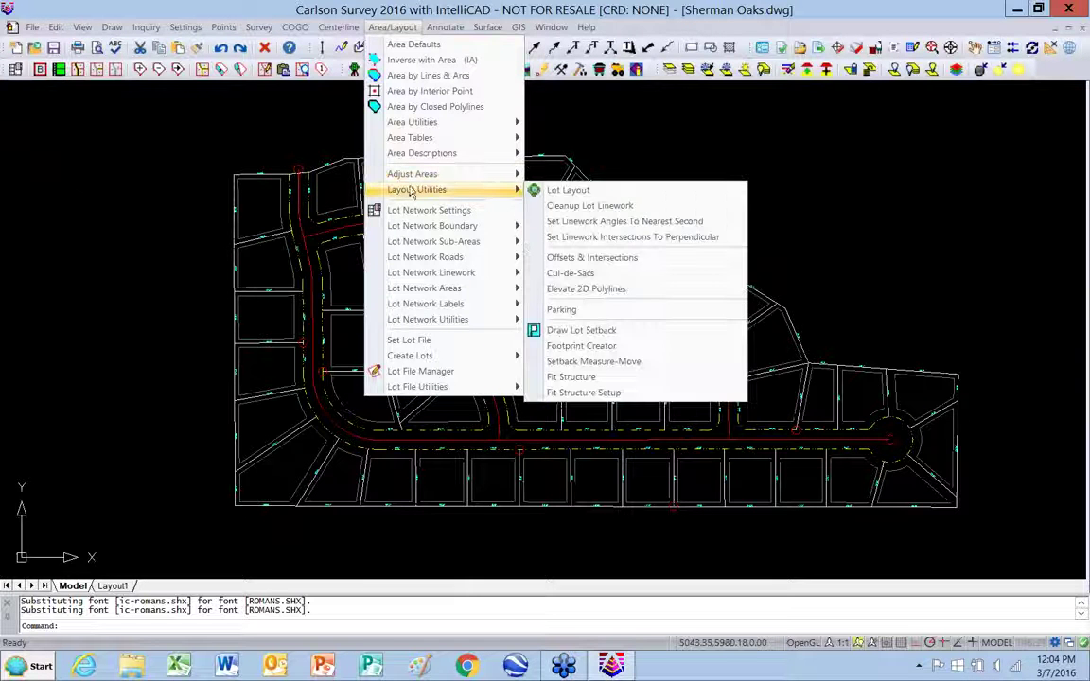
{"action": "left_click", "coordinate": [572, 206]}
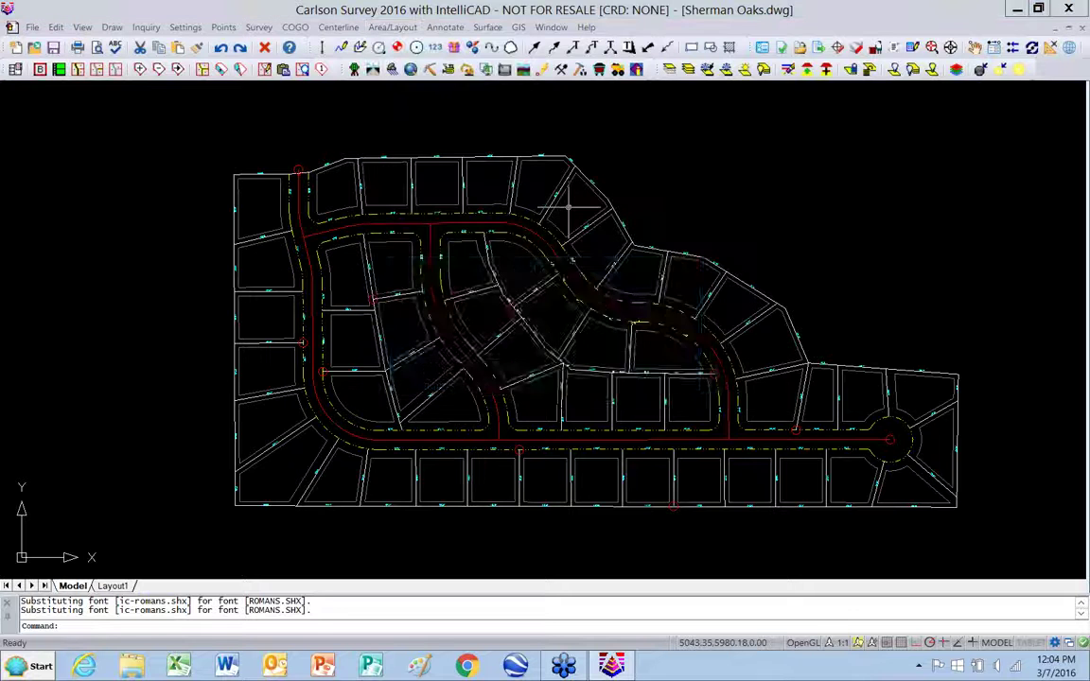
{"action": "left_click", "coordinate": [596, 308]}
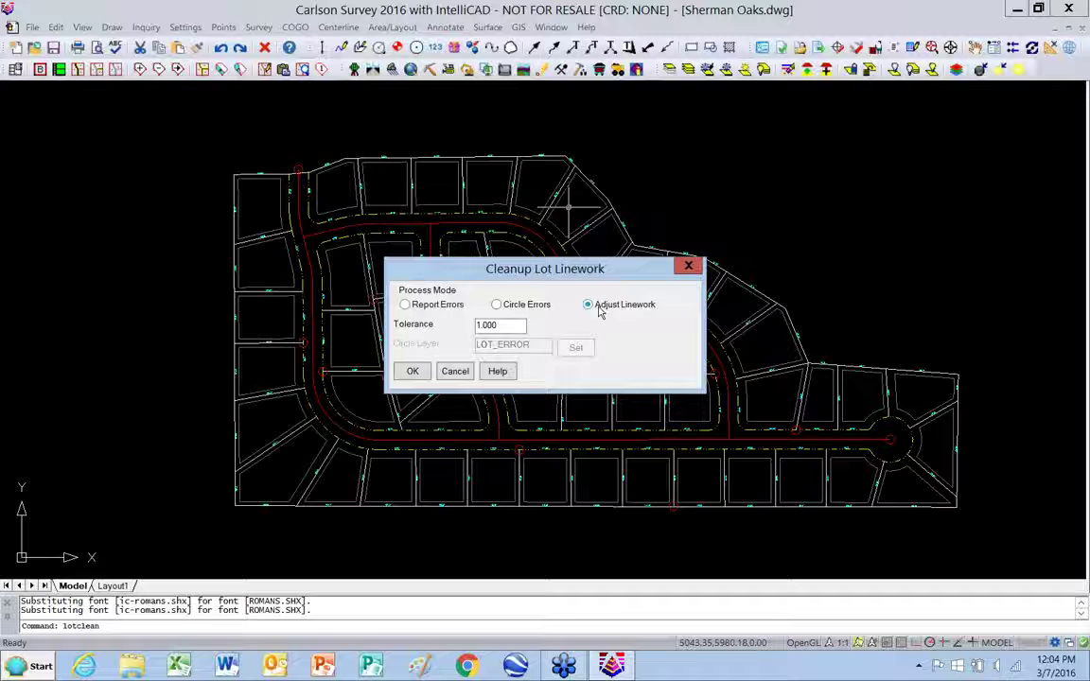
{"action": "left_click", "coordinate": [413, 372]}
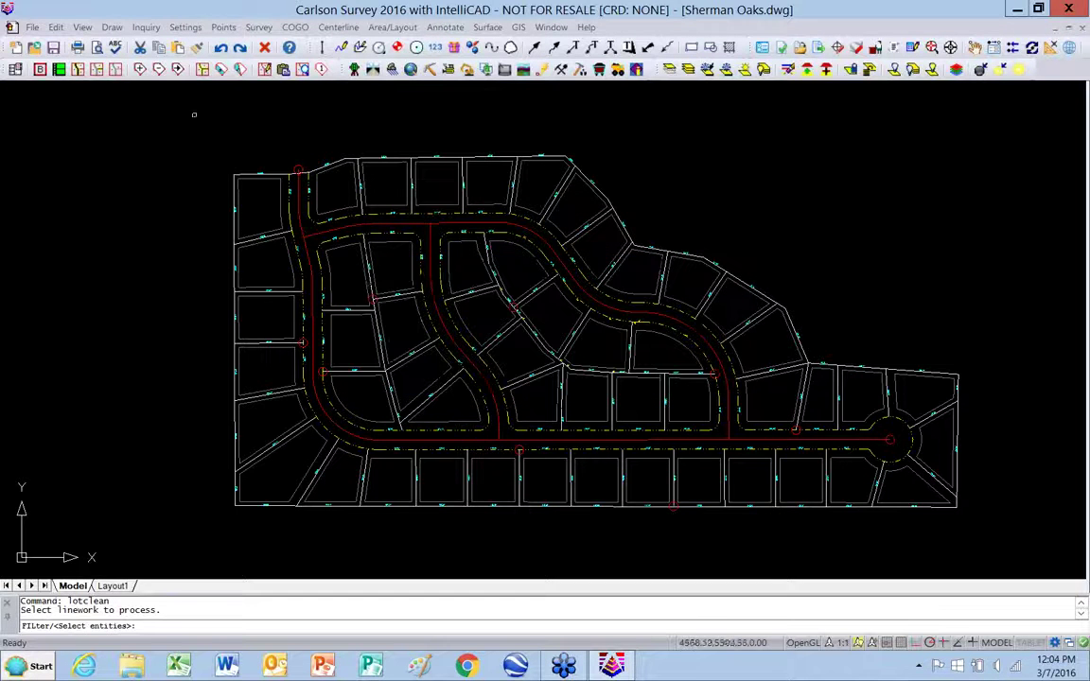
{"action": "left_click", "coordinate": [200, 115]}
{"action": "left_click", "coordinate": [985, 540]}
{"action": "key", "text": "Return"}
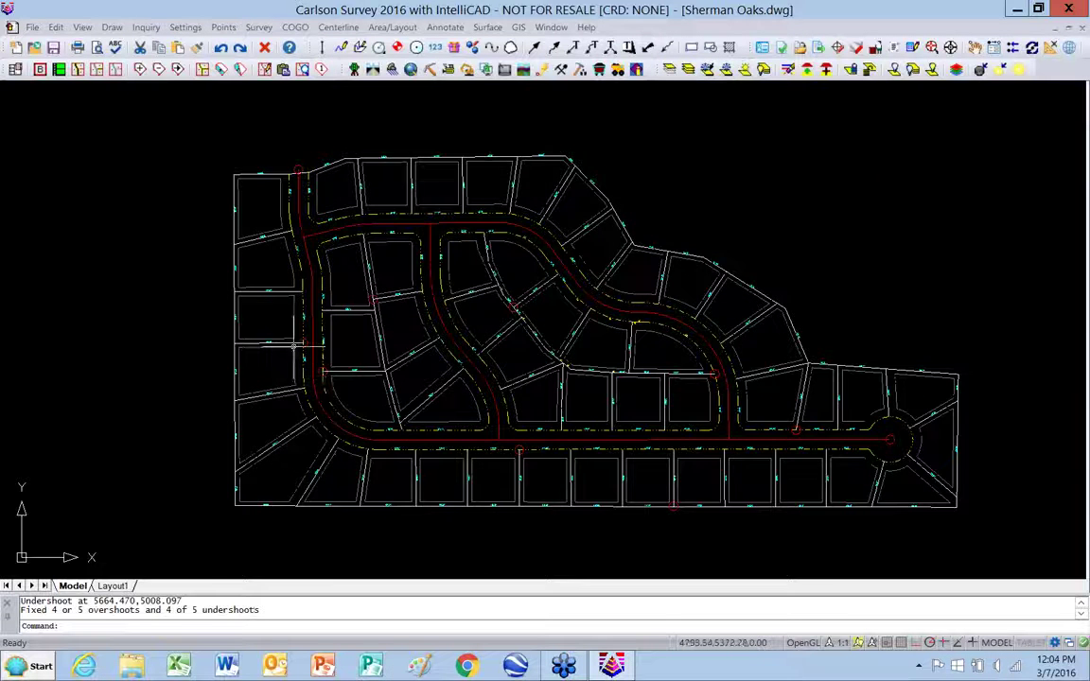
Check the adjusted lot line ends inside the error circles at the western road and the interior rear lot line
{"action": "scroll", "coordinate": [320, 343], "scroll_direction": "up", "scroll_amount": 5}
{"action": "scroll", "coordinate": [320, 343], "scroll_direction": "up", "scroll_amount": 5}
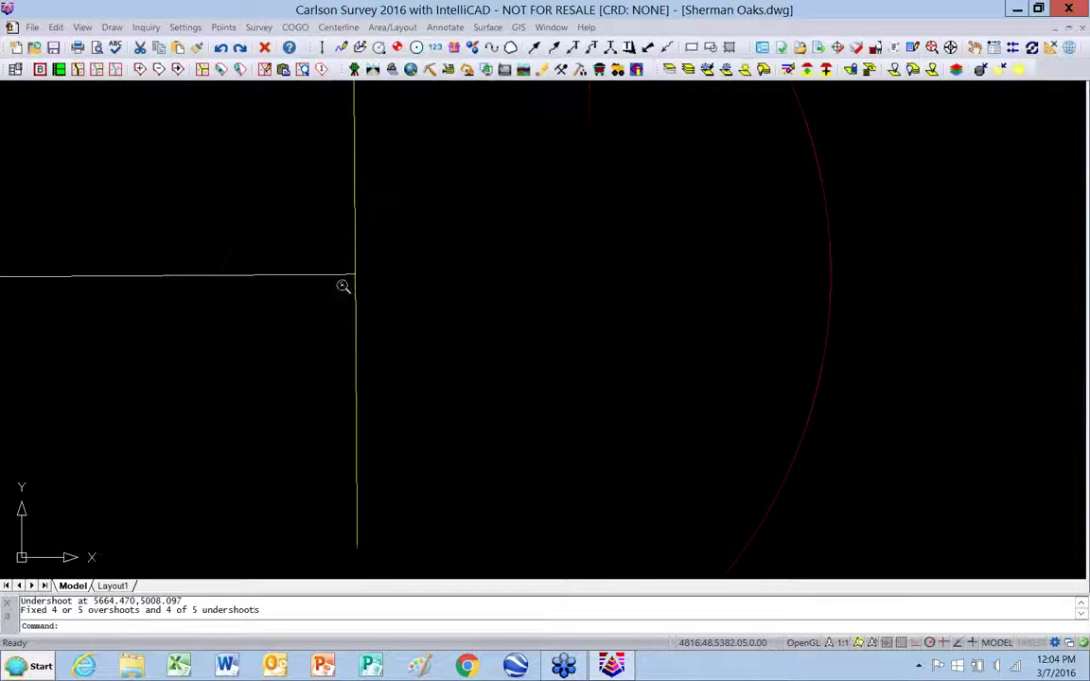
{"action": "scroll", "coordinate": [349, 276], "scroll_direction": "up", "scroll_amount": 3}
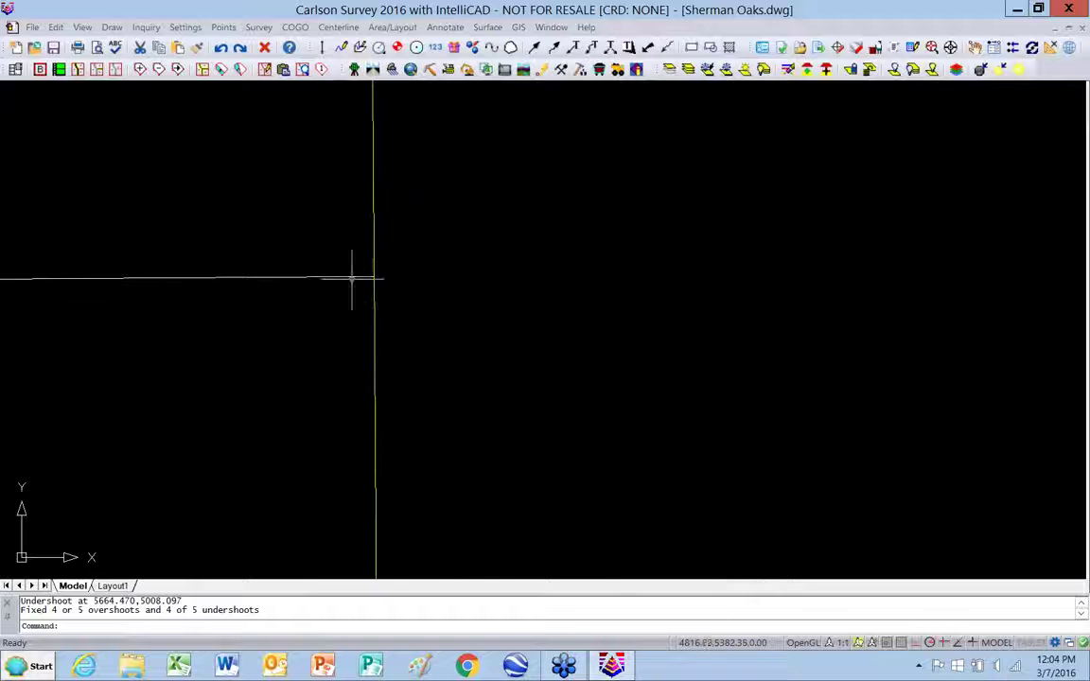
{"action": "scroll", "coordinate": [318, 339], "scroll_direction": "down", "scroll_amount": 4}
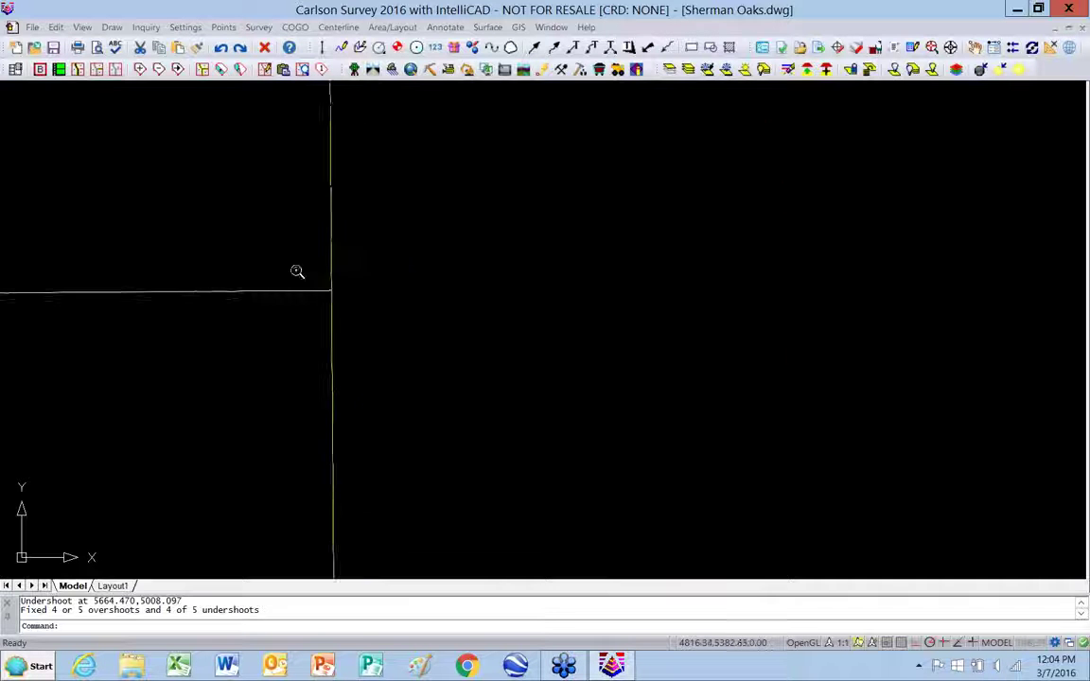
{"action": "scroll", "coordinate": [252, 367], "scroll_direction": "down", "scroll_amount": 6}
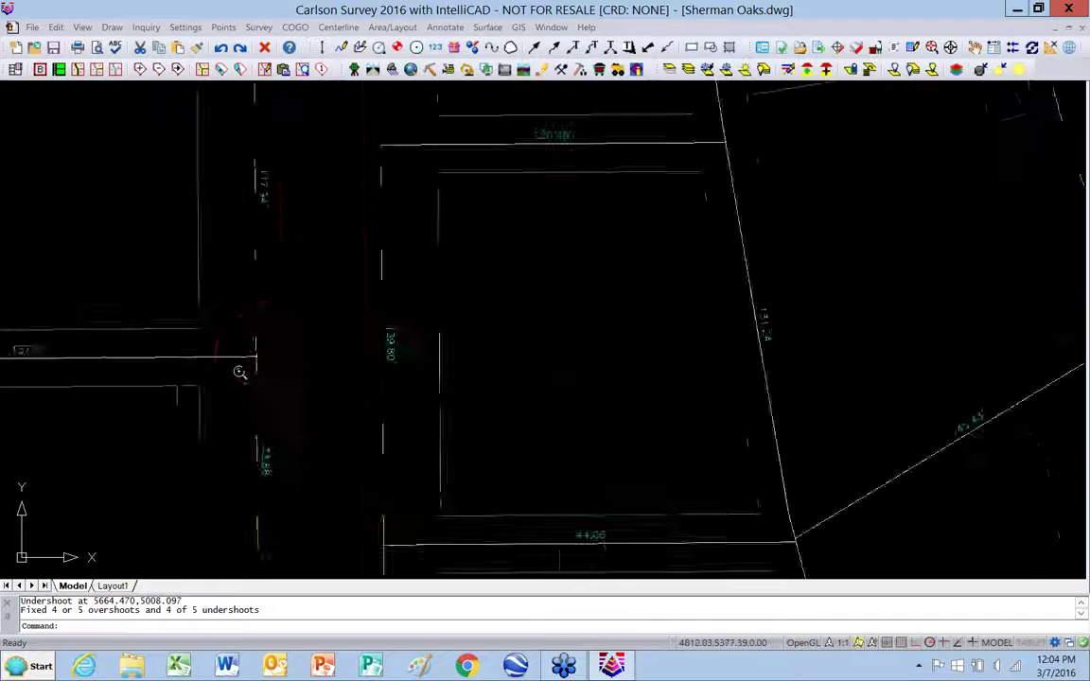
{"action": "scroll", "coordinate": [544, 176], "scroll_direction": "up", "scroll_amount": 6}
{"action": "scroll", "coordinate": [543, 176], "scroll_direction": "up", "scroll_amount": 2}
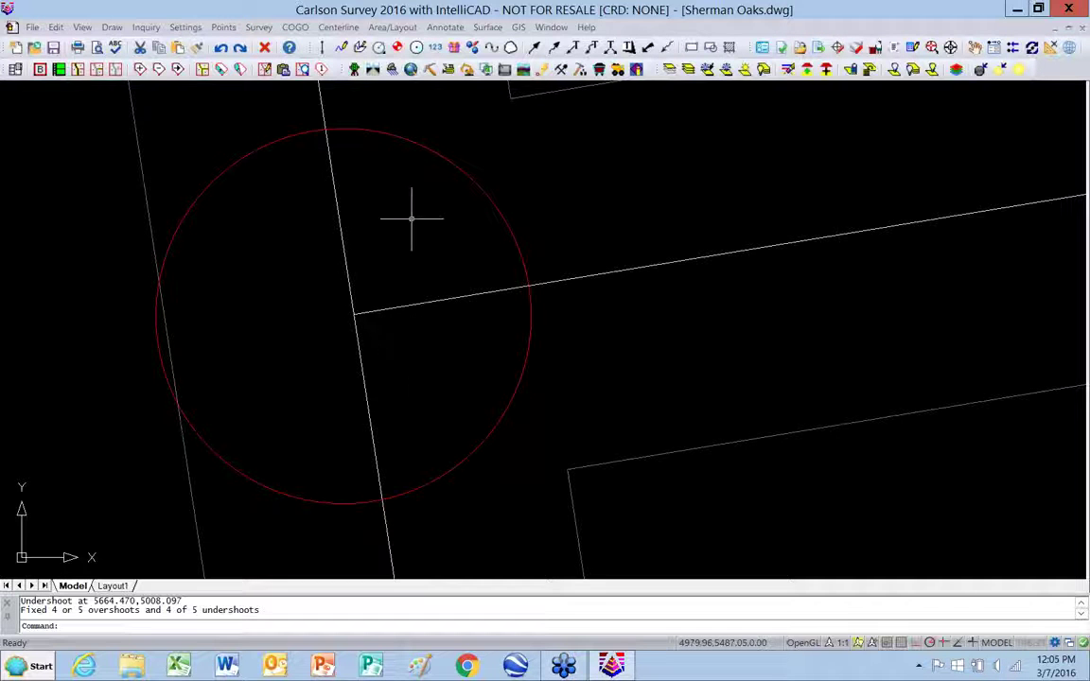
{"action": "scroll", "coordinate": [407, 216], "scroll_direction": "down", "scroll_amount": 3}
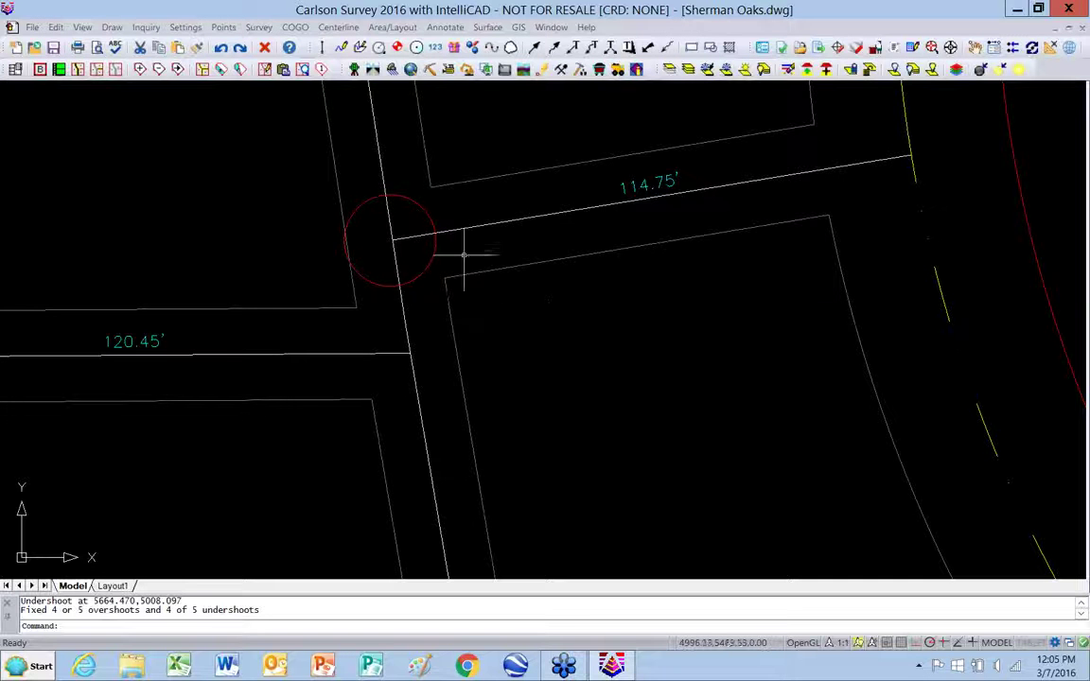
{"action": "scroll", "coordinate": [401, 303], "scroll_direction": "down", "scroll_amount": 2}
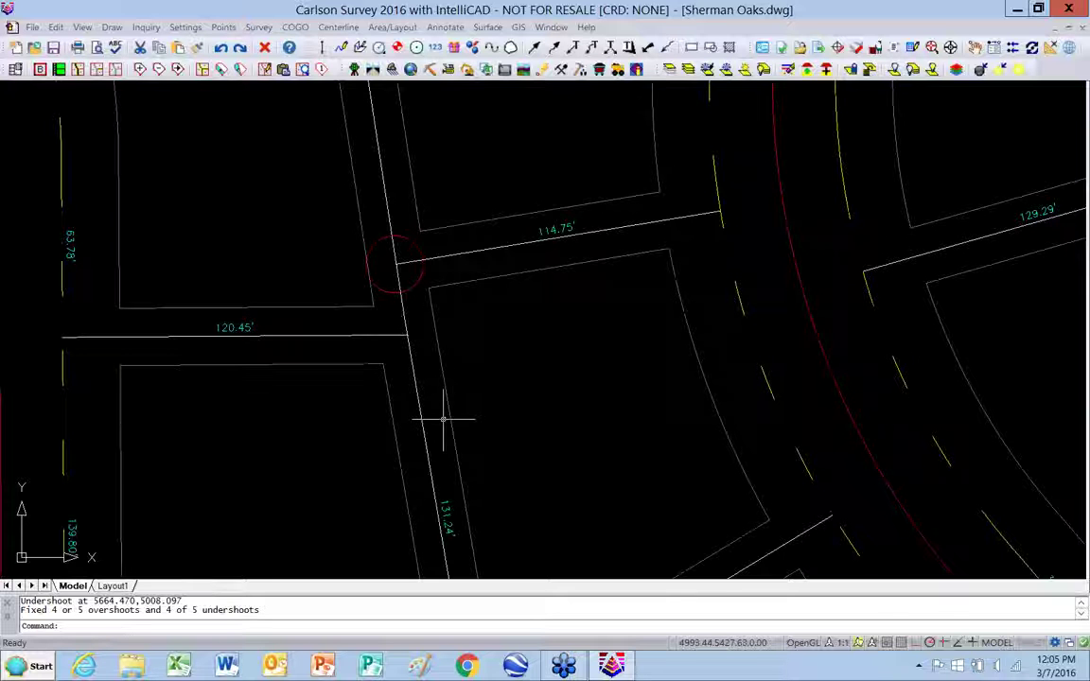
{"action": "scroll", "coordinate": [379, 339], "scroll_direction": "down", "scroll_amount": 1}
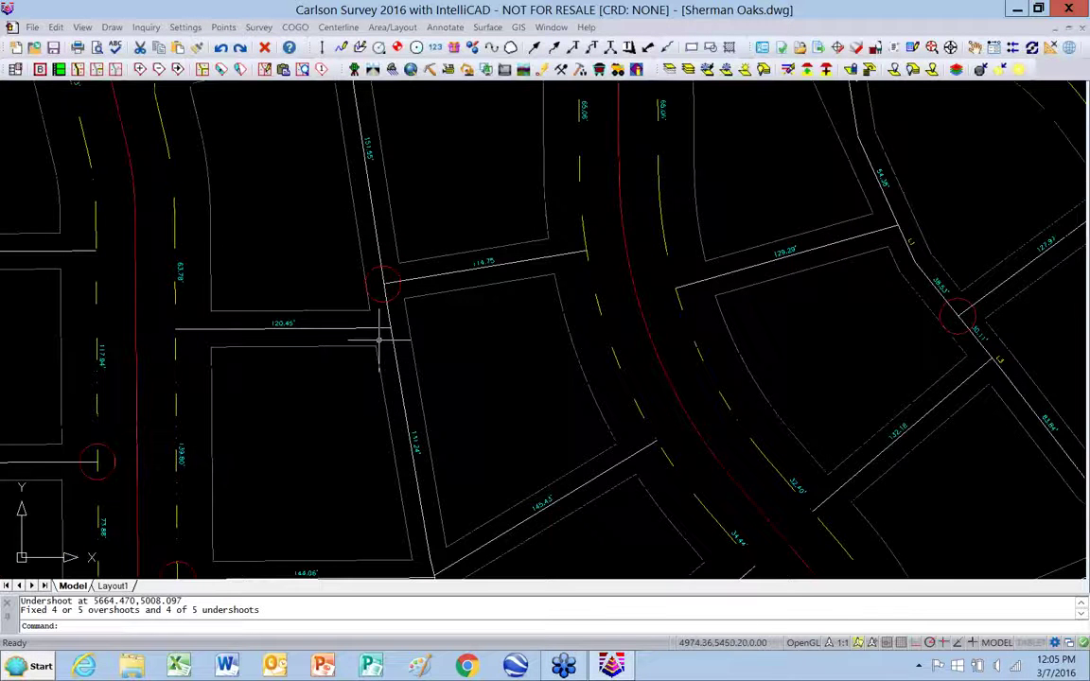
{"action": "scroll", "coordinate": [464, 209], "scroll_direction": "down", "scroll_amount": 1}
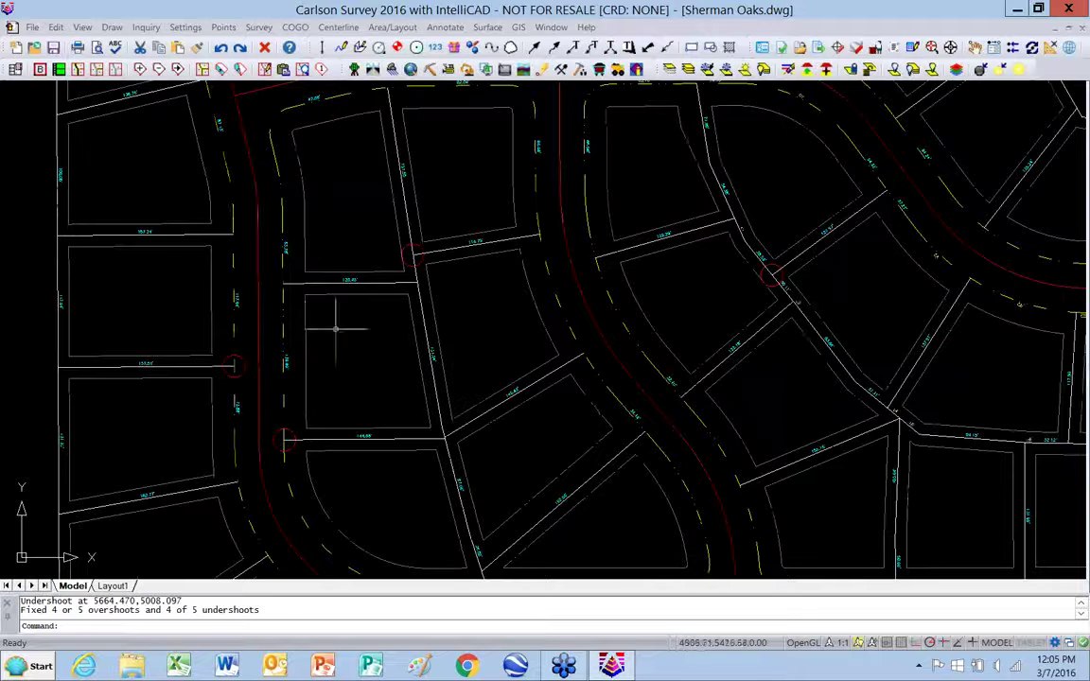
{"action": "scroll", "coordinate": [302, 298], "scroll_direction": "down", "scroll_amount": 1}
{"action": "scroll", "coordinate": [274, 260], "scroll_direction": "down", "scroll_amount": 1}
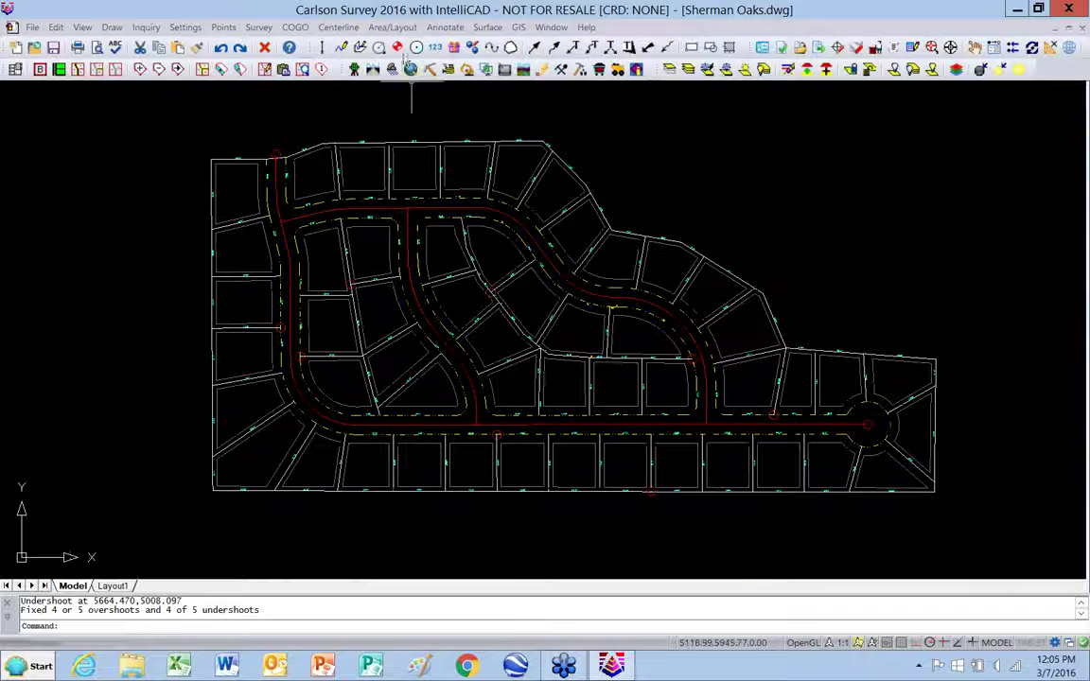
{"action": "left_click", "coordinate": [392, 29]}
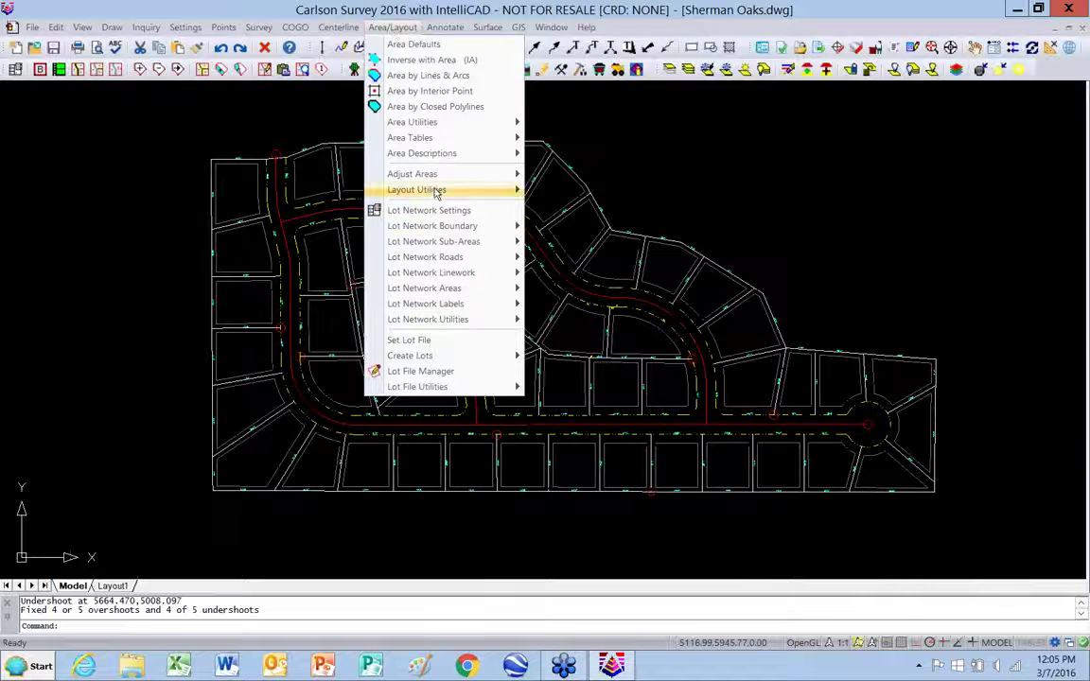
{"action": "mouse_move", "coordinate": [473, 190]}
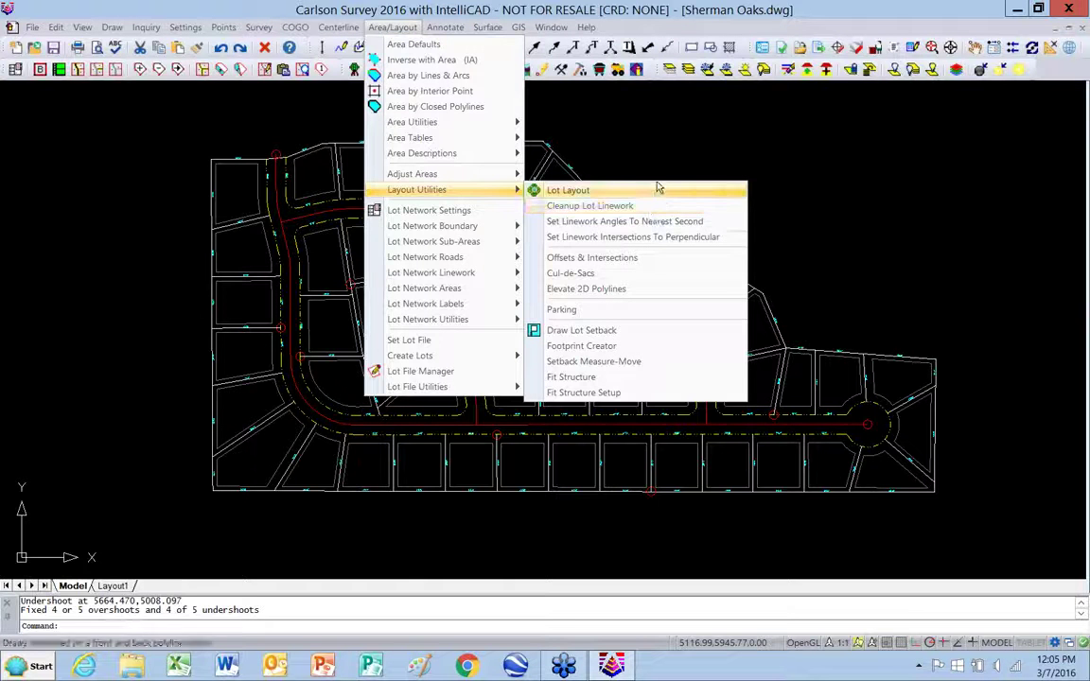
{"action": "left_click", "coordinate": [654, 206]}
Save the Sherman Oaks drawing and switch to Hampton Creek.dwg
{"action": "left_click", "coordinate": [54, 47]}
{"action": "left_click", "coordinate": [550, 26]}
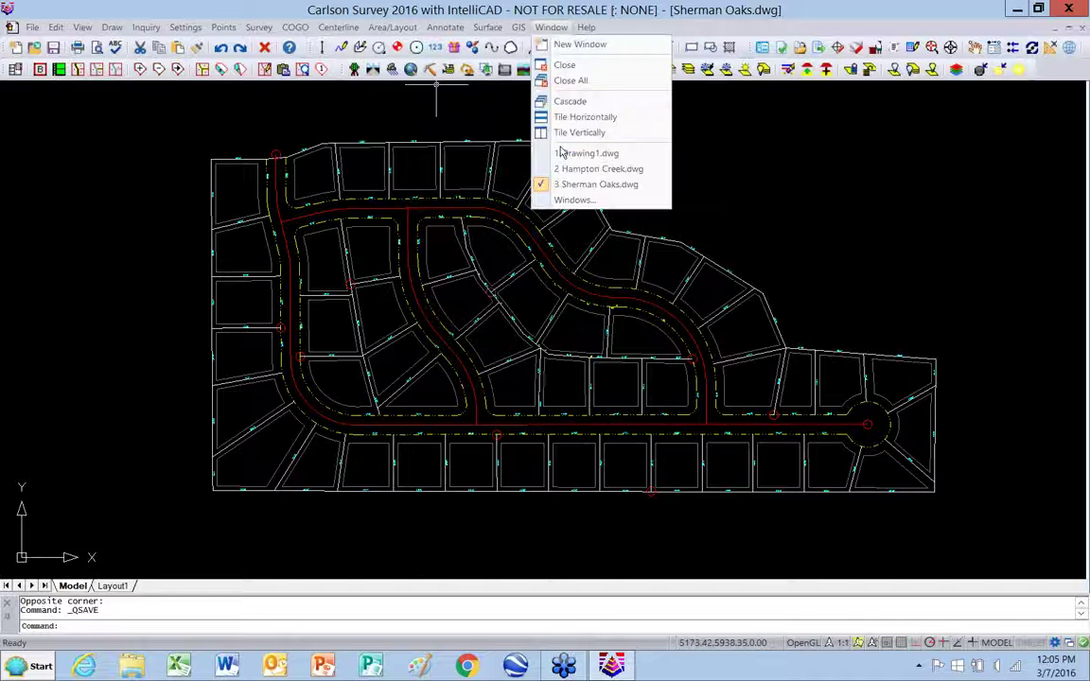
{"action": "left_click", "coordinate": [594, 171]}
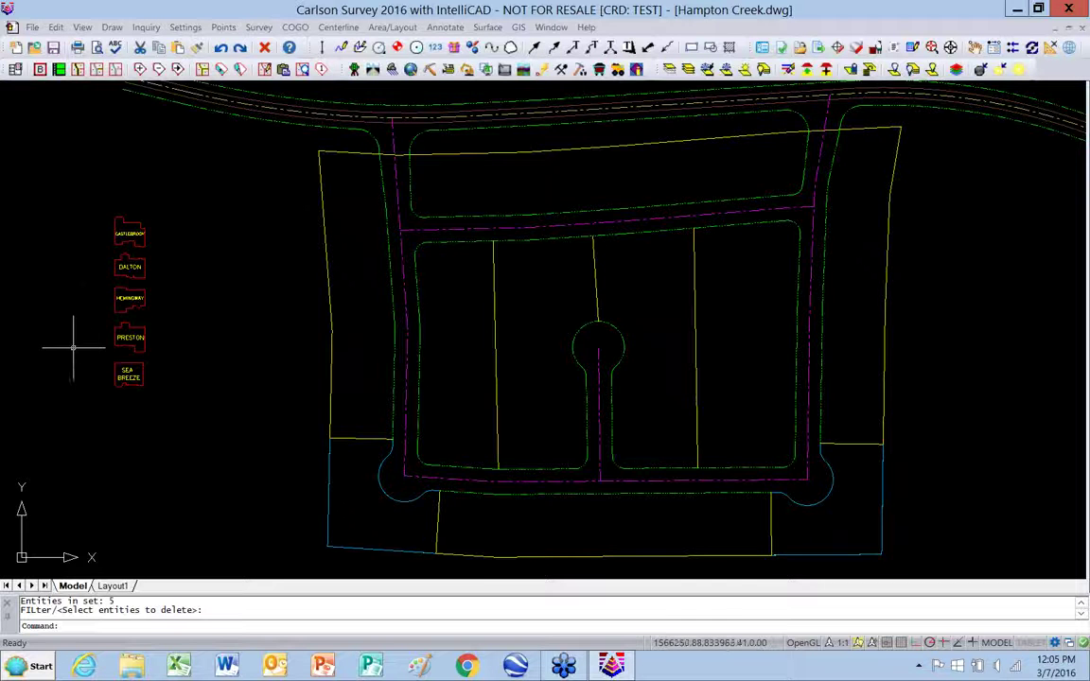
Examine the named house footprints west of the Hampton Creek site, from Castlebrook to Sea Breeze
{"action": "scroll", "coordinate": [76, 317], "scroll_direction": "up", "scroll_amount": 2}
{"action": "scroll", "coordinate": [72, 323], "scroll_direction": "up", "scroll_amount": 2}
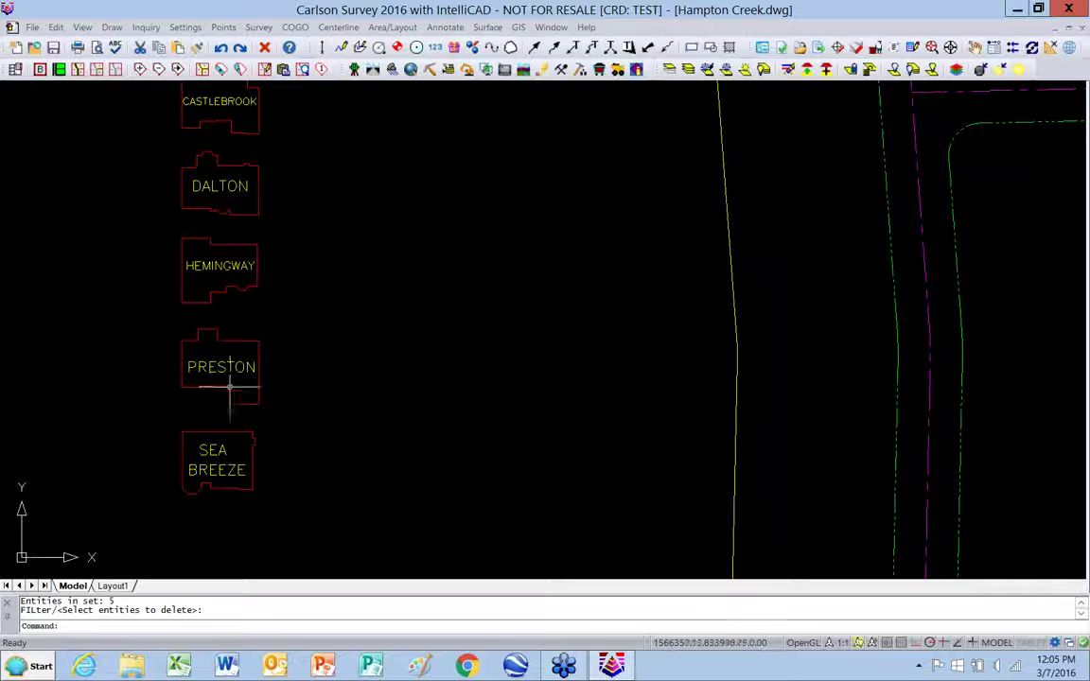
{"action": "scroll", "coordinate": [102, 379], "scroll_direction": "down", "scroll_amount": 5}
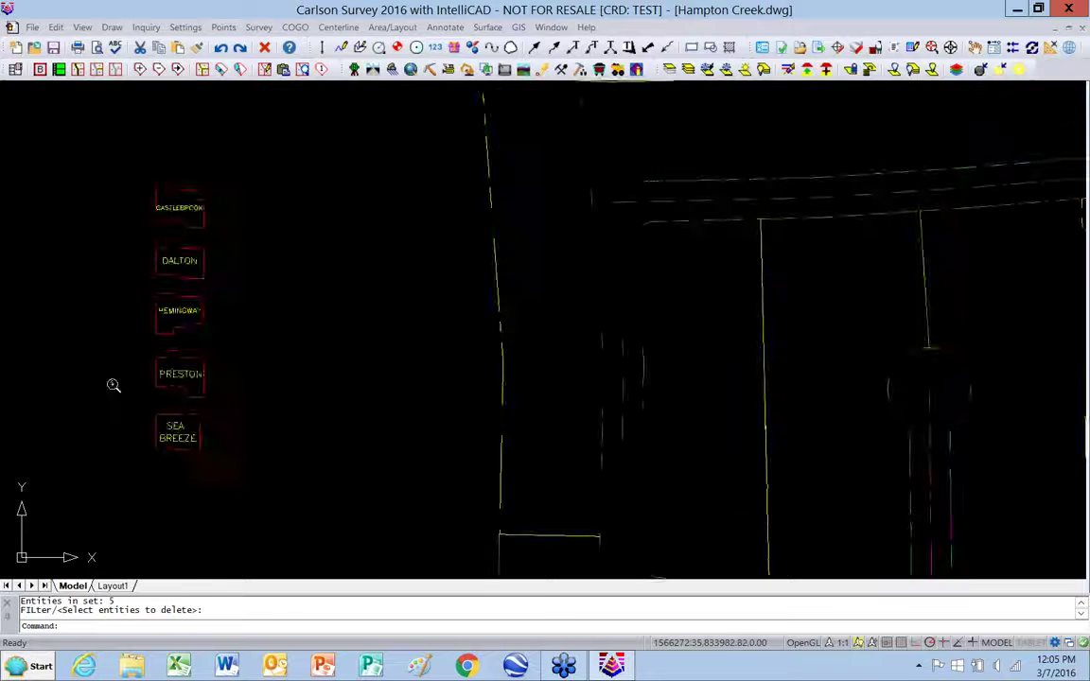
{"action": "scroll", "coordinate": [216, 303], "scroll_direction": "up", "scroll_amount": 1}
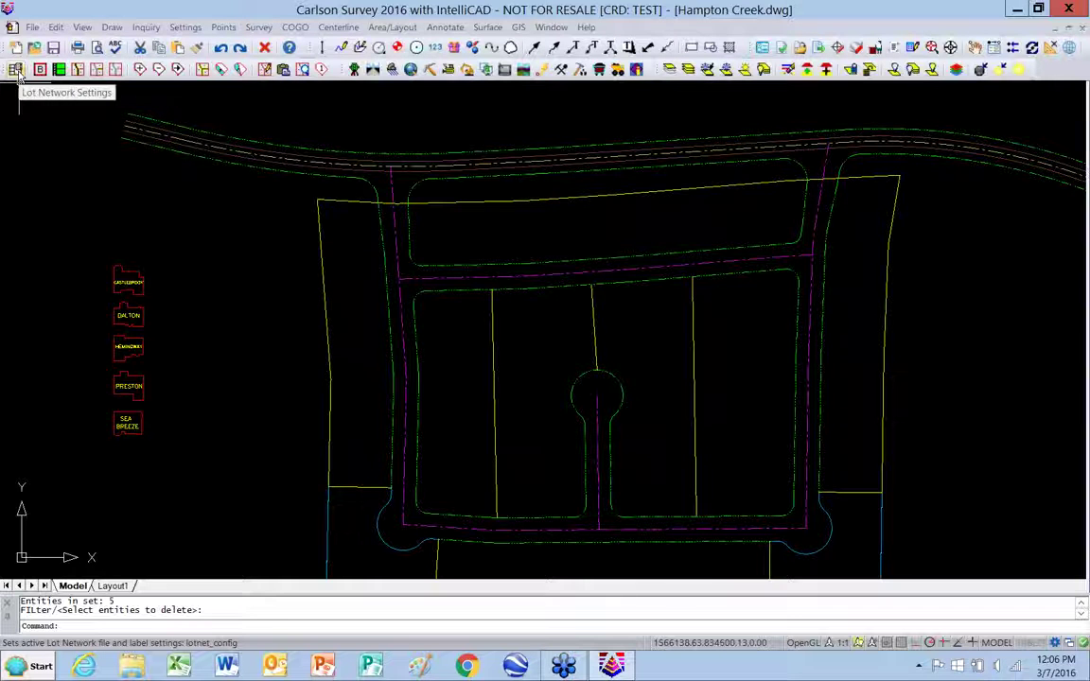
{"action": "left_click", "coordinate": [392, 27]}
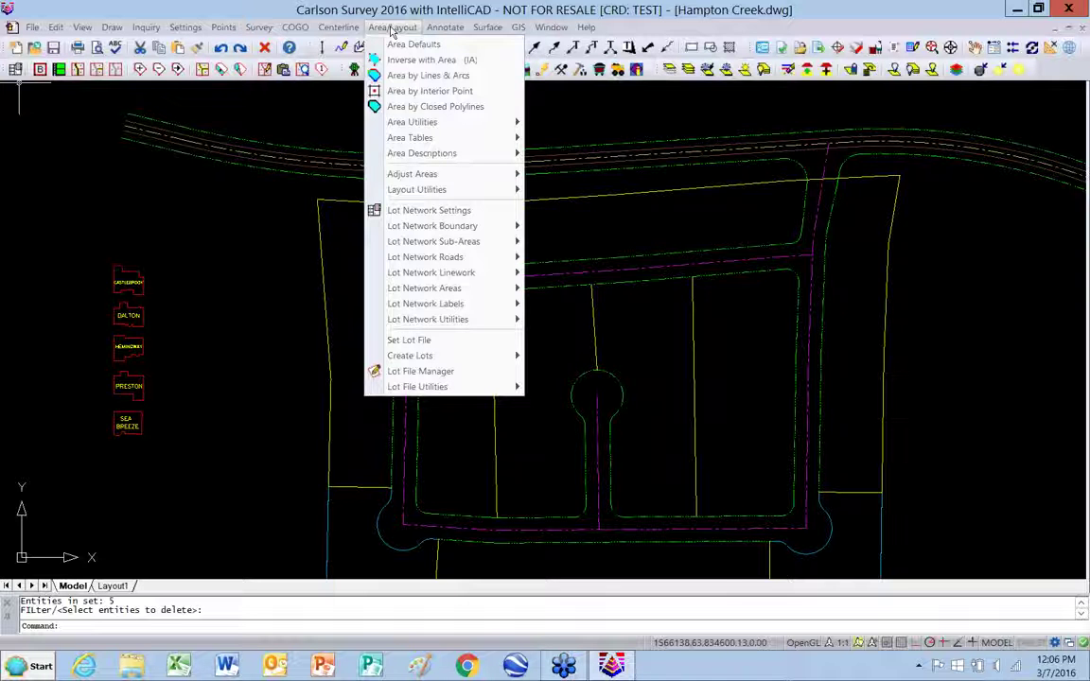
{"action": "left_click", "coordinate": [307, 133]}
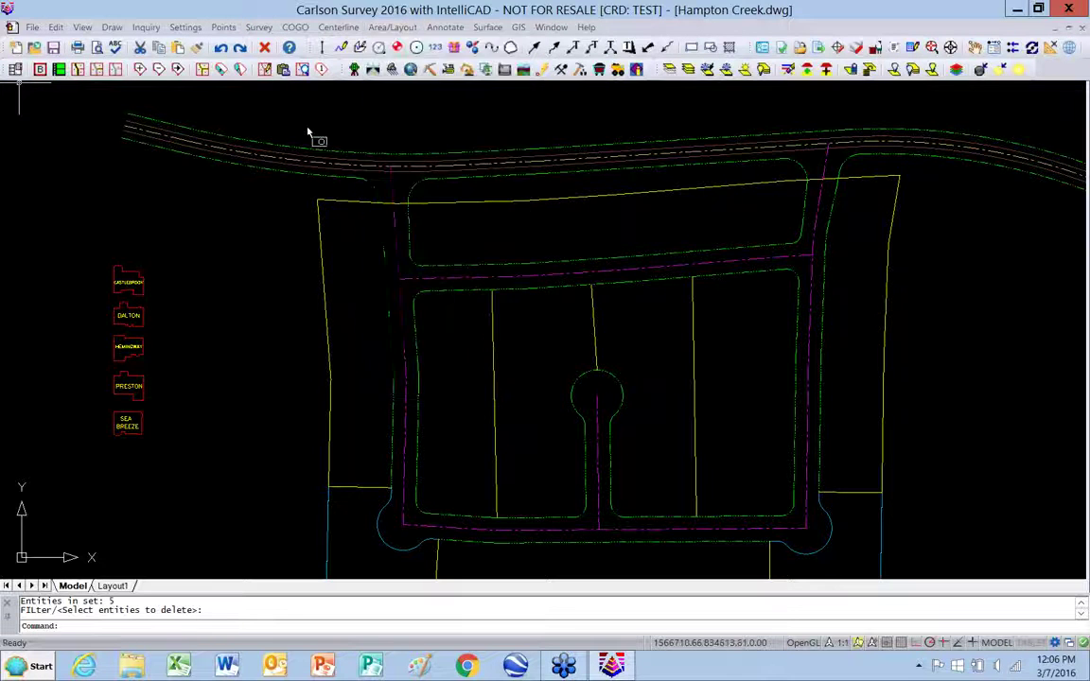
{"action": "left_click", "coordinate": [308, 132]}
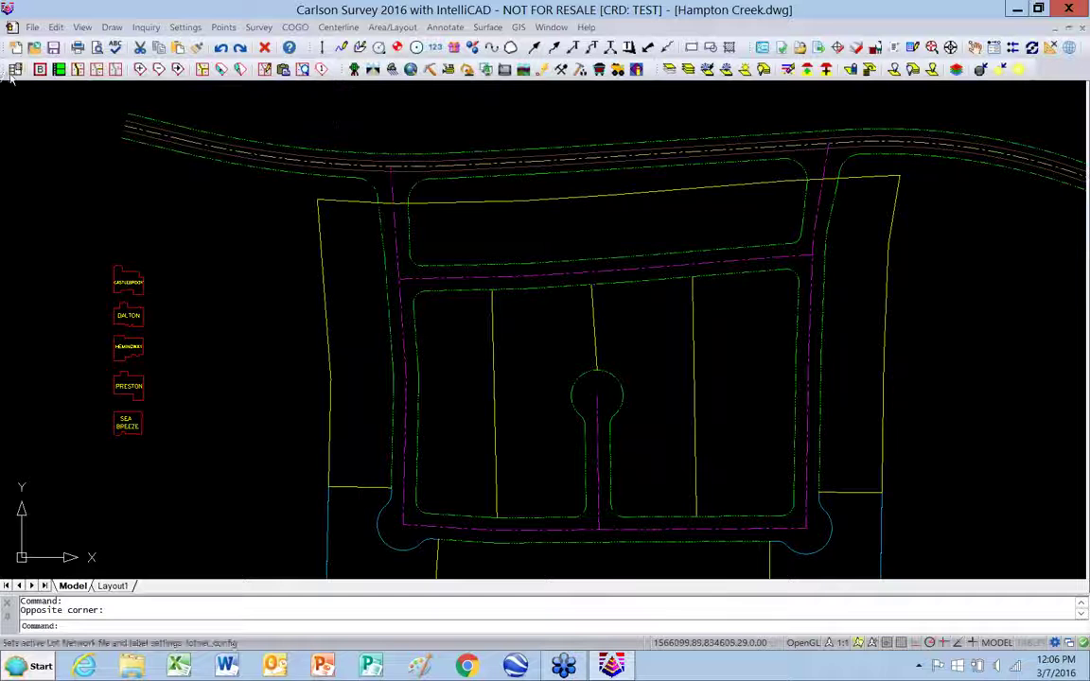
Float the lot network tools over the drawing and create the new lot network file Hampton Creek.ltn
{"action": "mouse_move", "coordinate": [5, 68]}
{"action": "left_mouse_down"}
{"action": "mouse_move", "coordinate": [54, 102]}
{"action": "mouse_move", "coordinate": [106, 101]}
{"action": "left_mouse_up"}
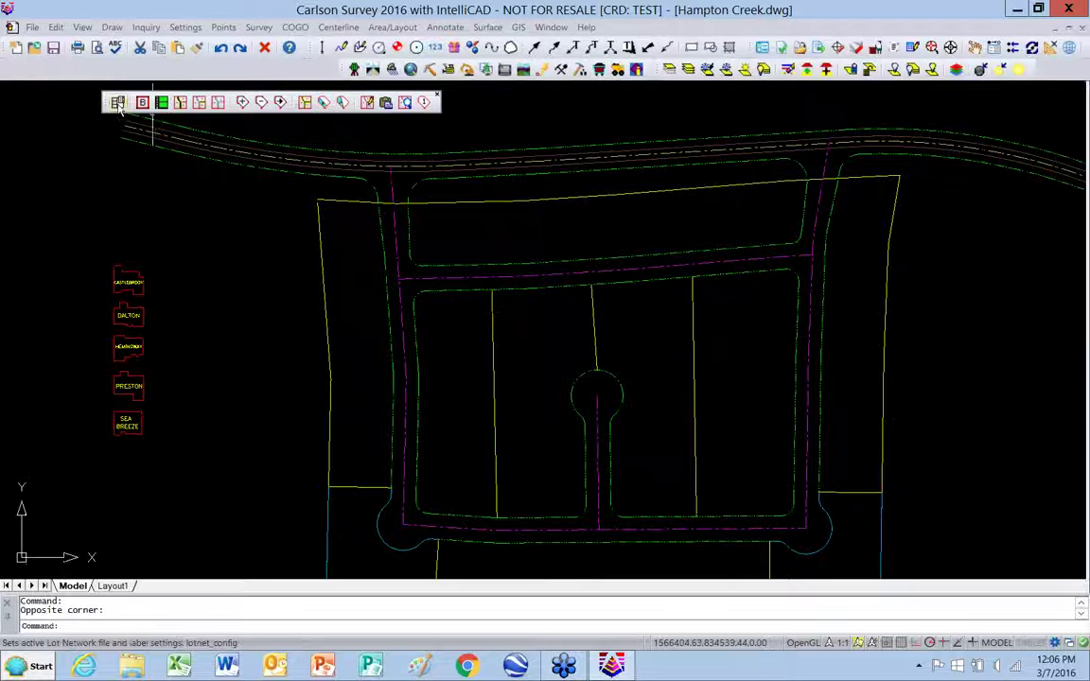
{"action": "left_click", "coordinate": [118, 103]}
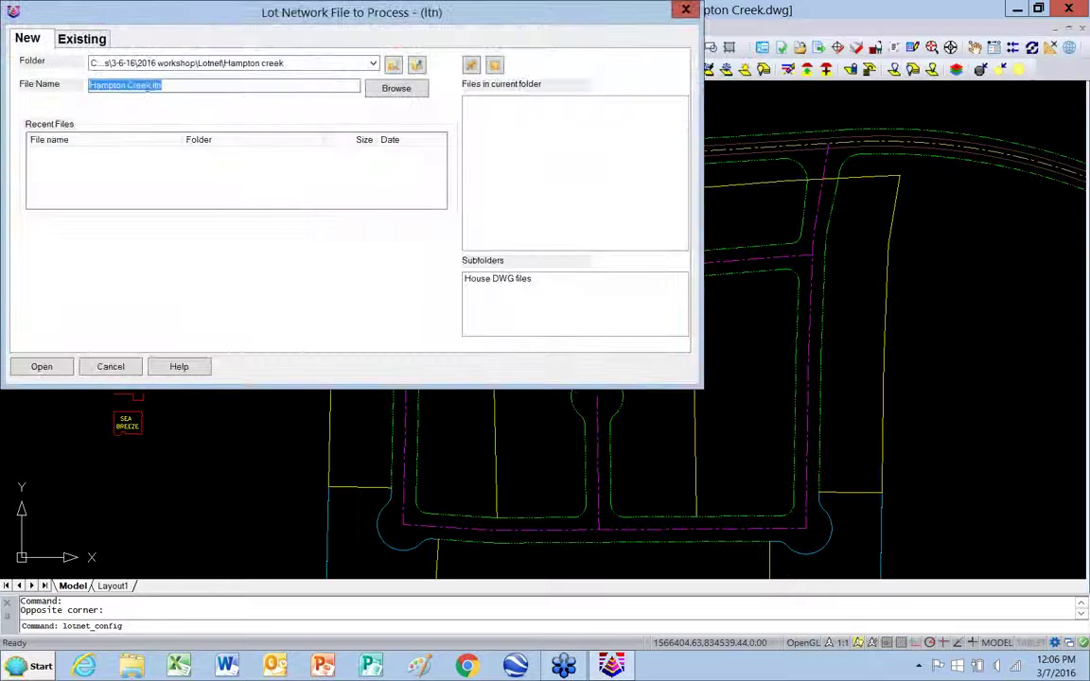
{"action": "left_click", "coordinate": [54, 368]}
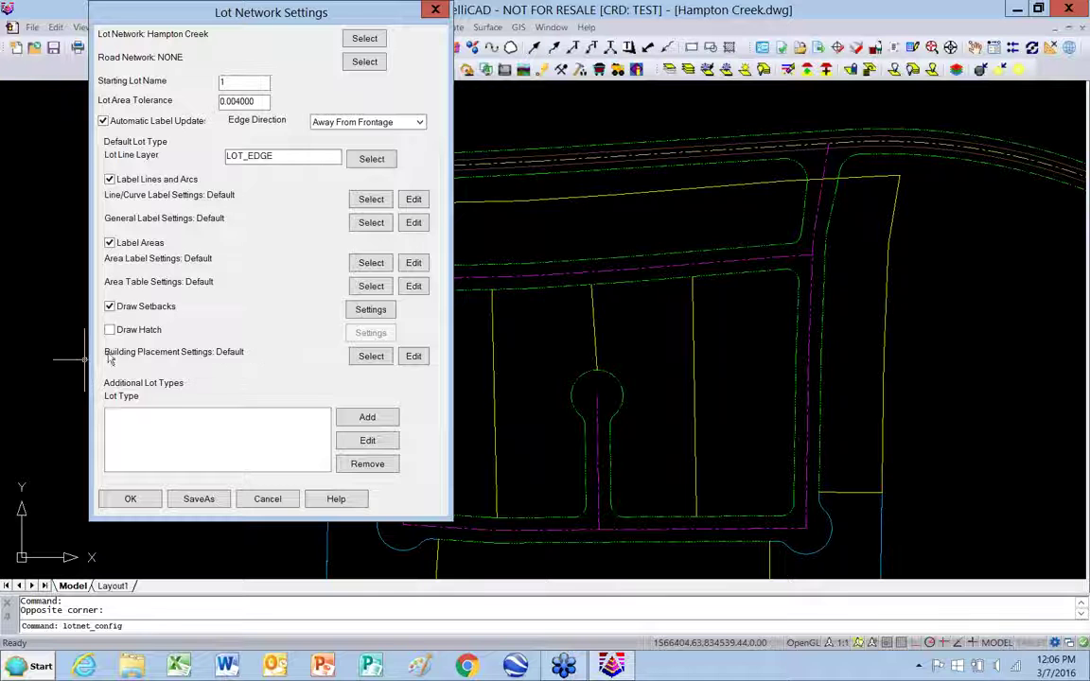
Load HAMPTON CREEK HOUSE PLANS.bps into the lot network's building placement settings
{"action": "left_click", "coordinate": [412, 359]}
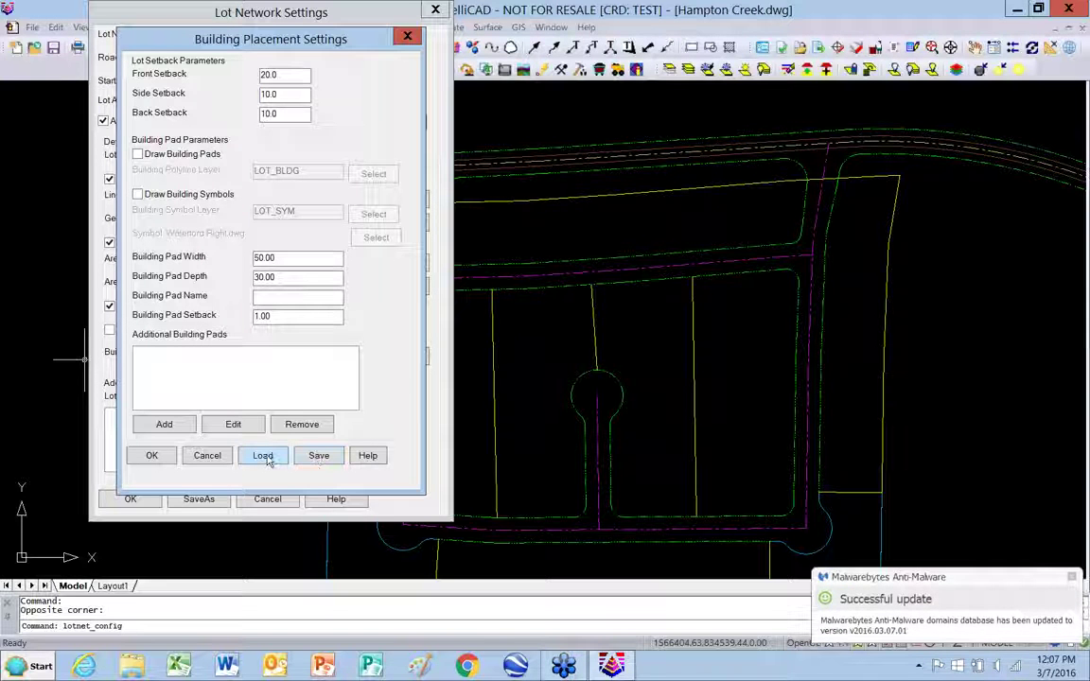
{"action": "left_click", "coordinate": [264, 456]}
{"action": "left_click", "coordinate": [491, 170]}
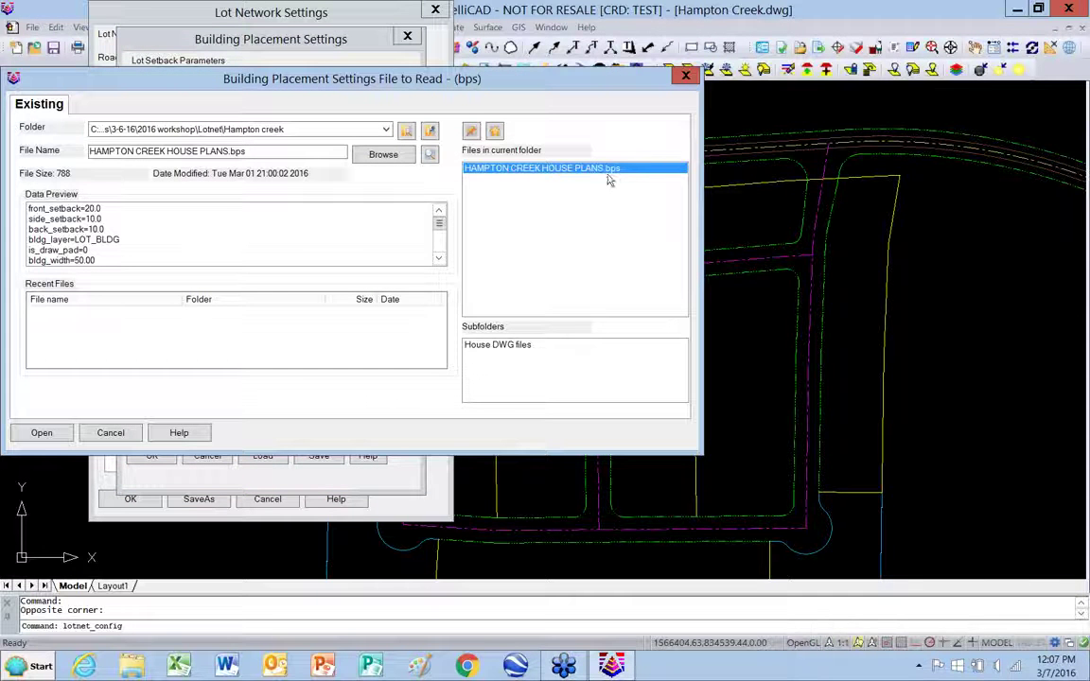
{"action": "left_click", "coordinate": [49, 433]}
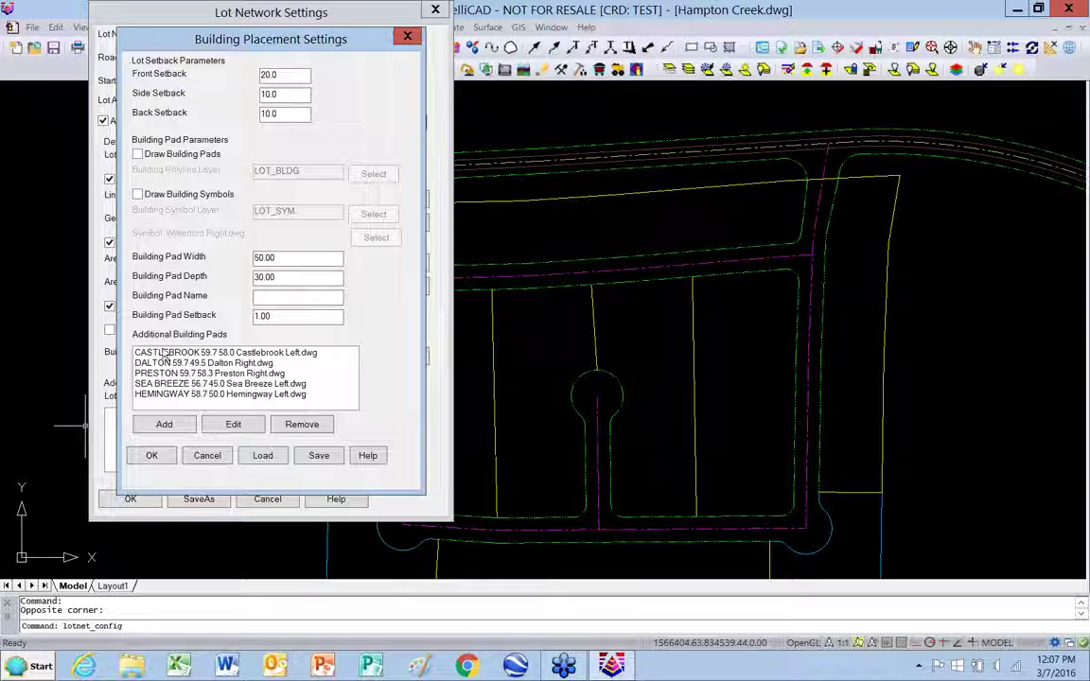
Add an additional building pad named test, with width 55, depth 45 and no symbol
{"action": "left_click", "coordinate": [164, 426]}
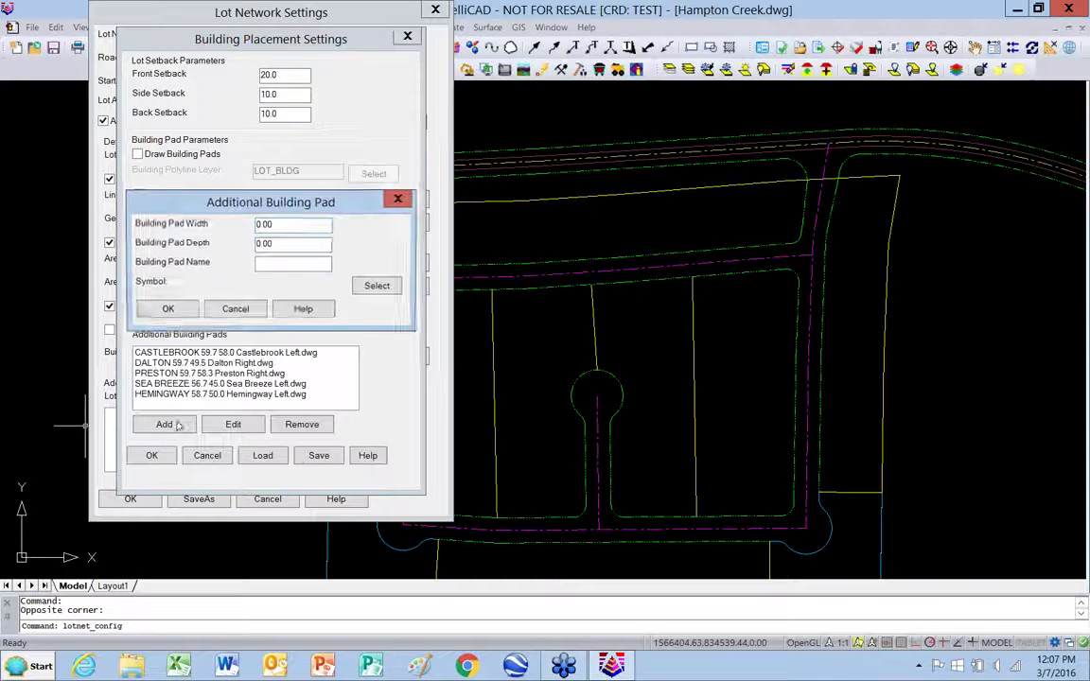
{"action": "left_click_drag", "start_coordinate": [276, 224], "coordinate": [241, 228]}
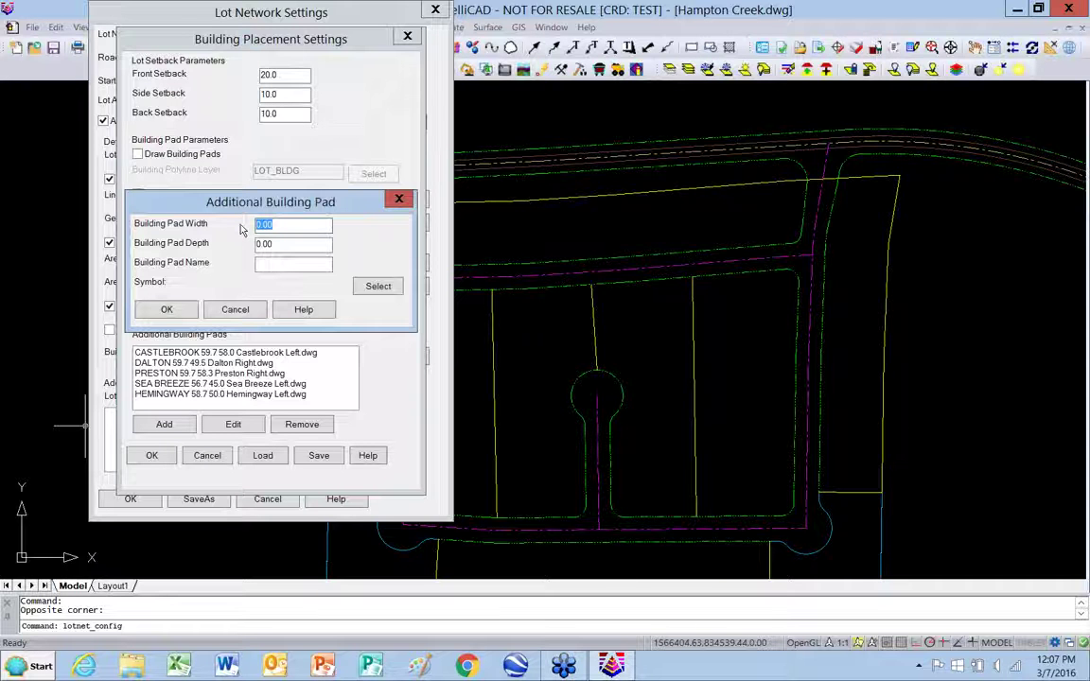
{"action": "type", "text": "55"}
{"action": "left_click_drag", "start_coordinate": [286, 244], "coordinate": [231, 246]}
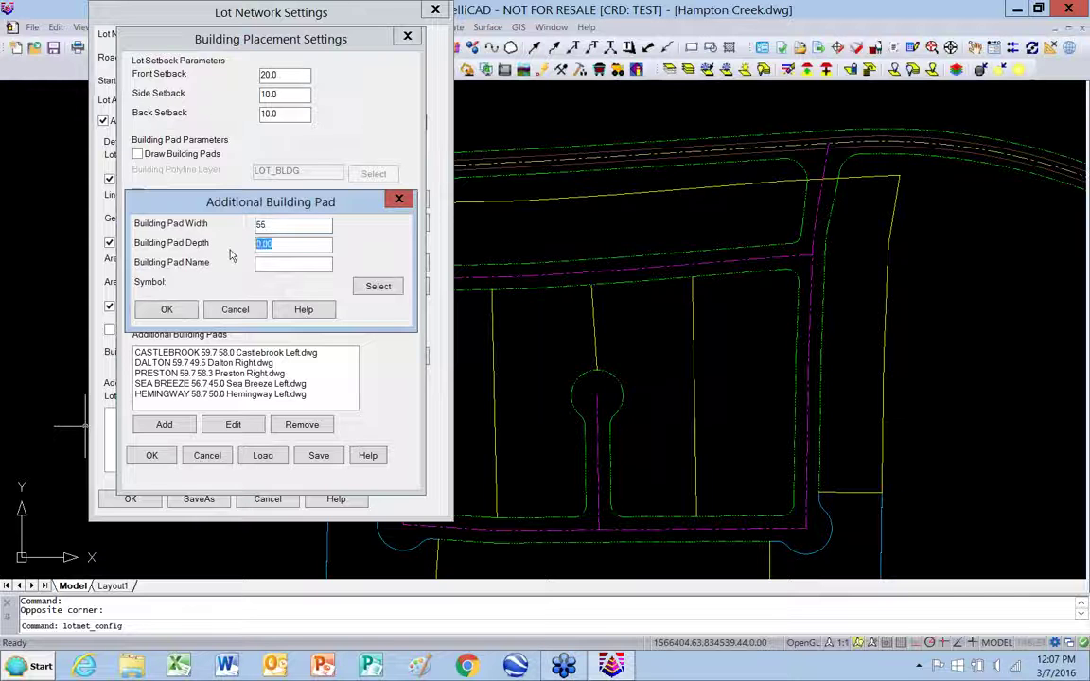
{"action": "type", "text": "45"}
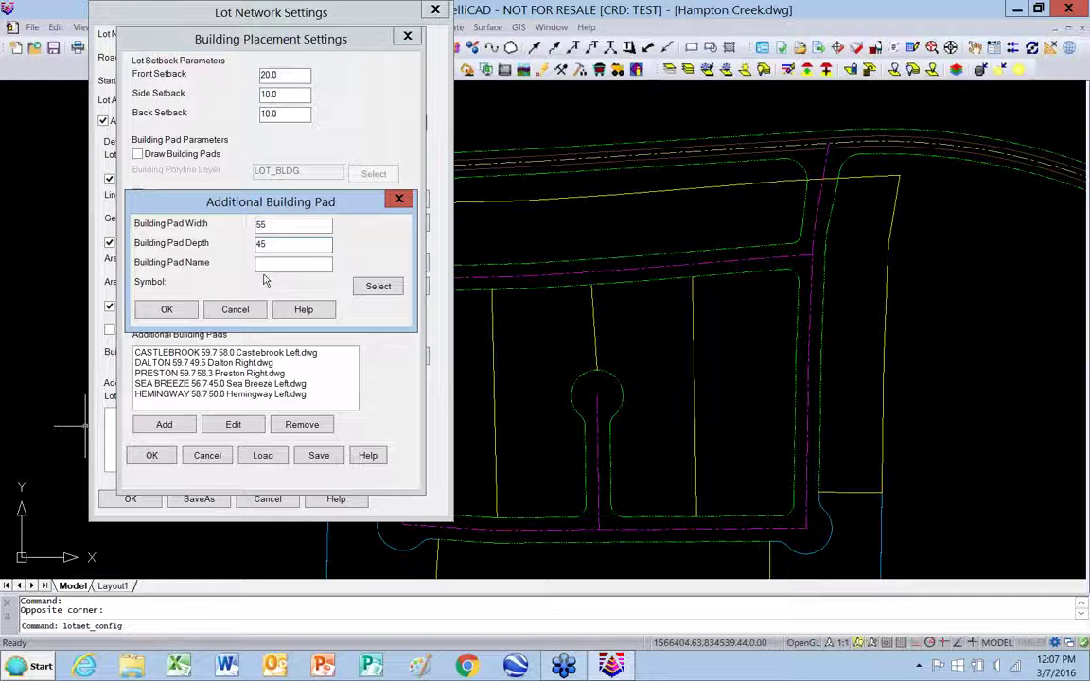
{"action": "left_click", "coordinate": [273, 265]}
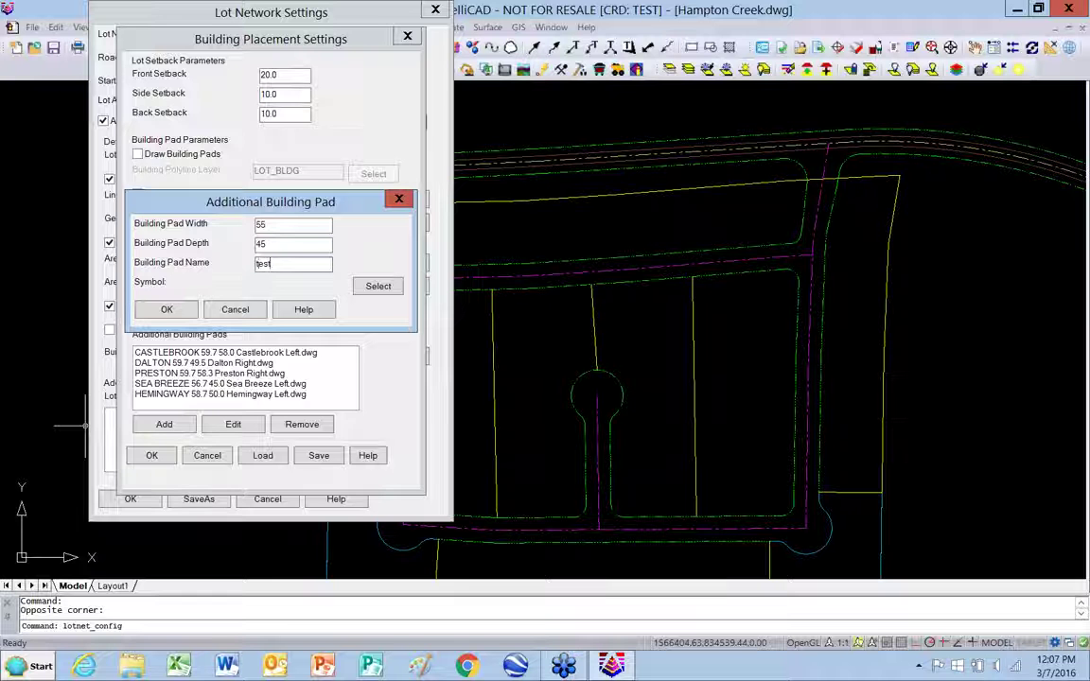
{"action": "left_click", "coordinate": [380, 289]}
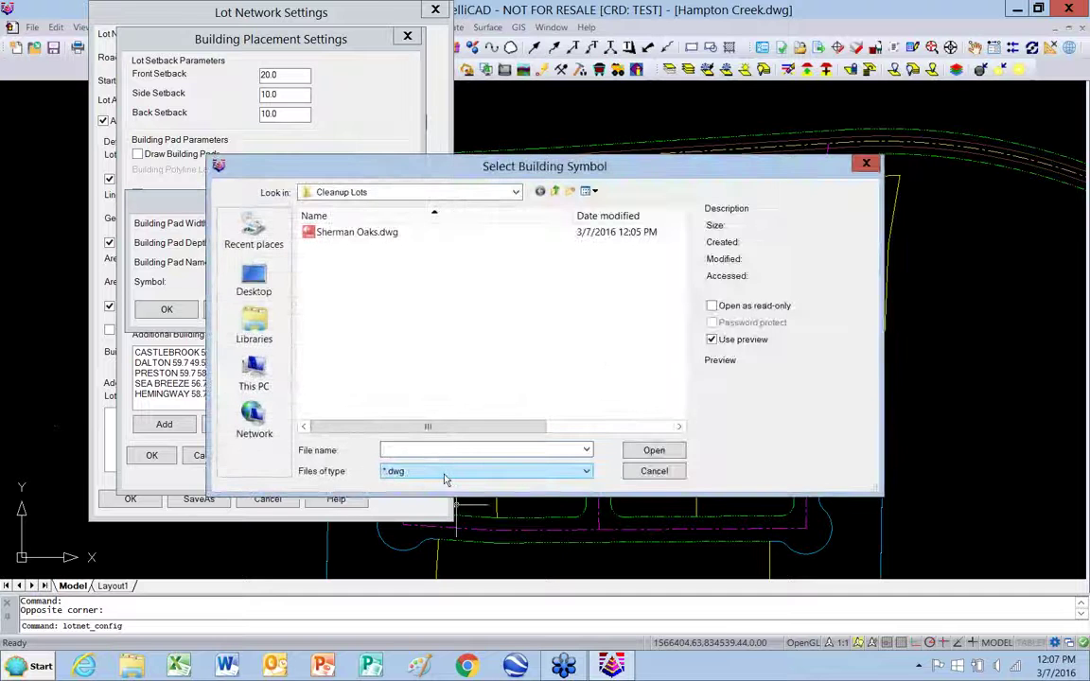
{"action": "left_click", "coordinate": [654, 471]}
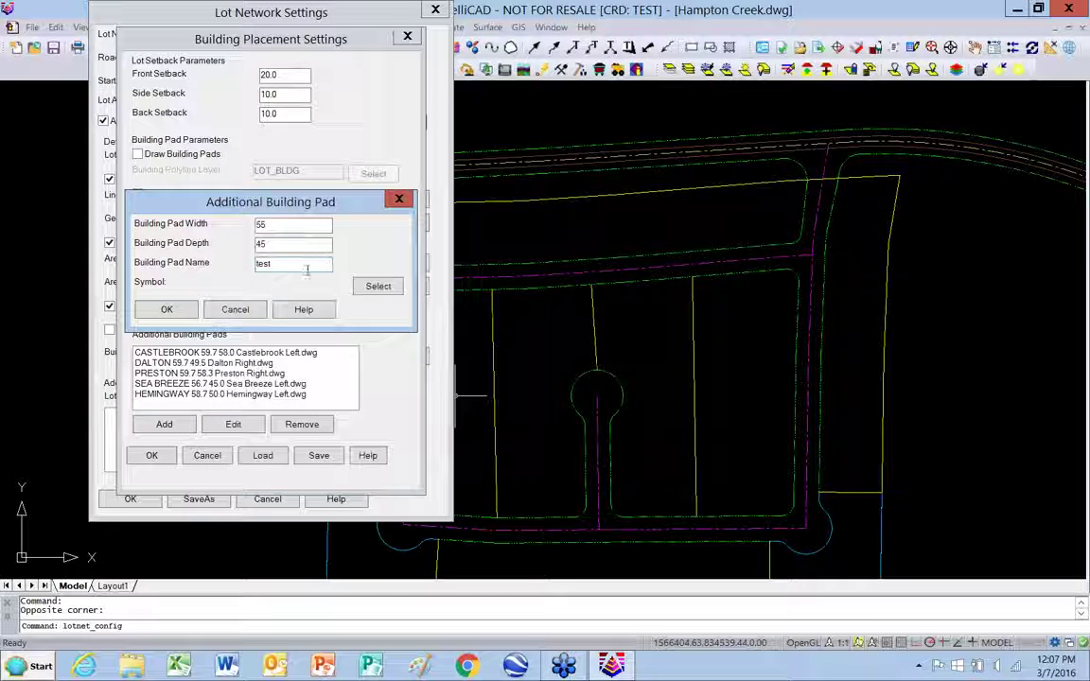
{"action": "left_click", "coordinate": [167, 312]}
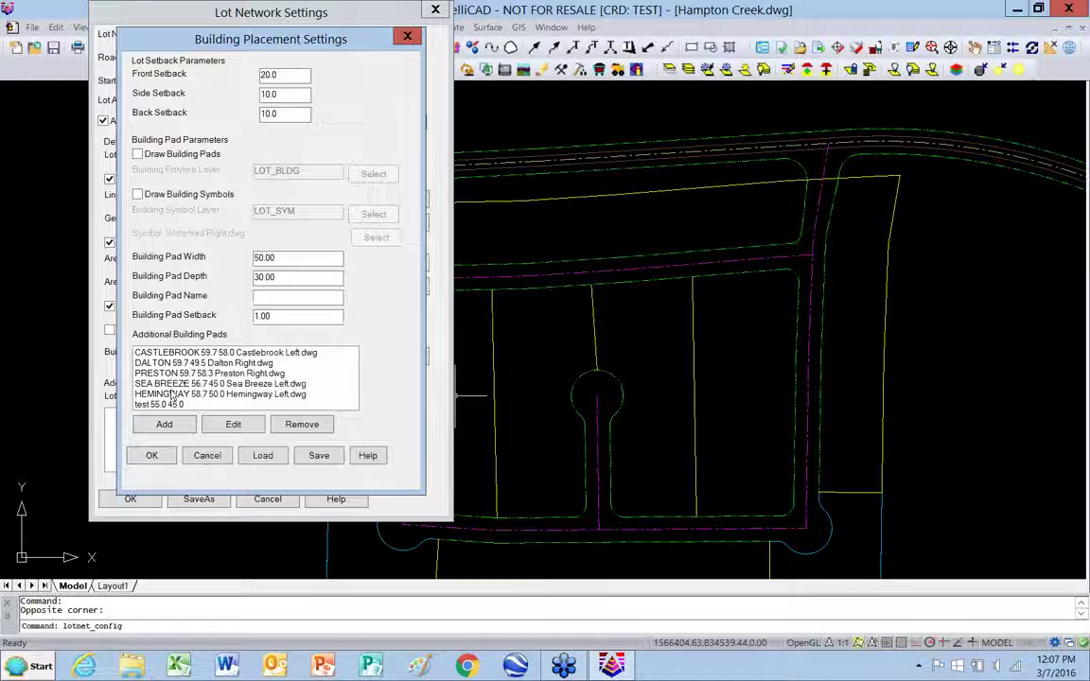
Cancel saving the building placement settings to a file and remove the test pad from the additional building pads
{"action": "left_click", "coordinate": [203, 404]}
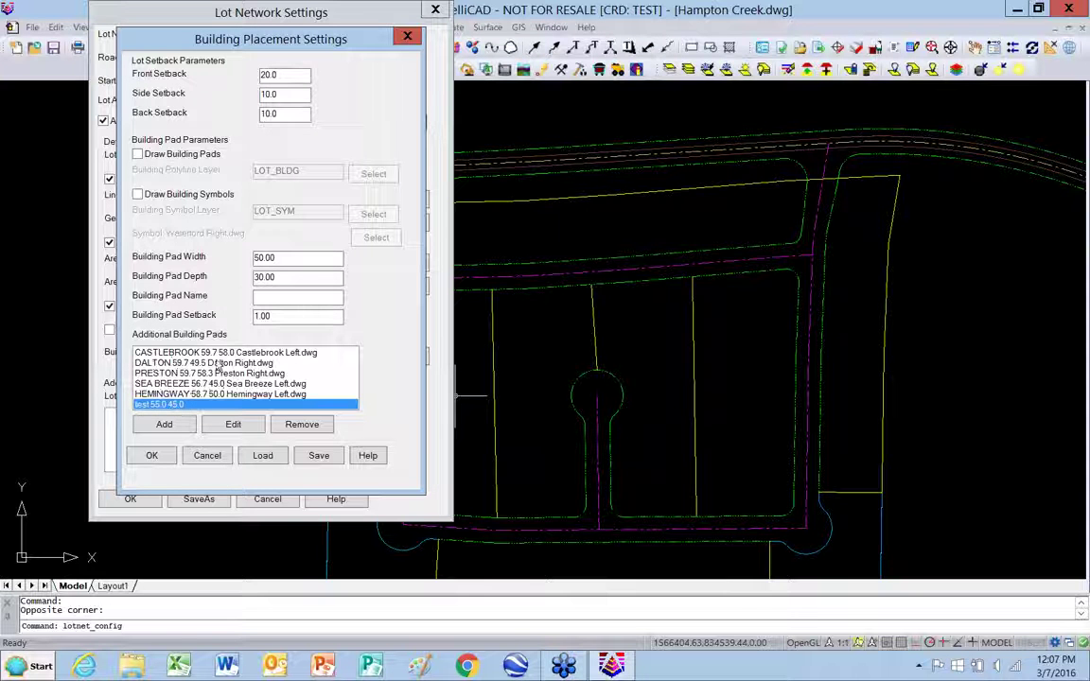
{"action": "left_click", "coordinate": [321, 456]}
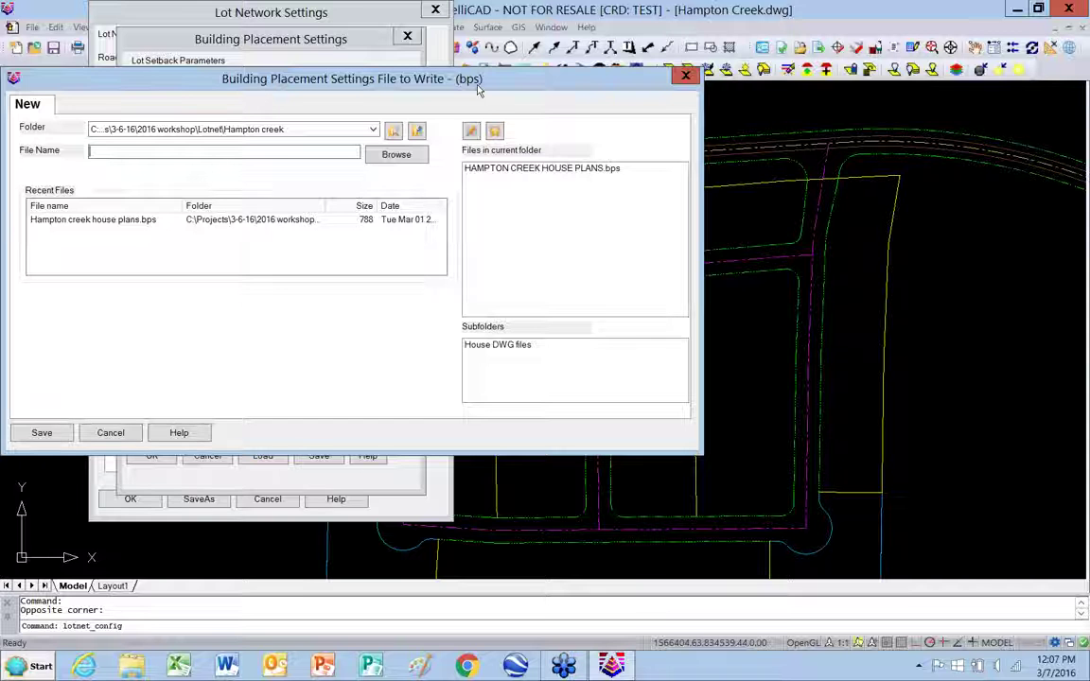
{"action": "left_click", "coordinate": [111, 434]}
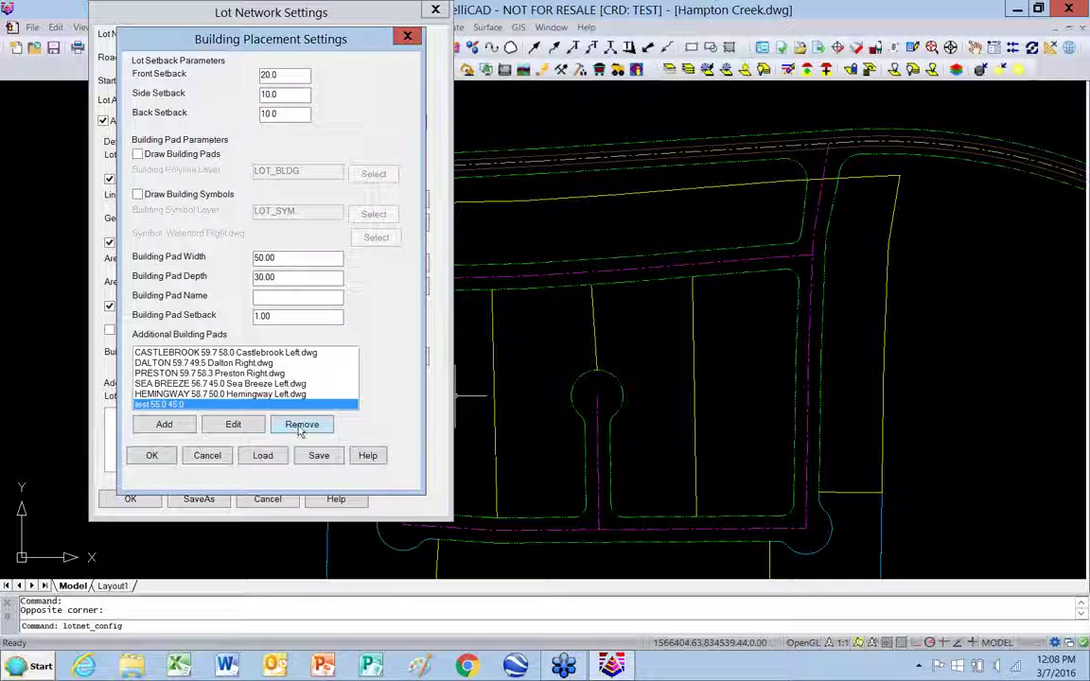
{"action": "left_click", "coordinate": [301, 425]}
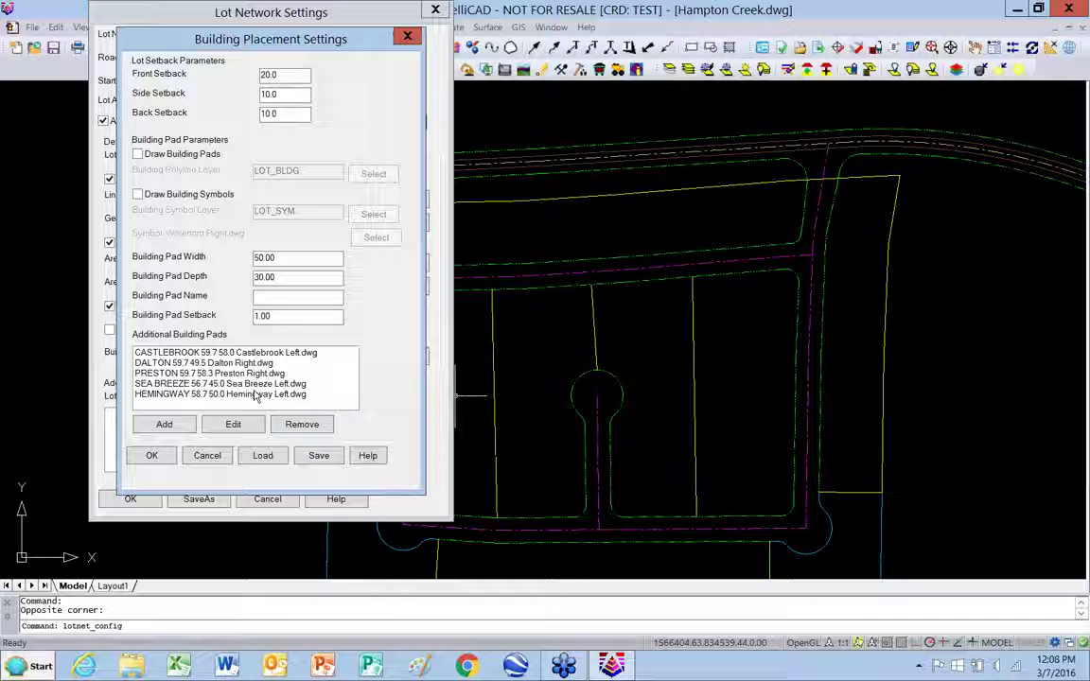
Accept the building placement and lot network settings, and set the yellow site perimeter polyline as the lot network boundary
{"action": "left_click", "coordinate": [153, 458]}
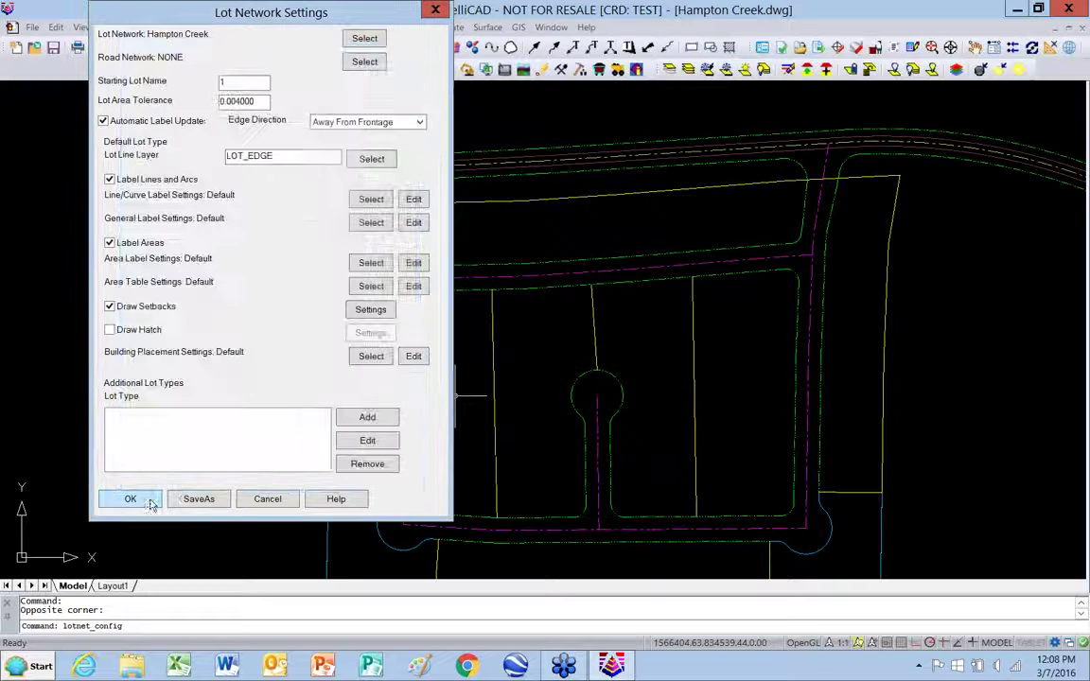
{"action": "left_click", "coordinate": [146, 500]}
{"action": "left_click", "coordinate": [142, 103]}
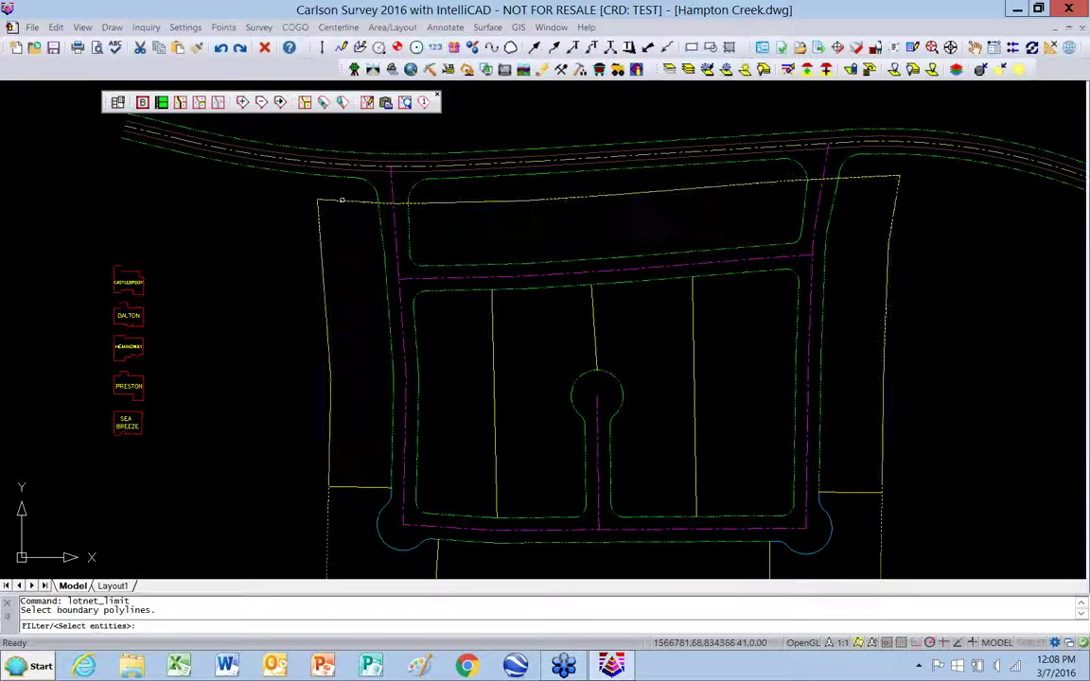
{"action": "left_click", "coordinate": [339, 201]}
{"action": "key", "text": "Return"}
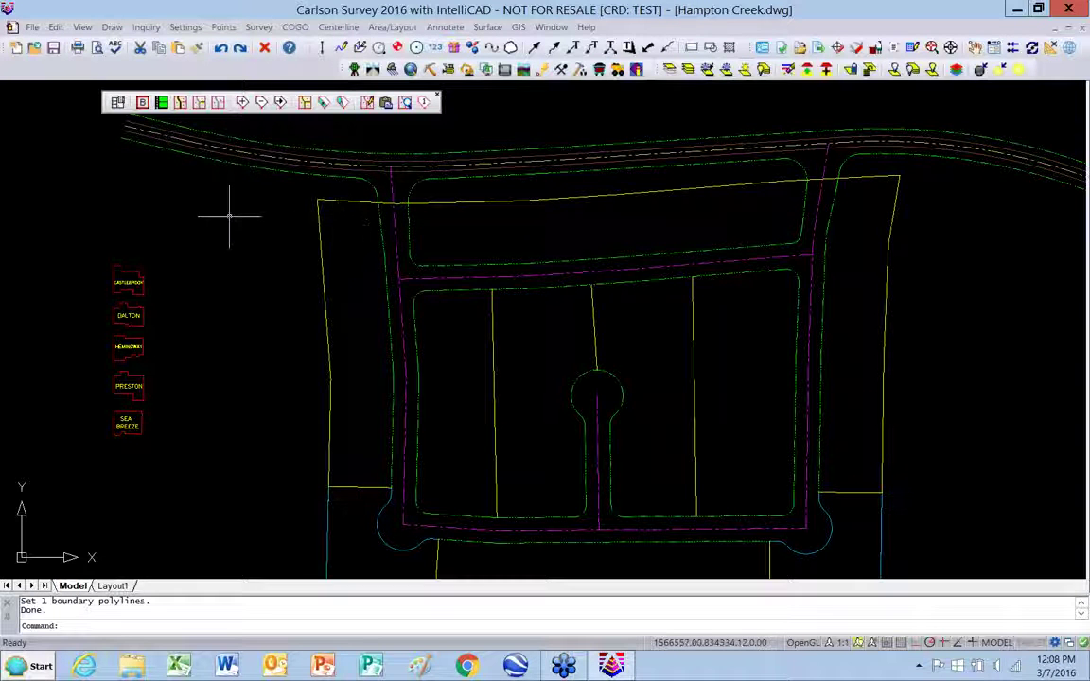
Add the green right-of-way linework of the outer streets, the northern block and the central block to the lot network
{"action": "left_click", "coordinate": [181, 103]}
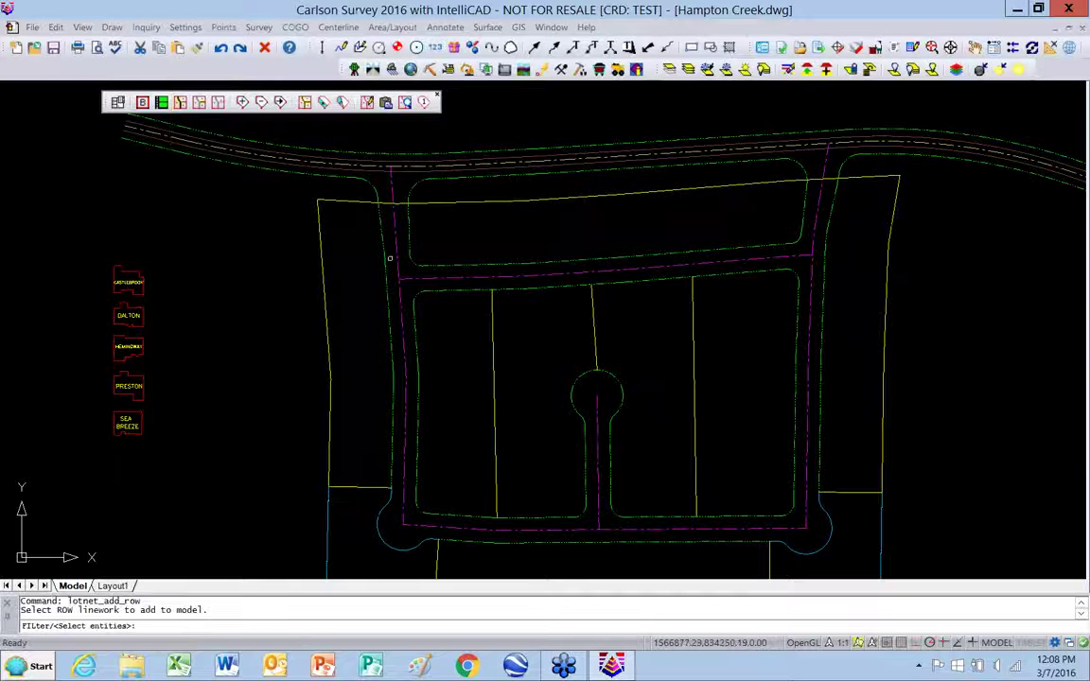
{"action": "left_click", "coordinate": [387, 258]}
{"action": "left_click", "coordinate": [417, 270]}
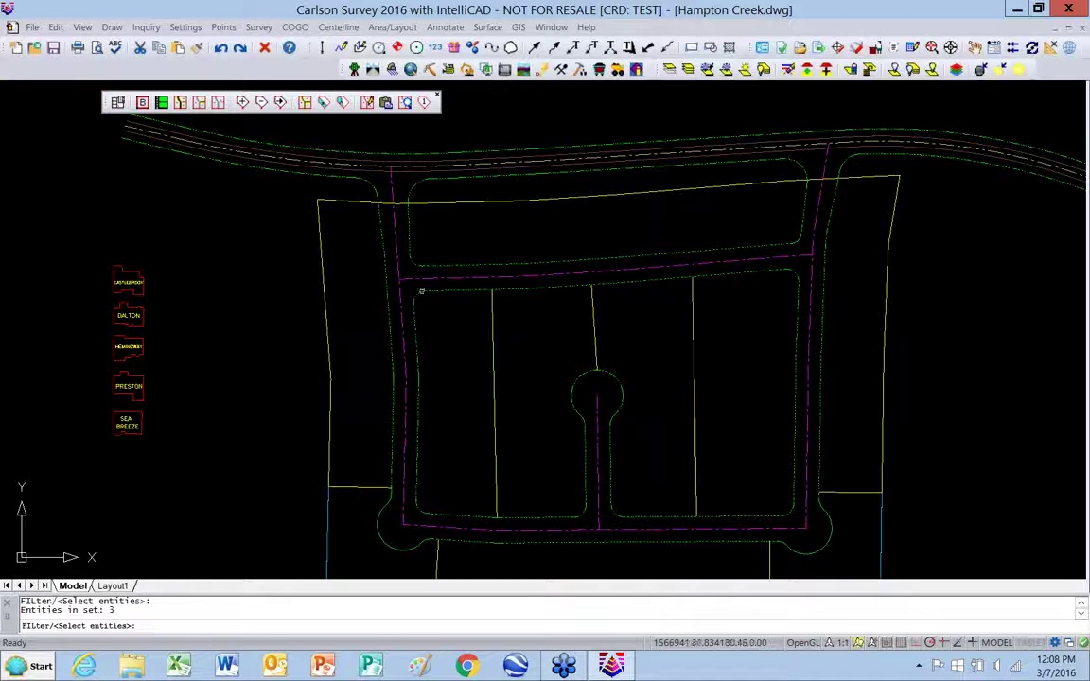
{"action": "left_click", "coordinate": [384, 280]}
{"action": "key", "text": "Return"}
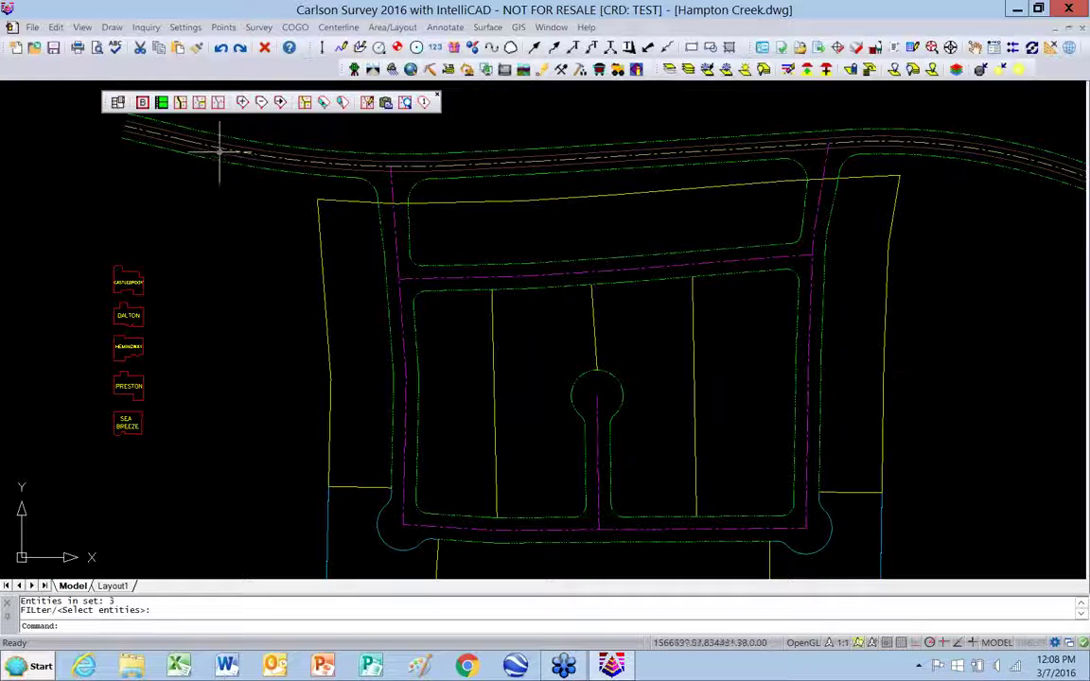
Subdivide the western strip of Hampton Creek automatically into lots with a target area of 10000 square feet
{"action": "left_click", "coordinate": [305, 104]}
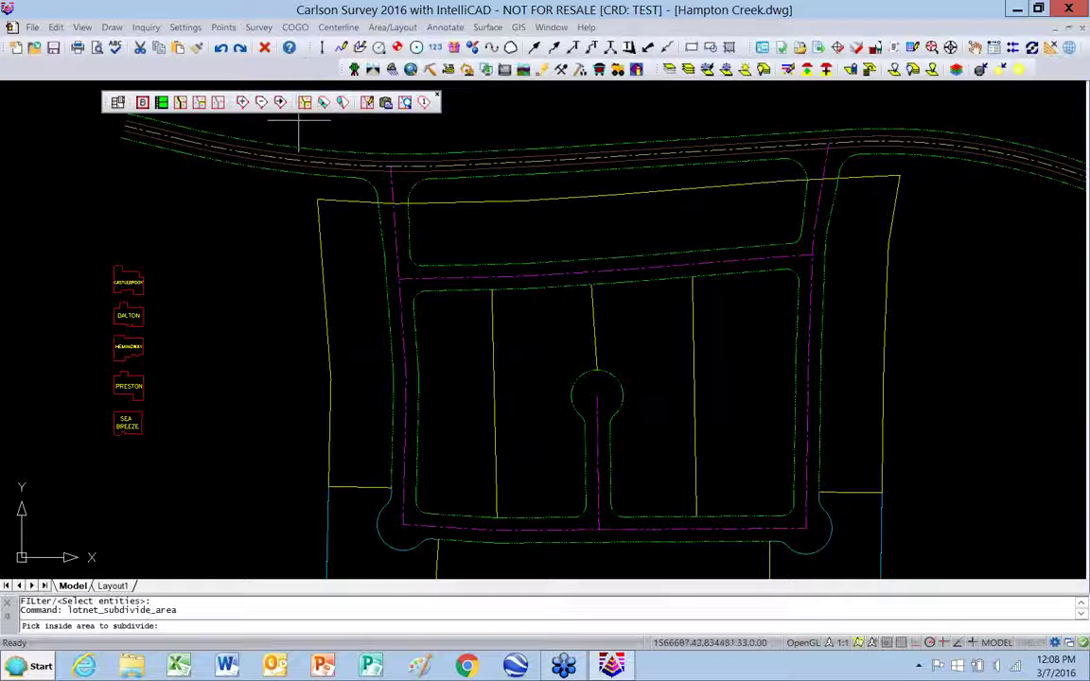
{"action": "left_click", "coordinate": [350, 204]}
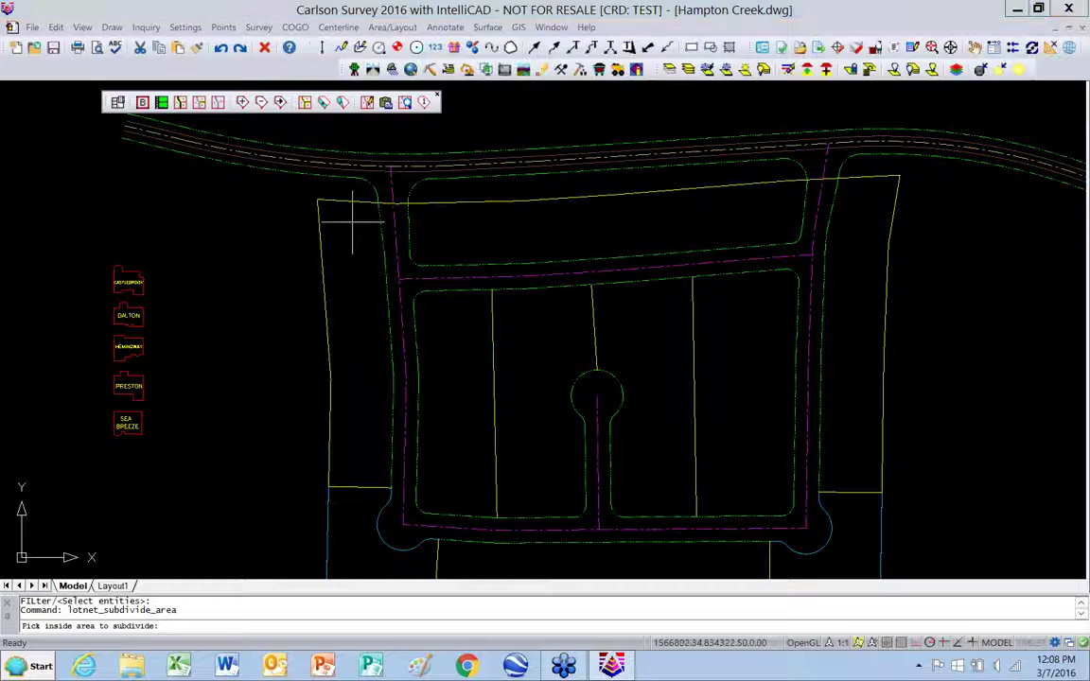
{"action": "left_click_drag", "start_coordinate": [571, 205], "coordinate": [480, 206]}
{"action": "type", "text": "10000"}
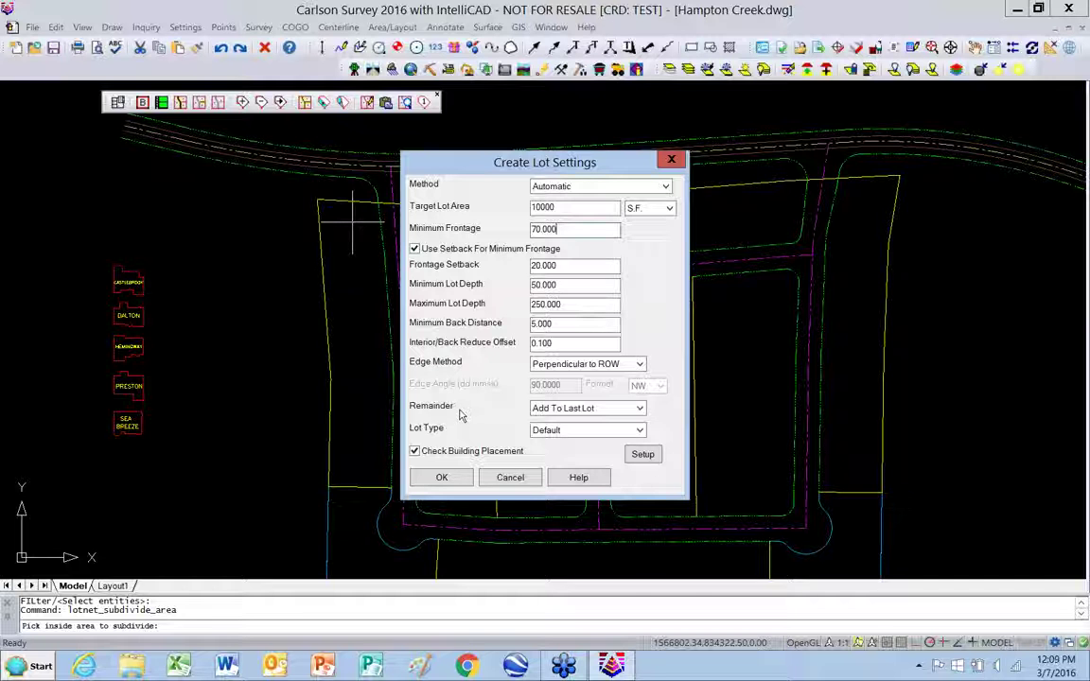
{"action": "left_click", "coordinate": [443, 478]}
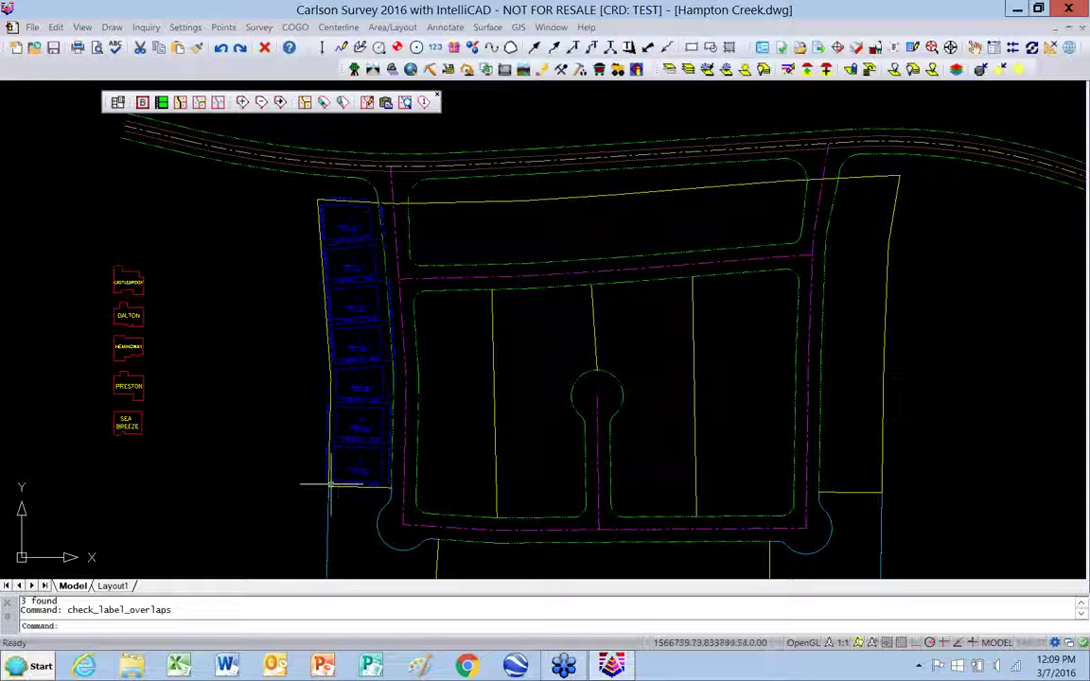
{"action": "scroll", "coordinate": [388, 314], "scroll_direction": "up", "scroll_amount": 5}
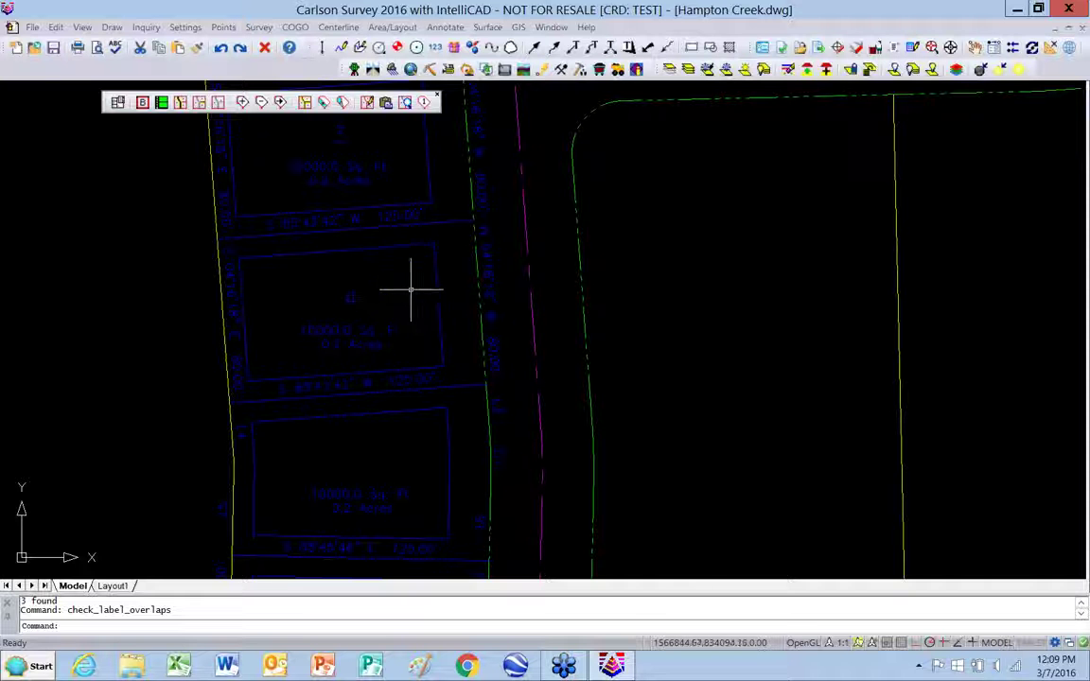
{"action": "scroll", "coordinate": [406, 285], "scroll_direction": "down", "scroll_amount": 5}
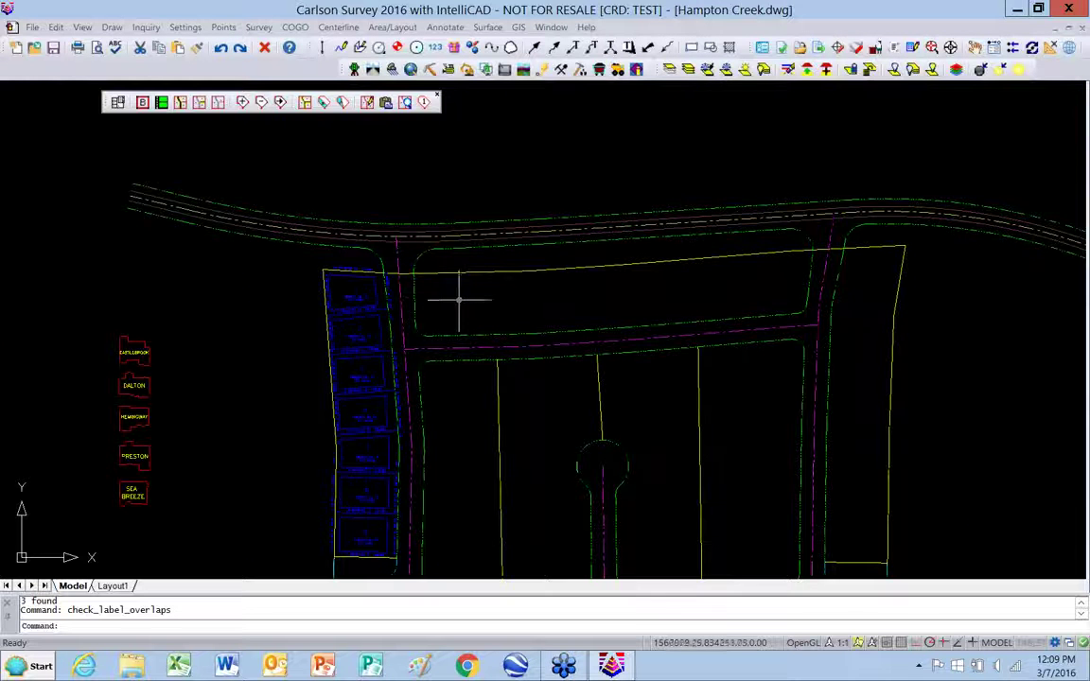
Subdivide the northern block into lots with a target area of 9000 square feet and save the drawing
{"action": "left_click", "coordinate": [304, 102]}
{"action": "left_click", "coordinate": [425, 317]}
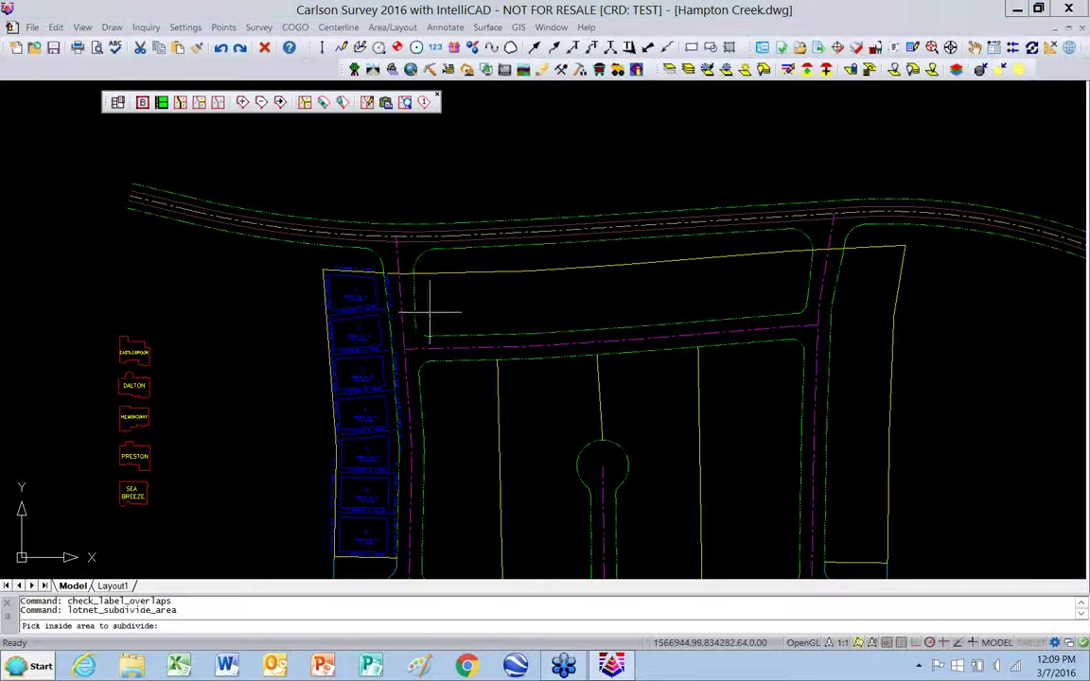
{"action": "left_click_drag", "start_coordinate": [575, 208], "coordinate": [469, 210]}
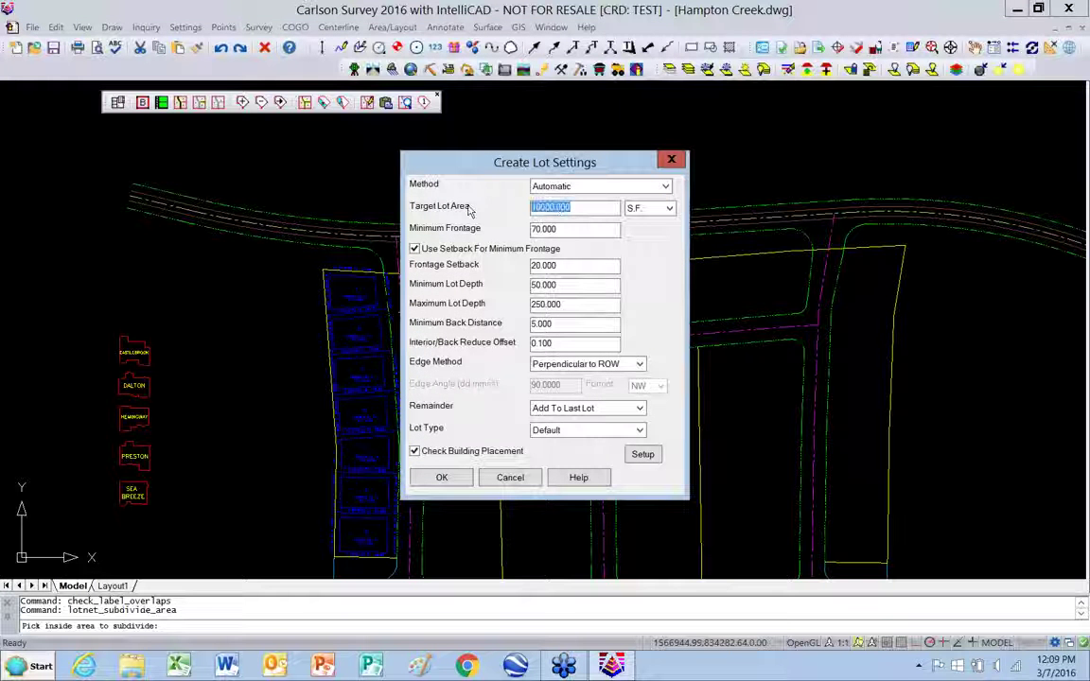
{"action": "type", "text": "90"}
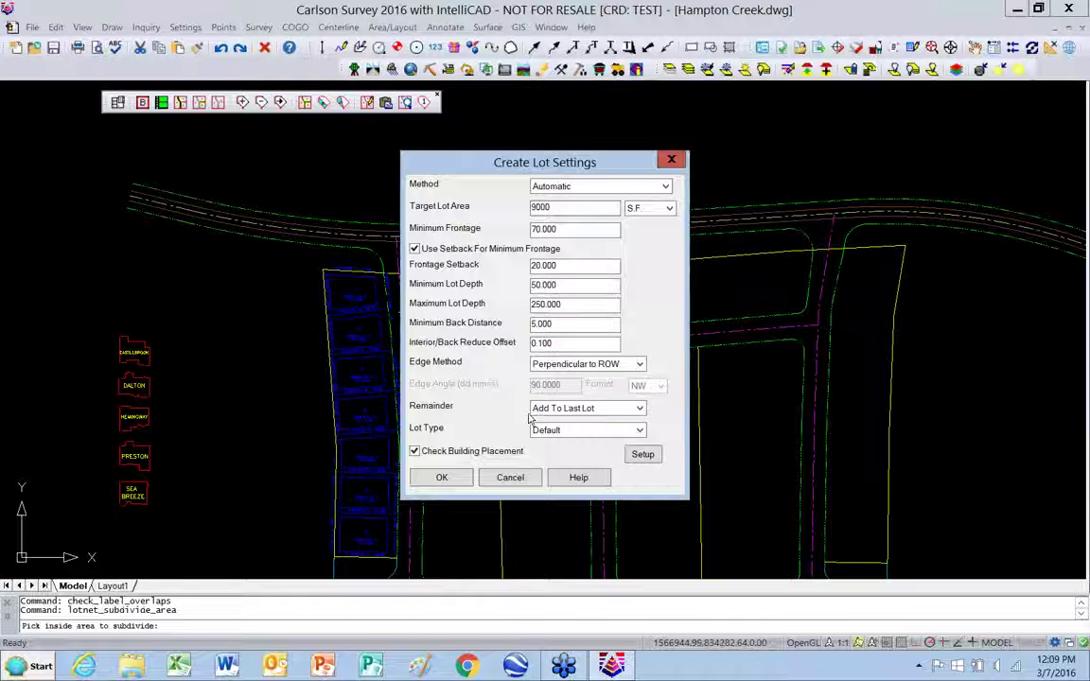
{"action": "left_click", "coordinate": [441, 479]}
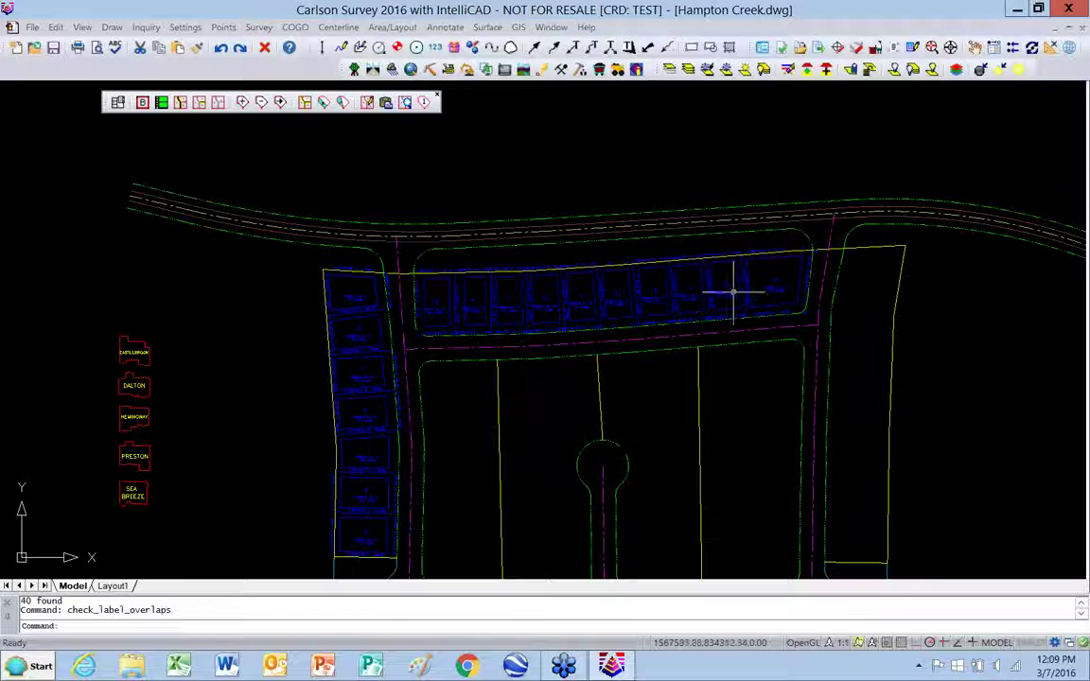
{"action": "left_click", "coordinate": [54, 48]}
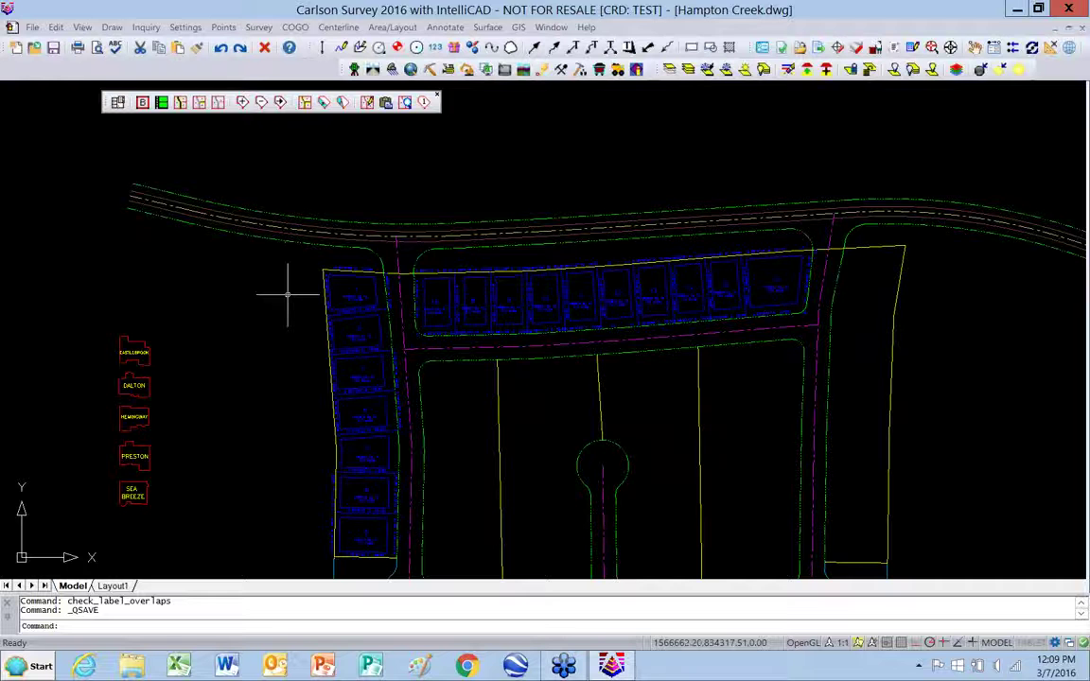
Renumber the western strip's lots from north to south, starting at 100
{"action": "left_click", "coordinate": [425, 104]}
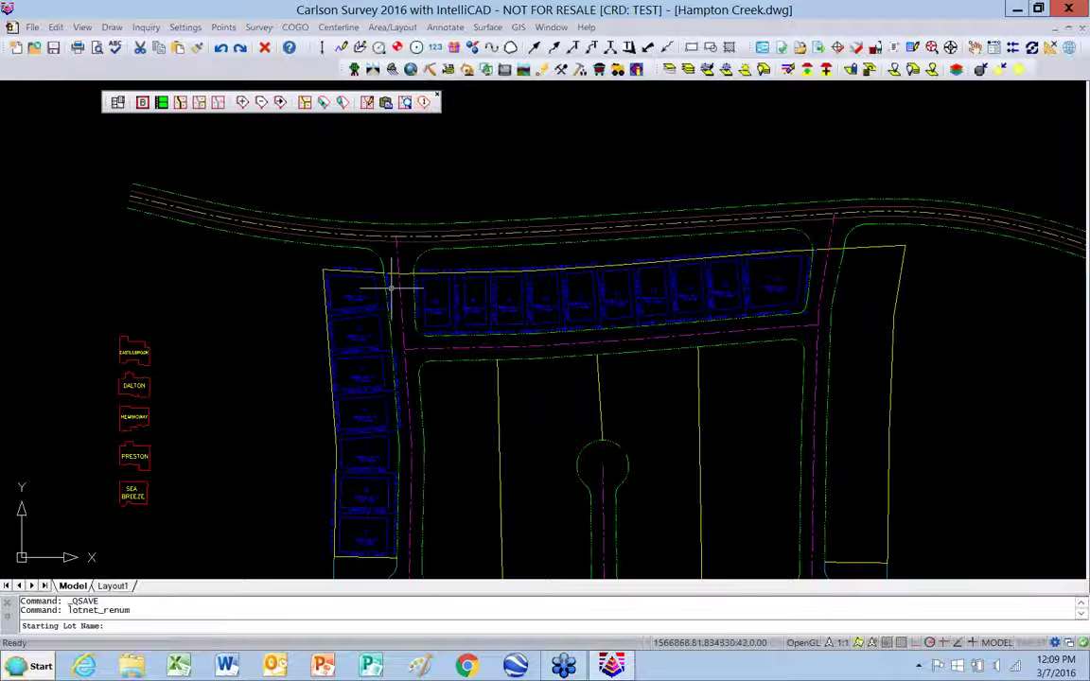
{"action": "type", "text": "100"}
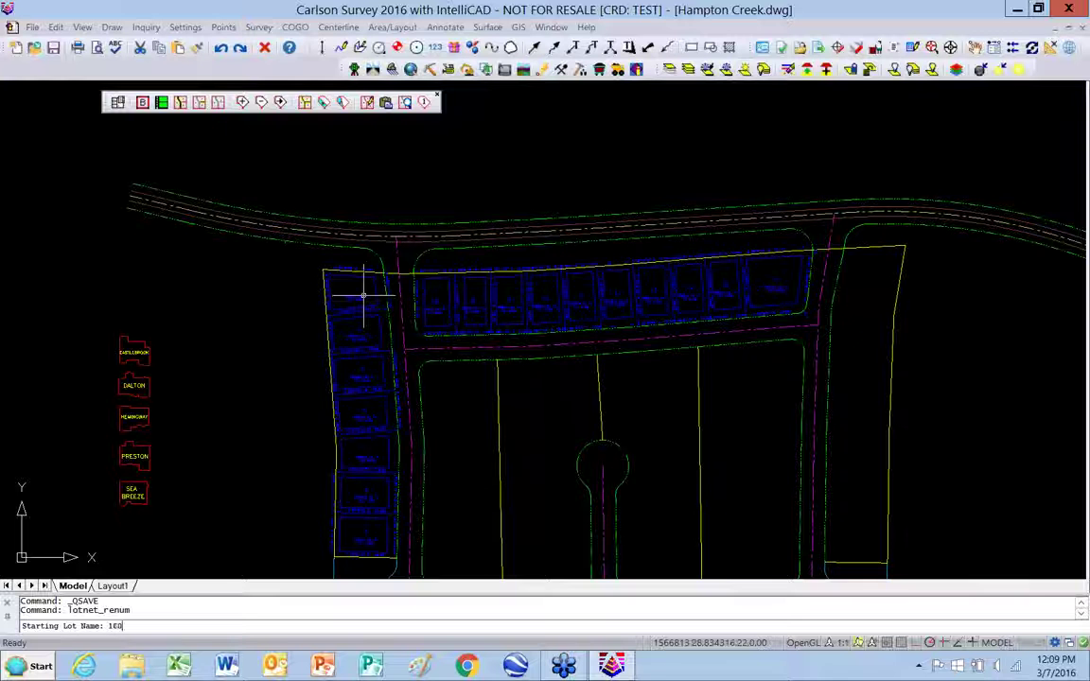
{"action": "key", "text": "Return"}
{"action": "left_click", "coordinate": [359, 299]}
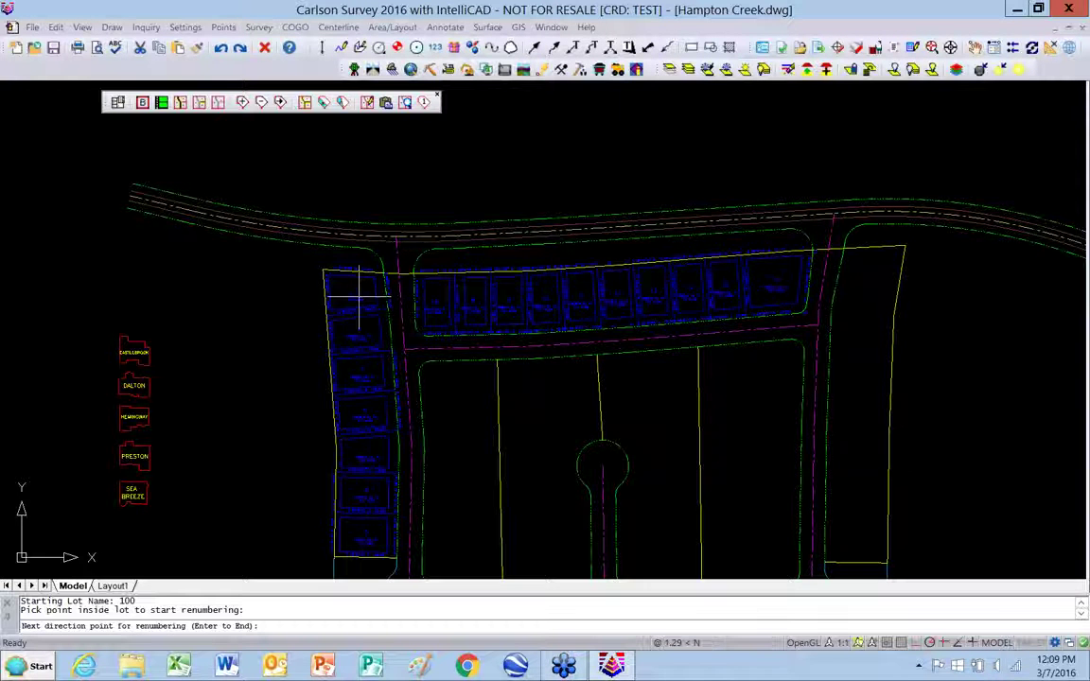
{"action": "left_click", "coordinate": [361, 538]}
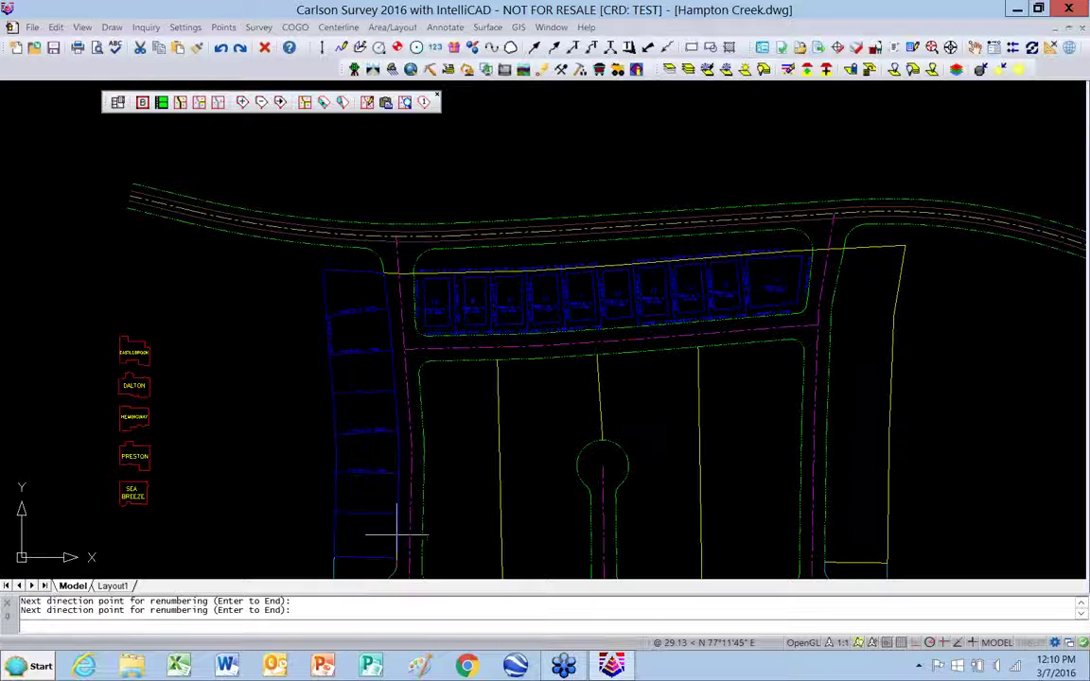
{"action": "key", "text": "Return"}
Renumber the northern block's lots from west to east, starting at 107
{"action": "scroll", "coordinate": [364, 541], "scroll_direction": "up", "scroll_amount": 3}
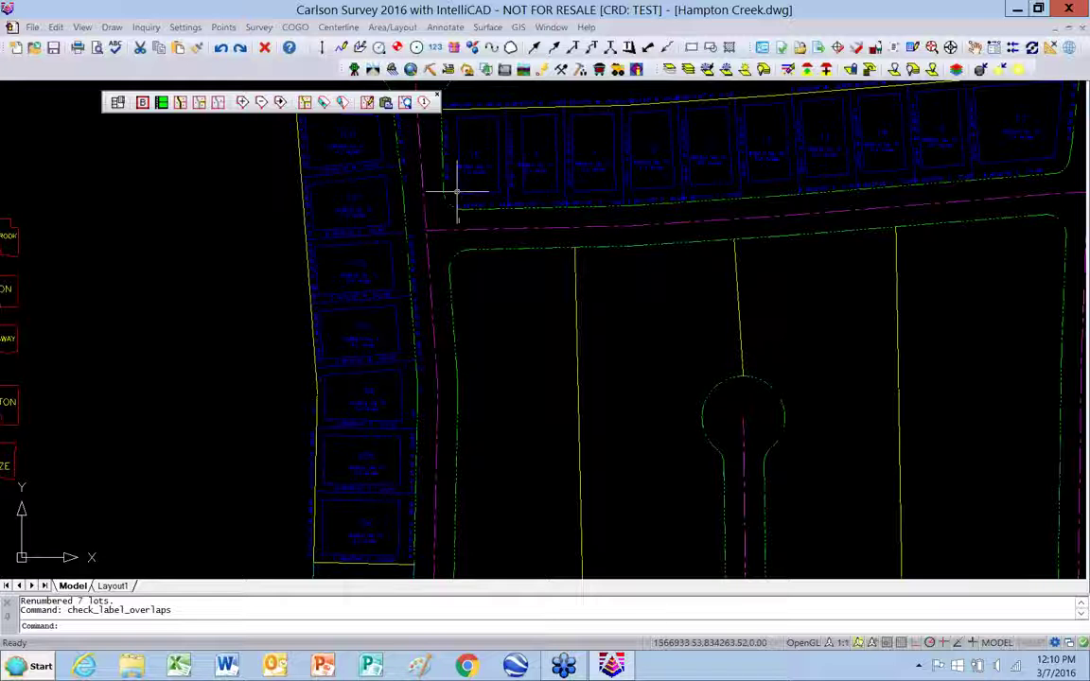
{"action": "left_click", "coordinate": [369, 102]}
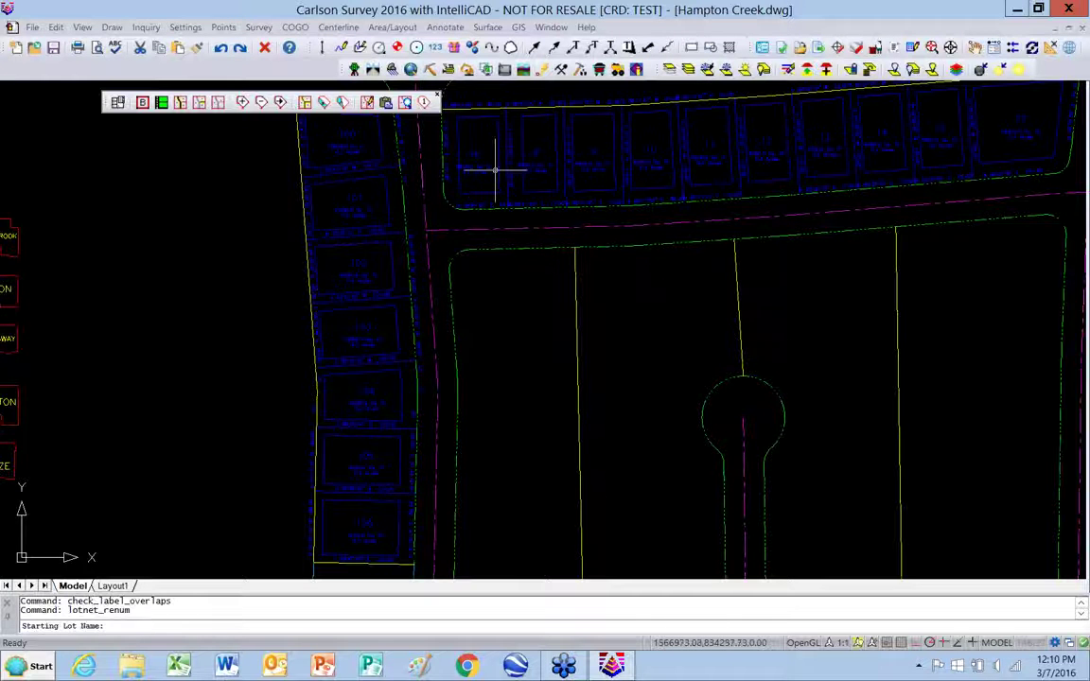
{"action": "type", "text": "1"}
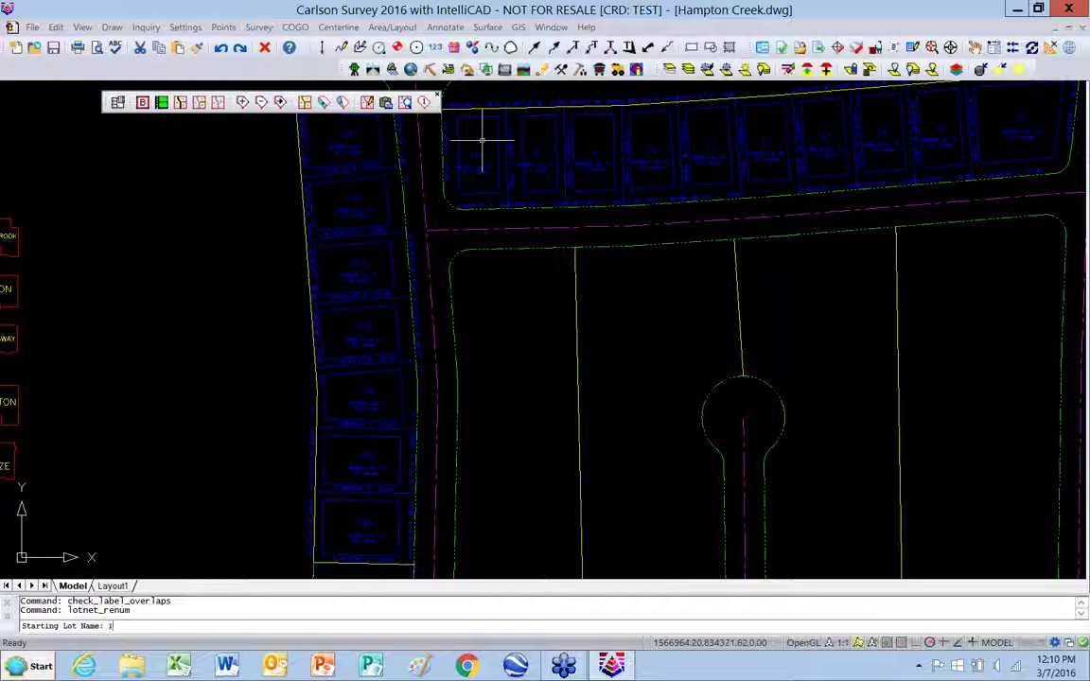
{"action": "type", "text": "07"}
{"action": "key", "text": "Return"}
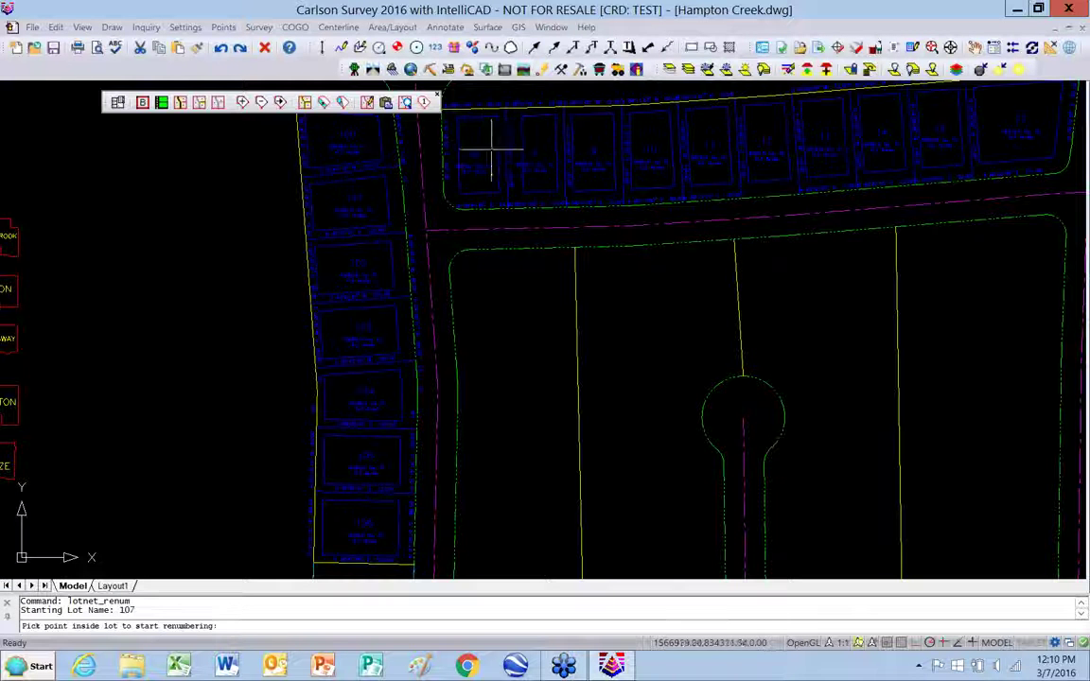
{"action": "left_click", "coordinate": [486, 144]}
{"action": "left_click", "coordinate": [961, 119]}
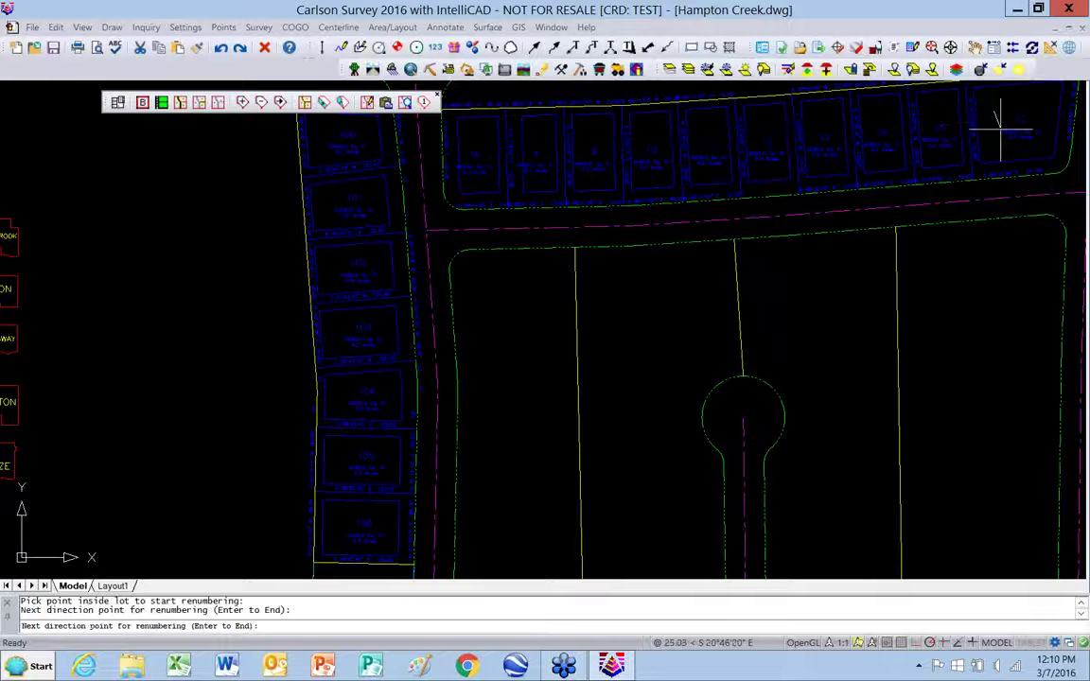
{"action": "key", "text": "Return"}
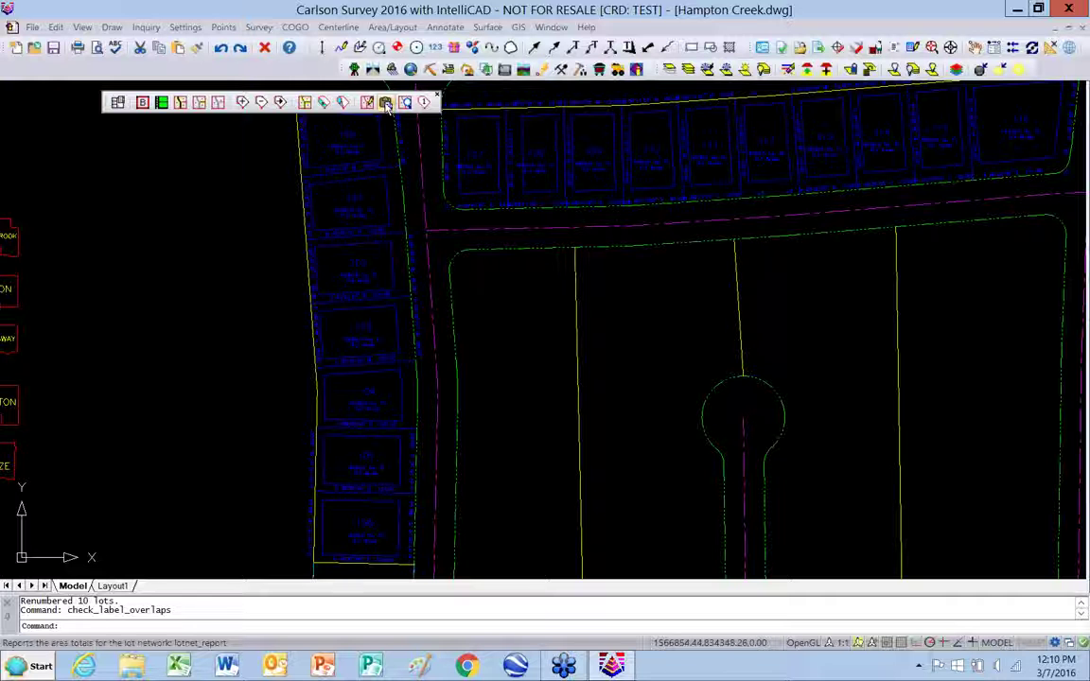
Run the lot network report with the report formatter on and Summary Only off
{"action": "left_click", "coordinate": [386, 102]}
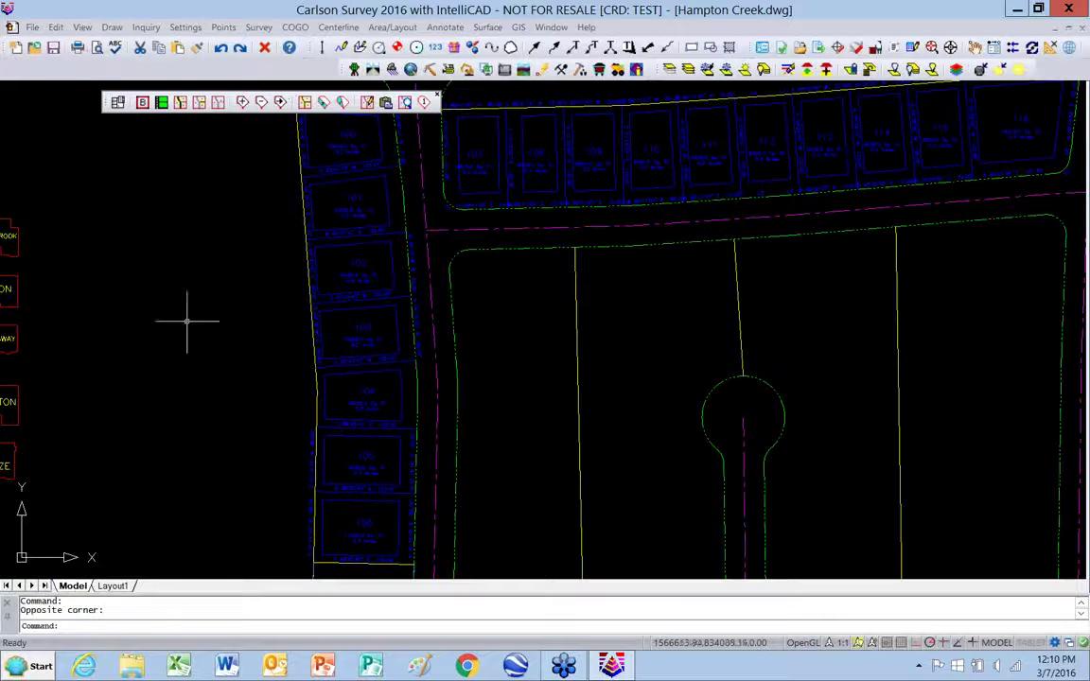
{"action": "scroll", "coordinate": [231, 324], "scroll_direction": "down", "scroll_amount": 4}
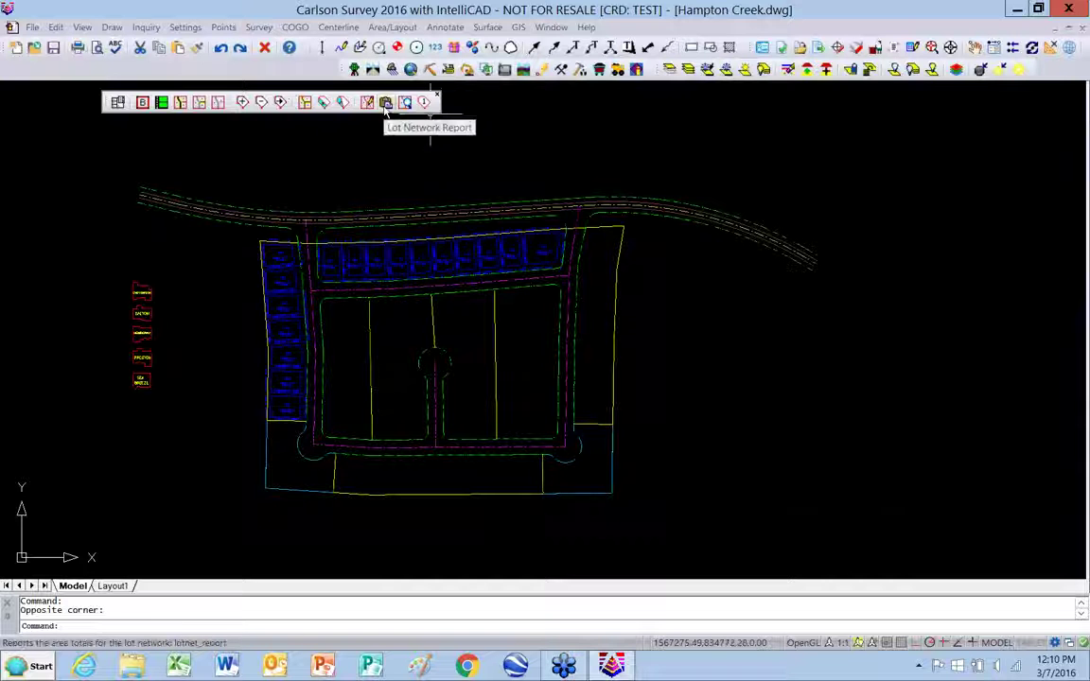
{"action": "left_click", "coordinate": [386, 104]}
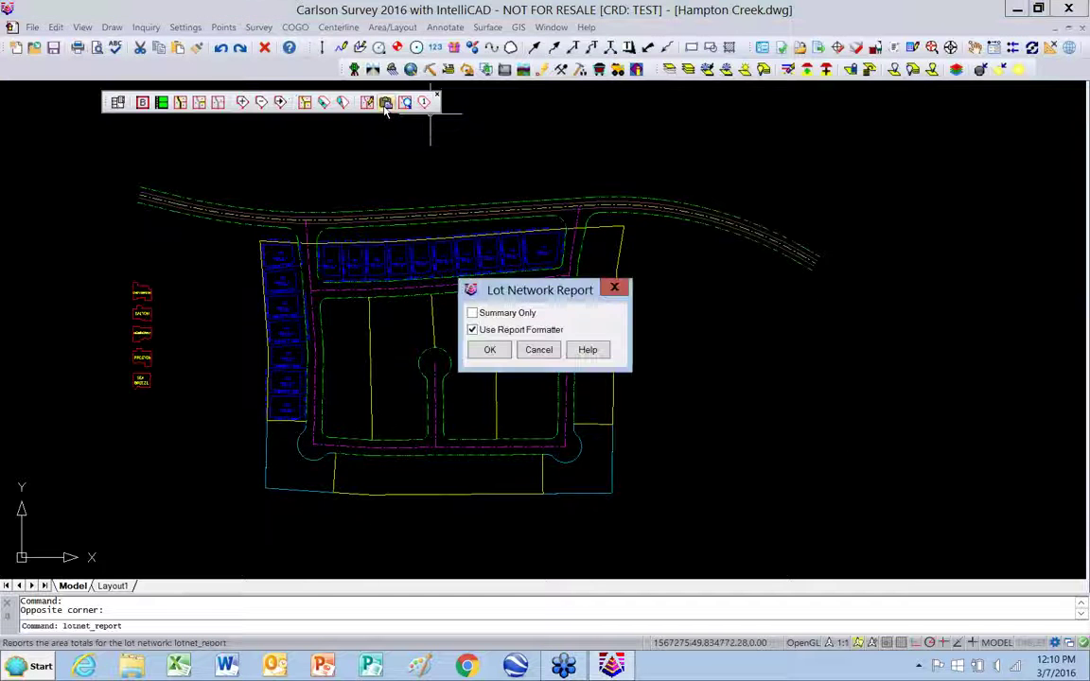
{"action": "left_click_drag", "start_coordinate": [416, 279], "coordinate": [329, 177]}
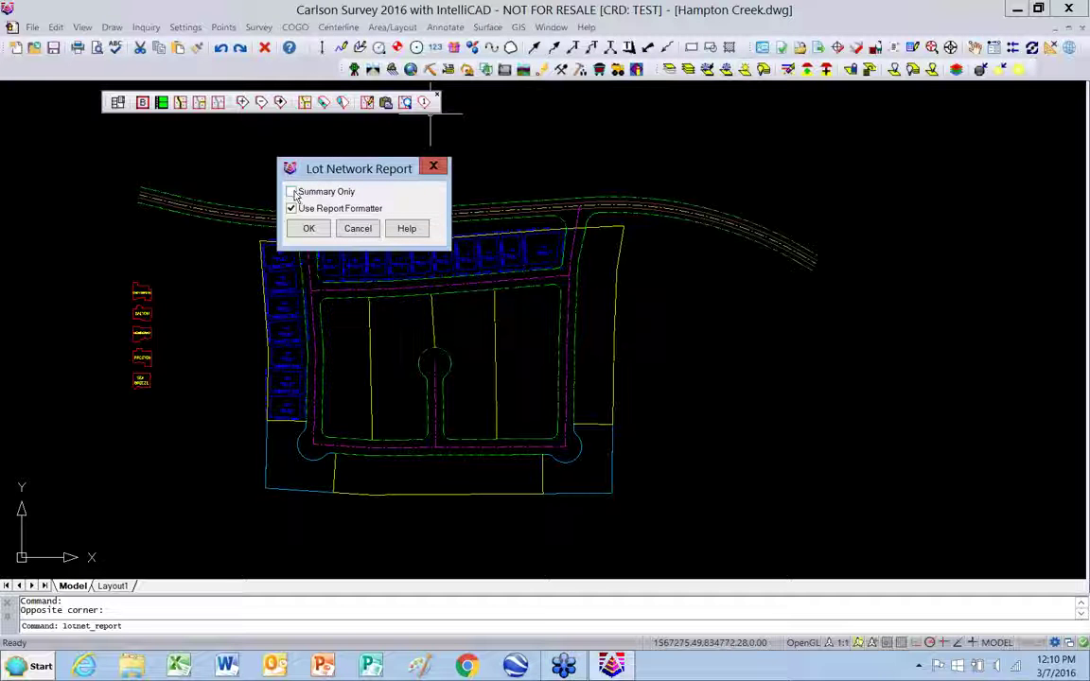
{"action": "left_click", "coordinate": [292, 194]}
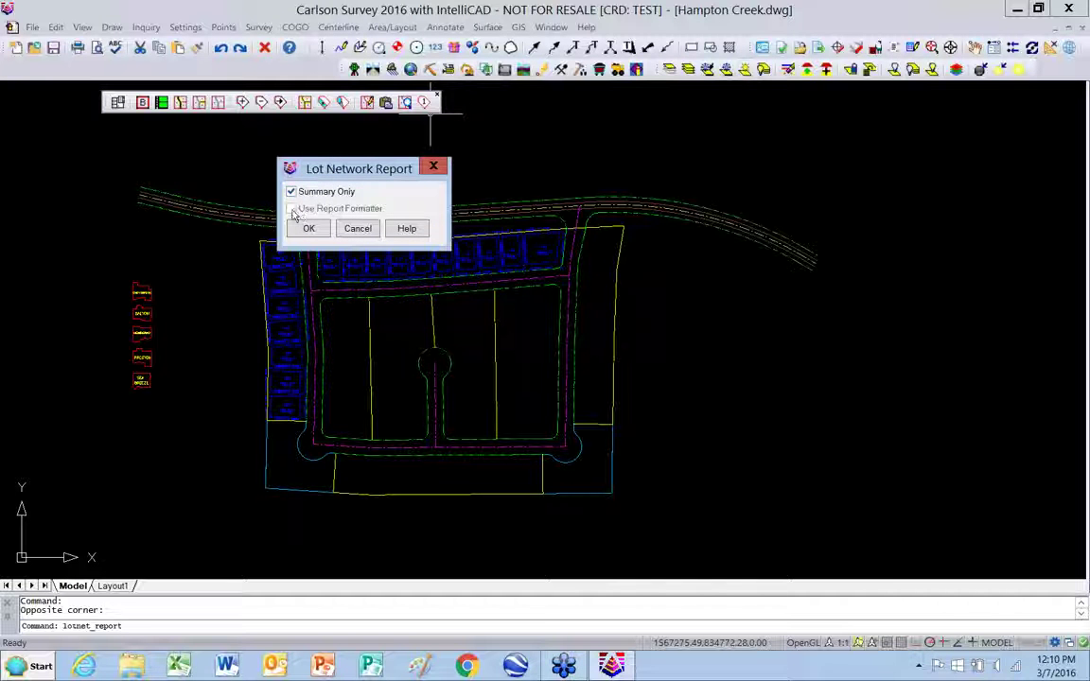
{"action": "left_click", "coordinate": [315, 194]}
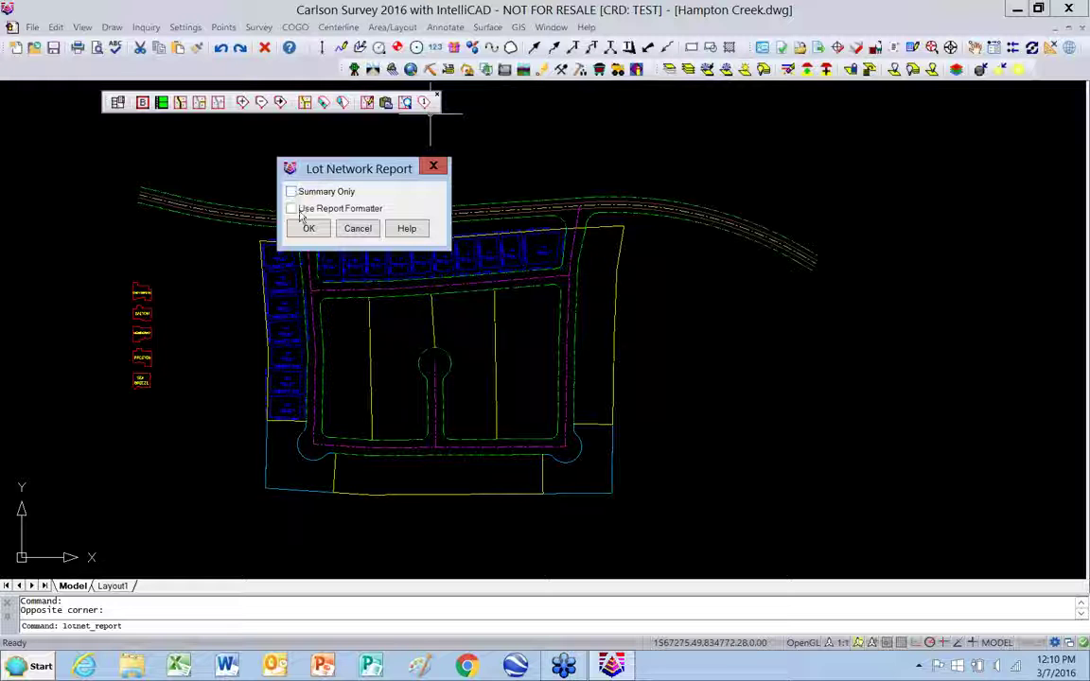
{"action": "left_click", "coordinate": [293, 209]}
{"action": "left_click", "coordinate": [309, 230]}
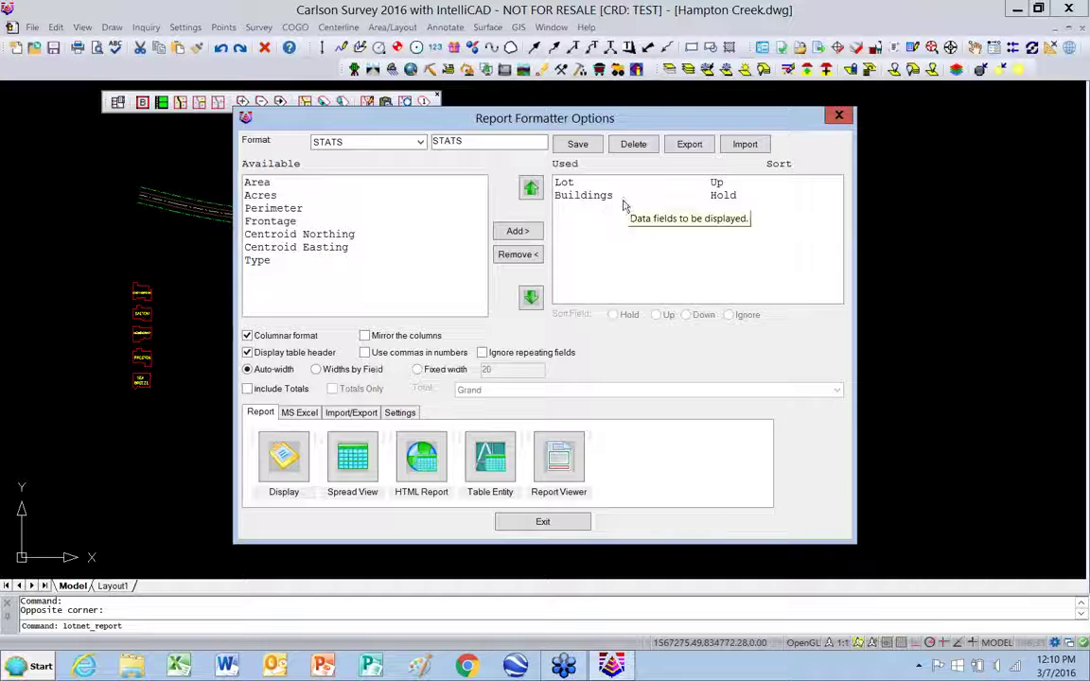
Export the report's Lot and Buildings fields to a new Excel workbook
{"action": "left_click", "coordinate": [585, 184]}
{"action": "left_click", "coordinate": [593, 197]}
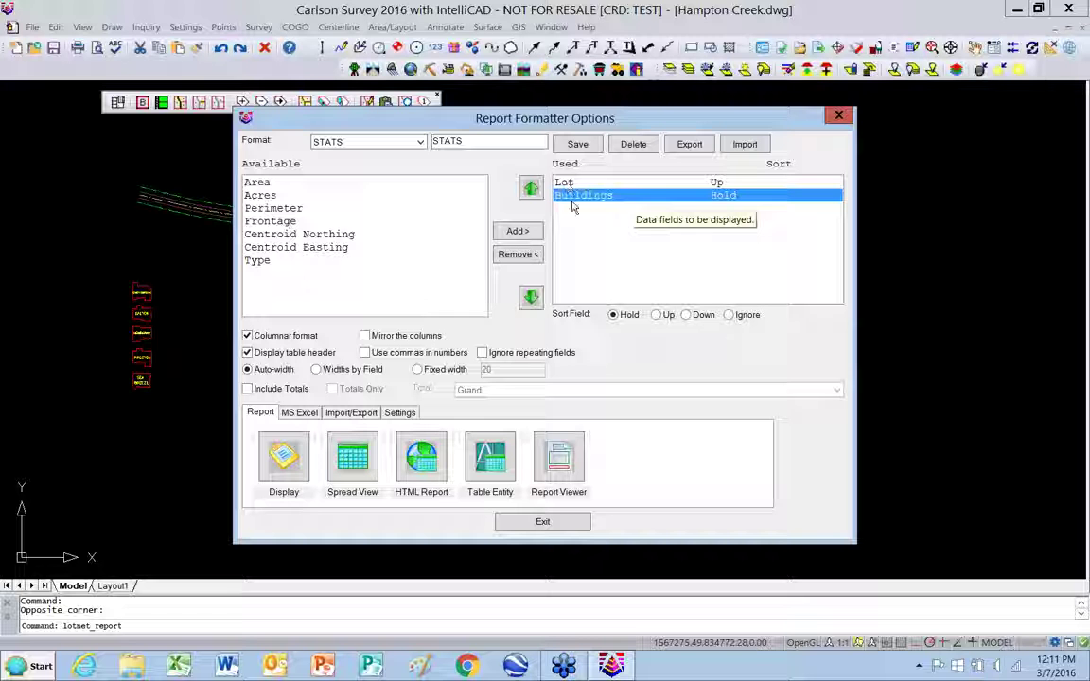
{"action": "left_click", "coordinate": [301, 417]}
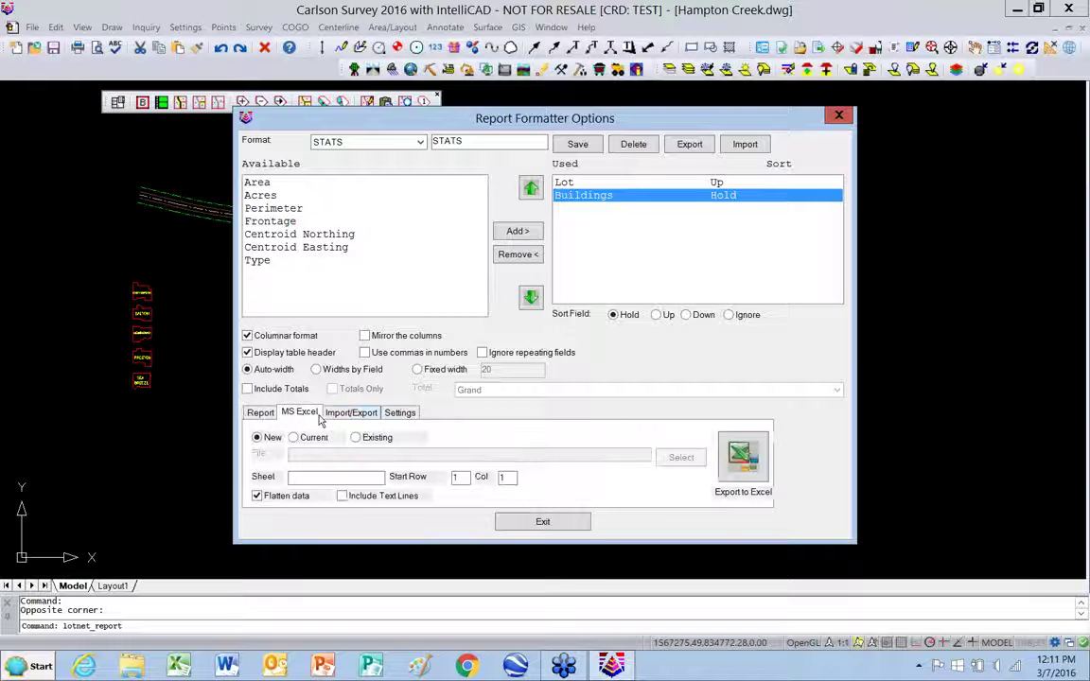
{"action": "left_click", "coordinate": [743, 457]}
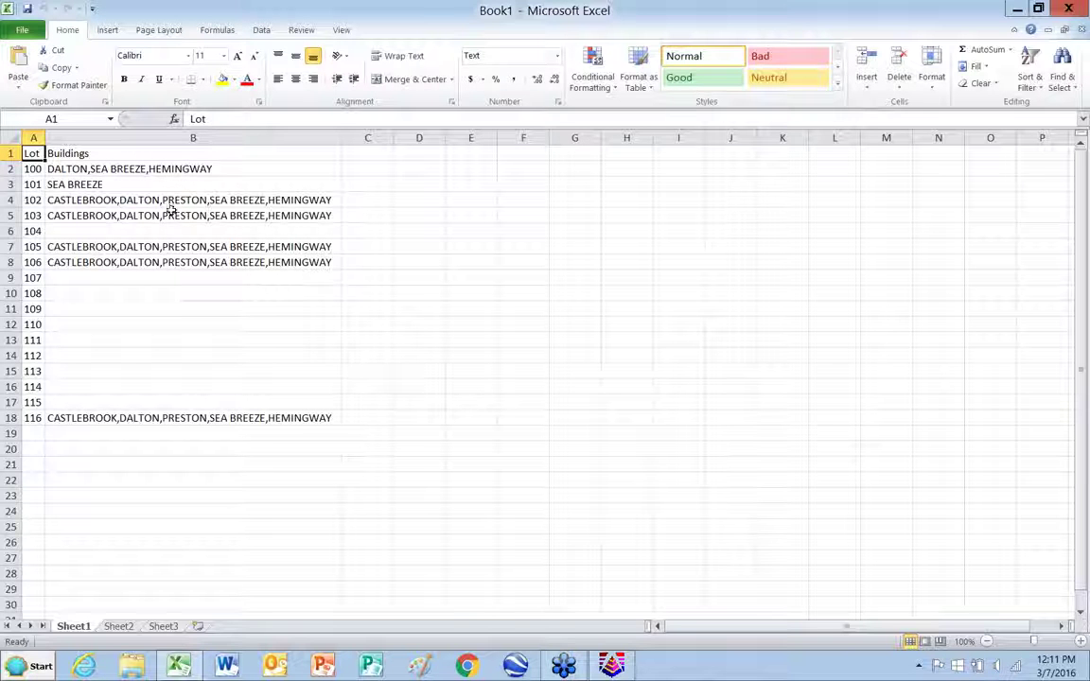
Examine in the exported sheet which house plans fit lots 100, 101, 107, 115 and 116
{"action": "left_click", "coordinate": [34, 171]}
{"action": "left_click", "coordinate": [74, 169]}
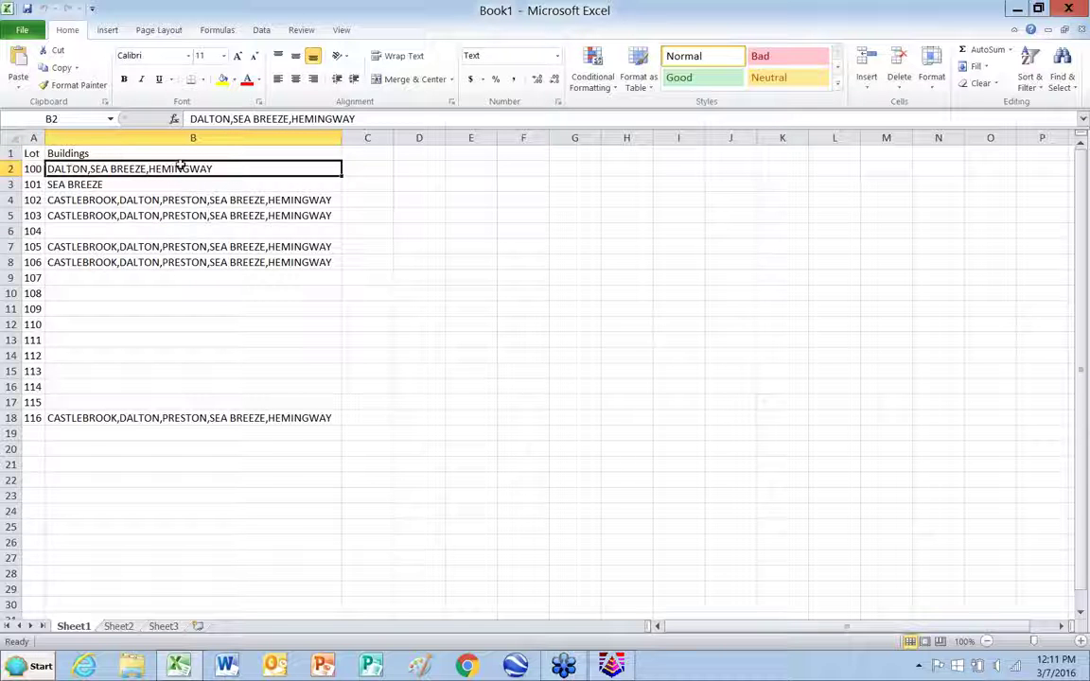
{"action": "left_click", "coordinate": [35, 185]}
{"action": "left_click", "coordinate": [79, 185]}
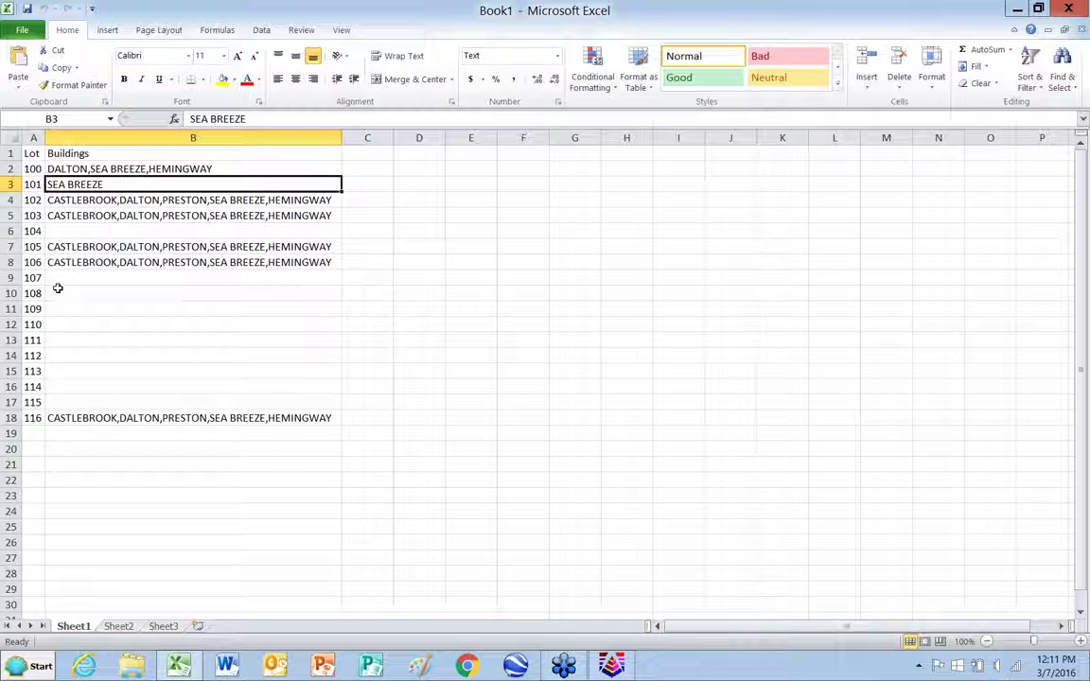
{"action": "left_click", "coordinate": [58, 278]}
{"action": "left_click", "coordinate": [57, 403]}
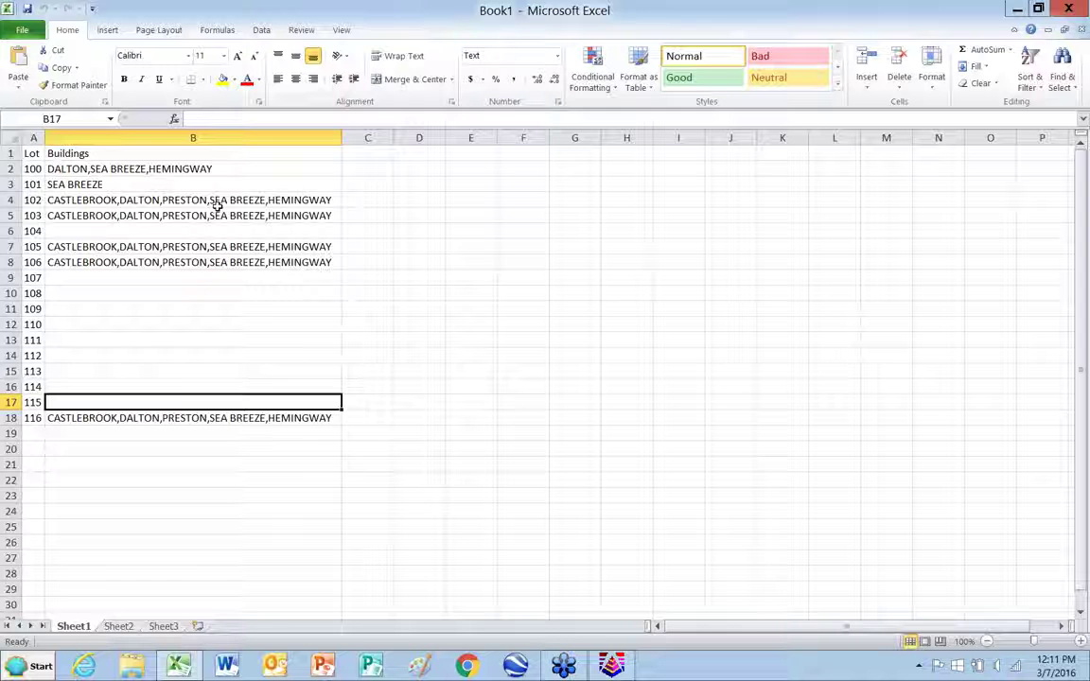
{"action": "left_click", "coordinate": [66, 419]}
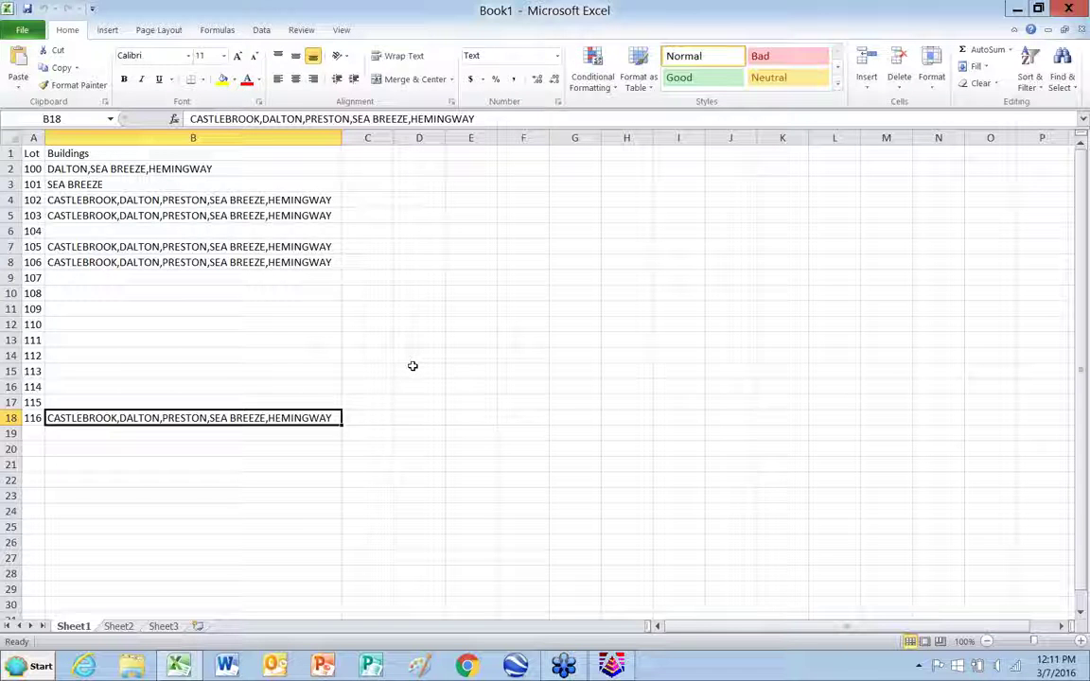
Close the exported Excel workbook without saving and return to the report formatter's report output options
{"action": "left_click", "coordinate": [1067, 9]}
{"action": "left_click", "coordinate": [547, 352]}
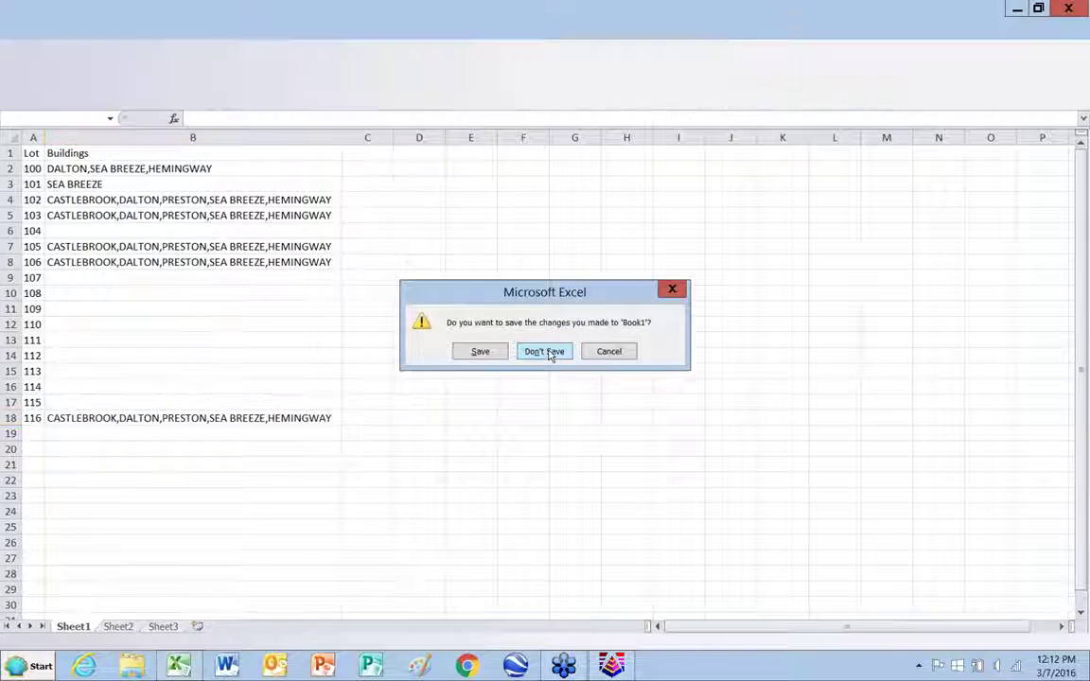
{"action": "left_click", "coordinate": [263, 414]}
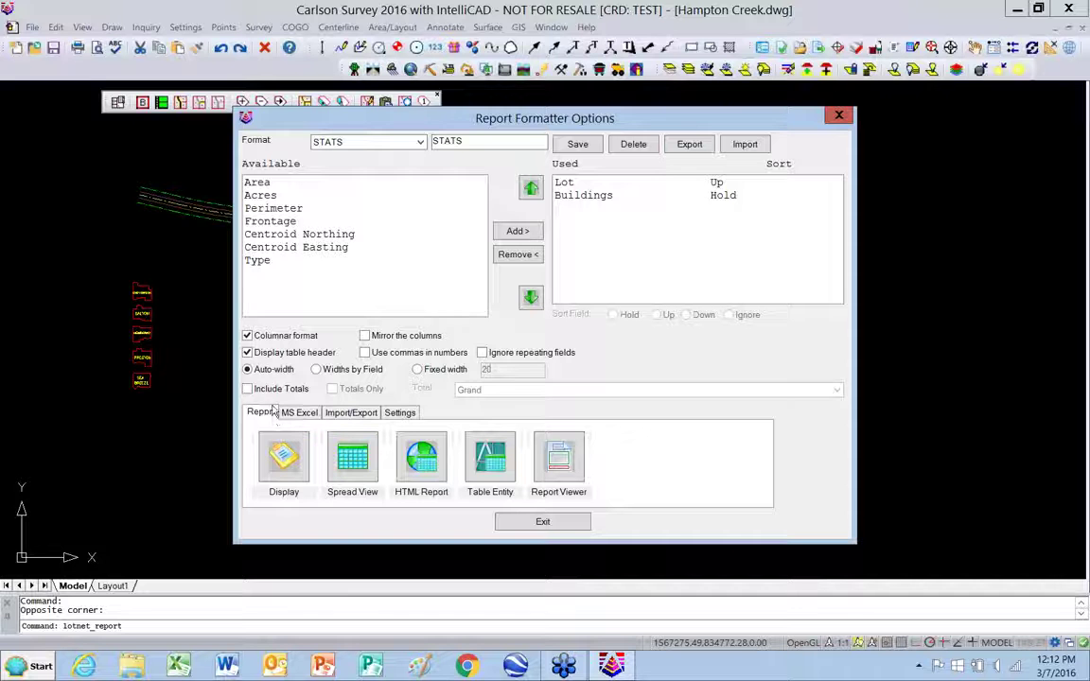
Draw the Lot and Buildings report as a table entity between the house plans and the western lots, keeping the default table options
{"action": "left_click", "coordinate": [490, 459]}
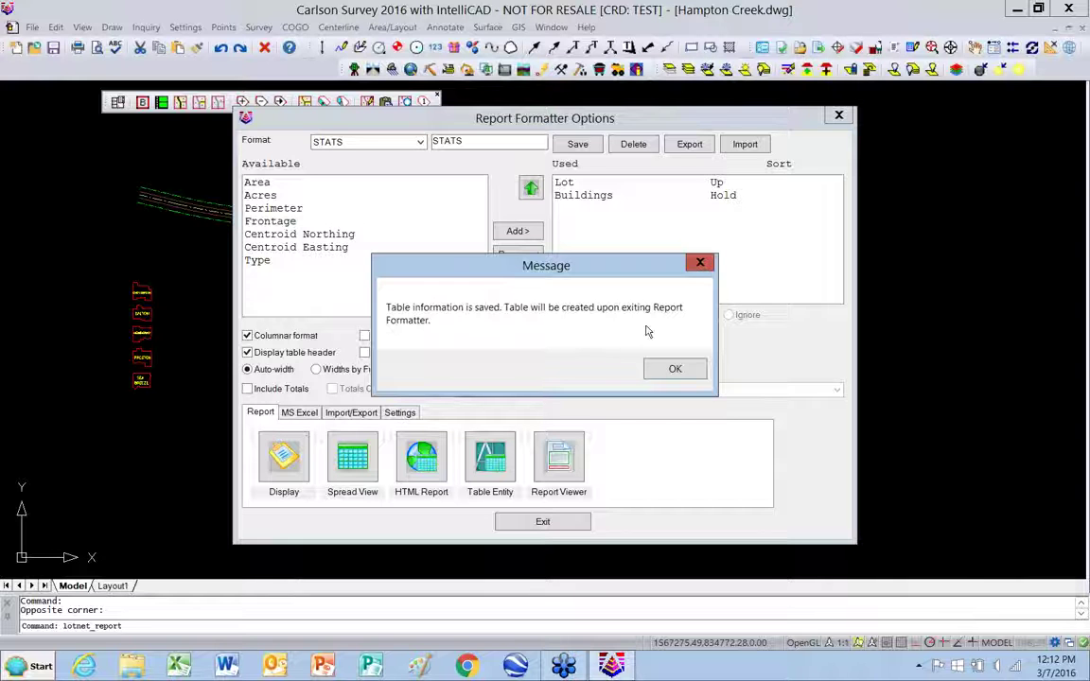
{"action": "left_click", "coordinate": [672, 367]}
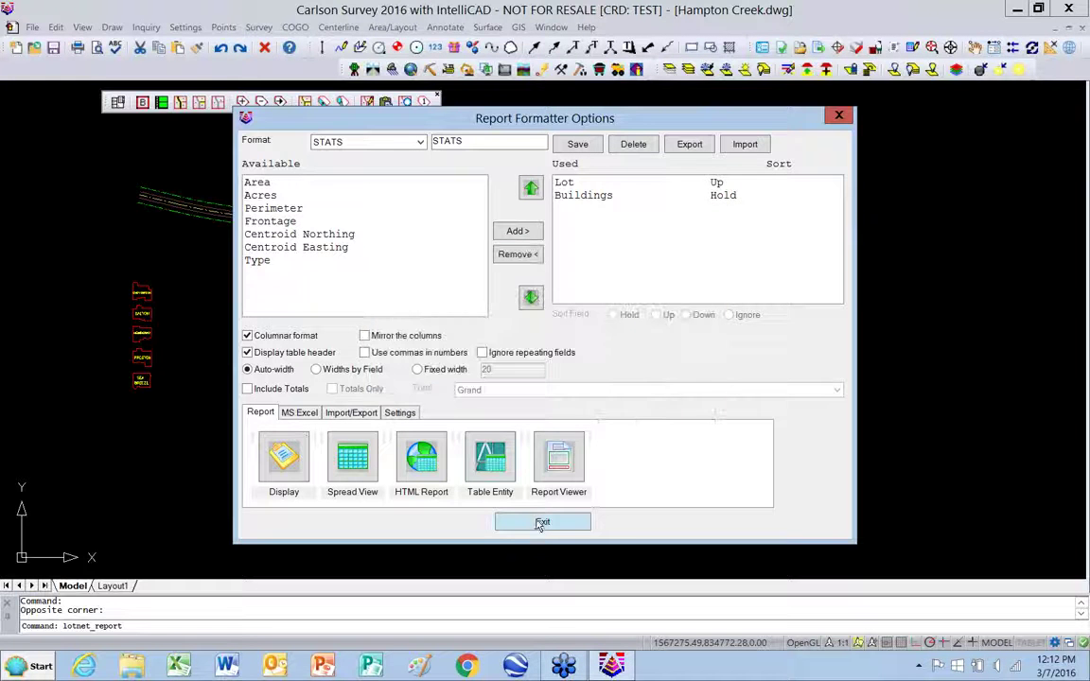
{"action": "left_click", "coordinate": [539, 523]}
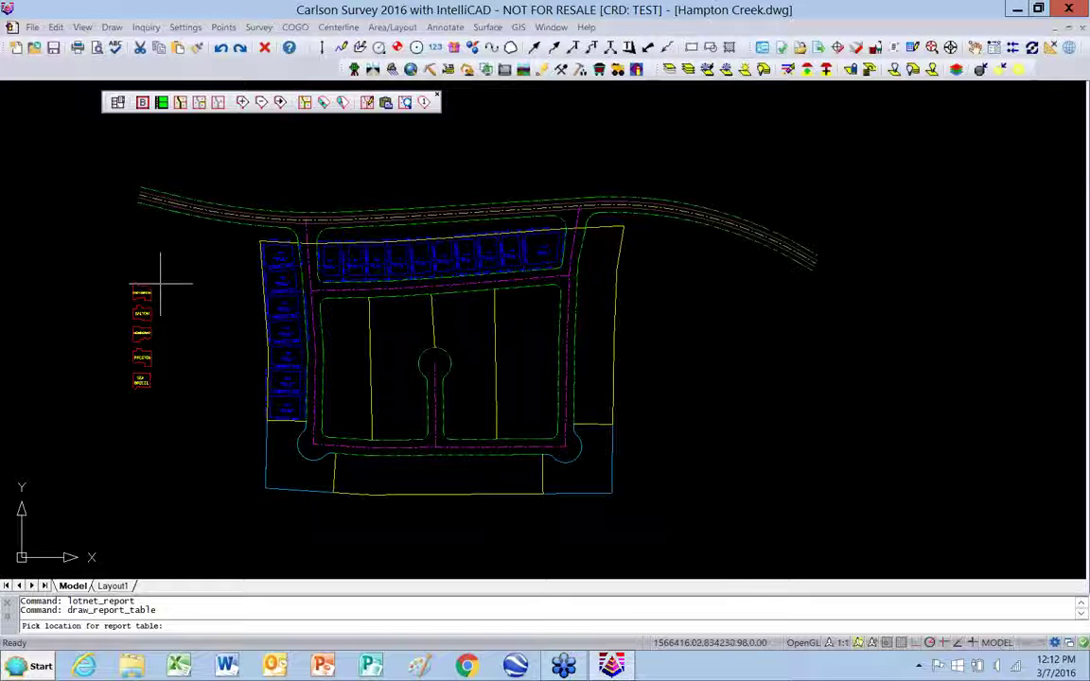
{"action": "left_click", "coordinate": [161, 282]}
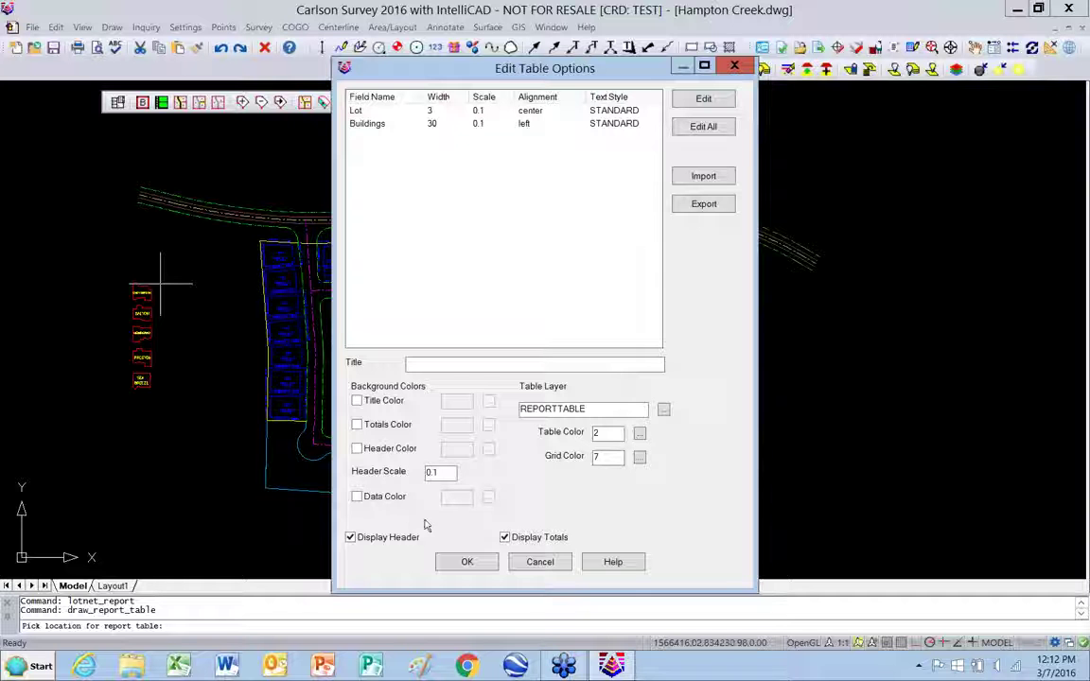
{"action": "left_click", "coordinate": [467, 562]}
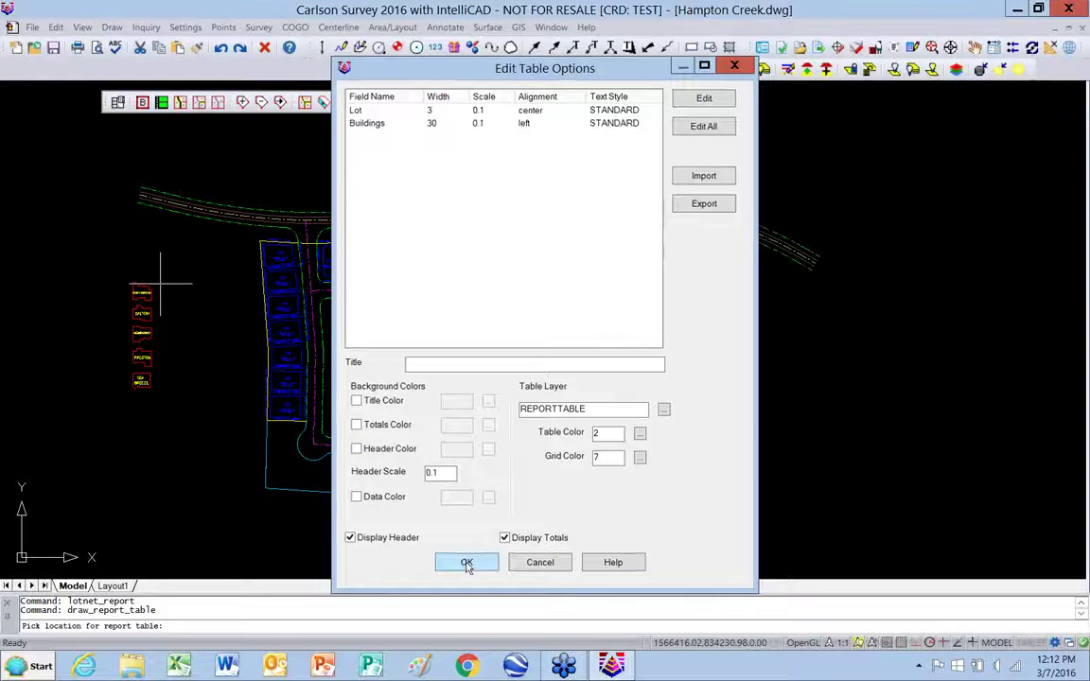
{"action": "scroll", "coordinate": [171, 335], "scroll_direction": "up", "scroll_amount": 4}
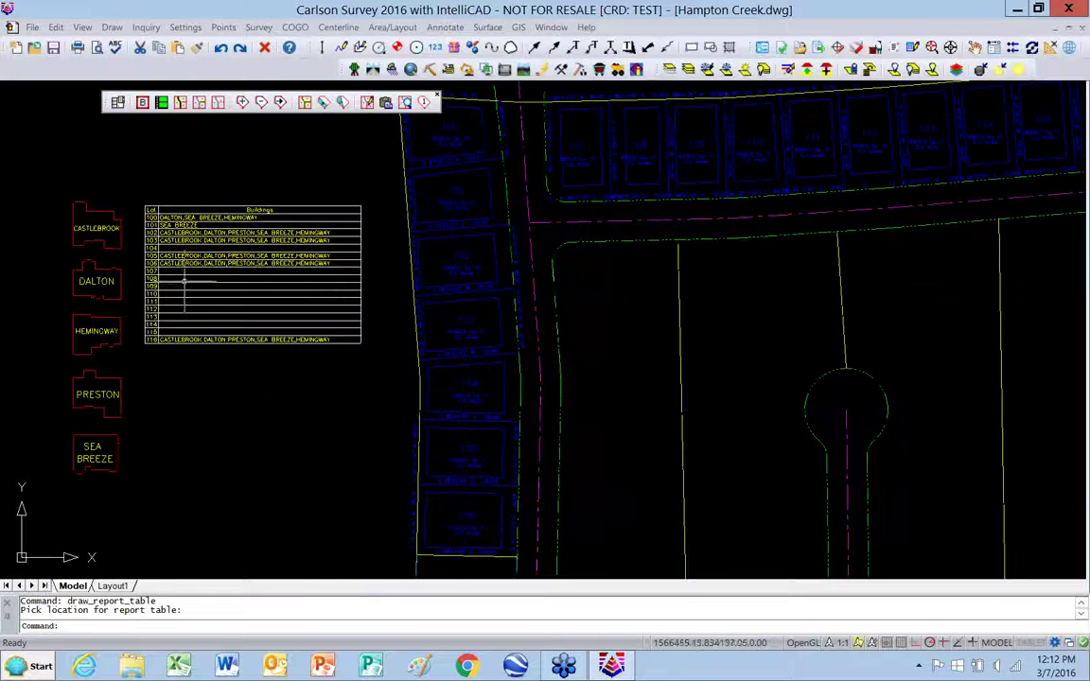
Thaw the house layer in the Hampton Creek drawing
{"action": "type", "text": "la"}
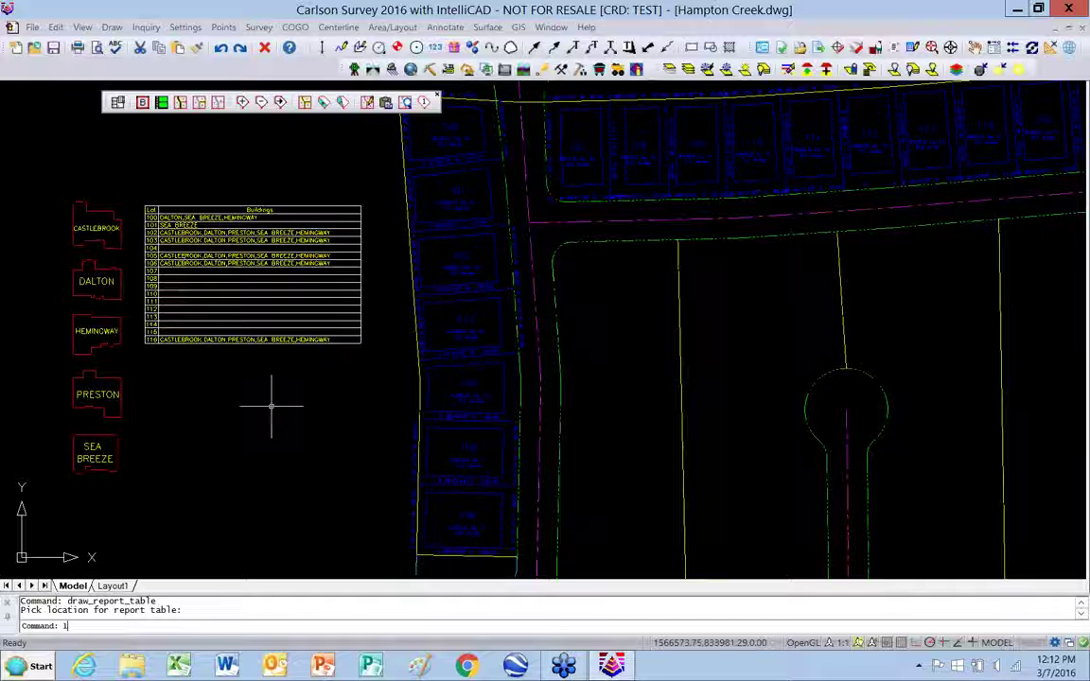
{"action": "key", "text": "Return"}
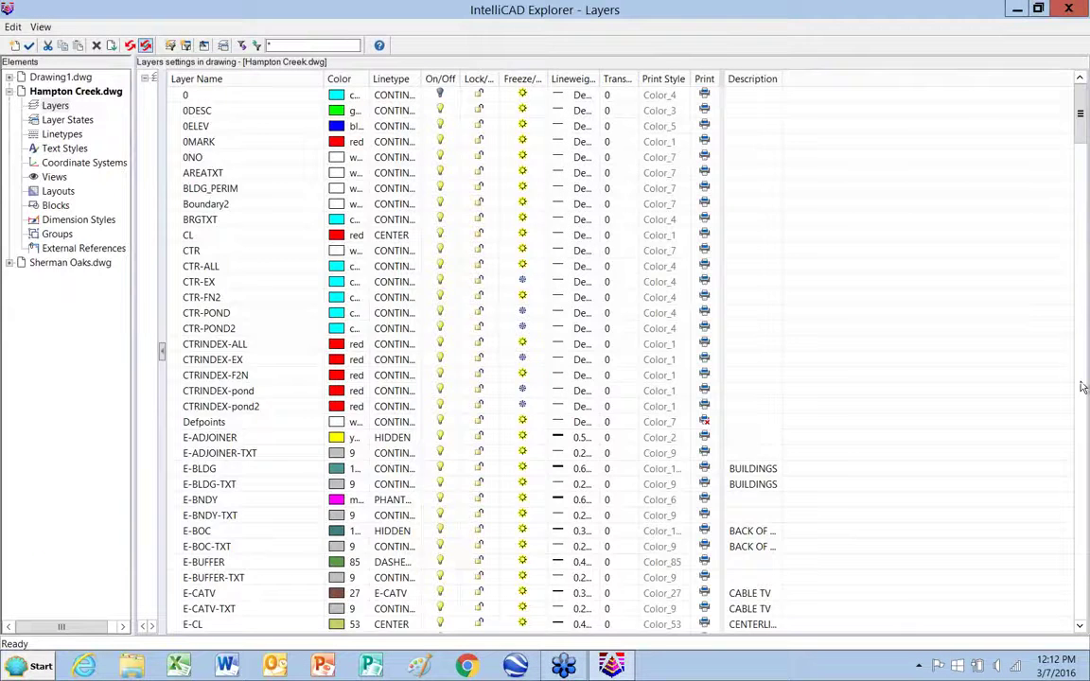
{"action": "left_click", "coordinate": [1084, 387]}
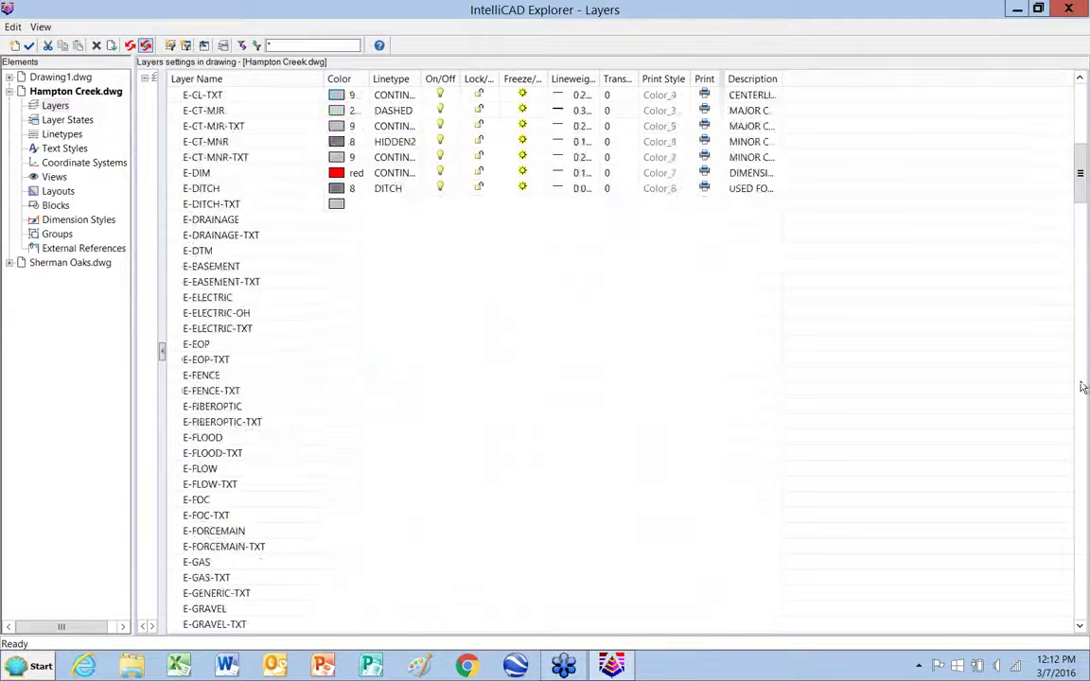
{"action": "left_click", "coordinate": [1084, 387]}
{"action": "left_click", "coordinate": [1084, 387]}
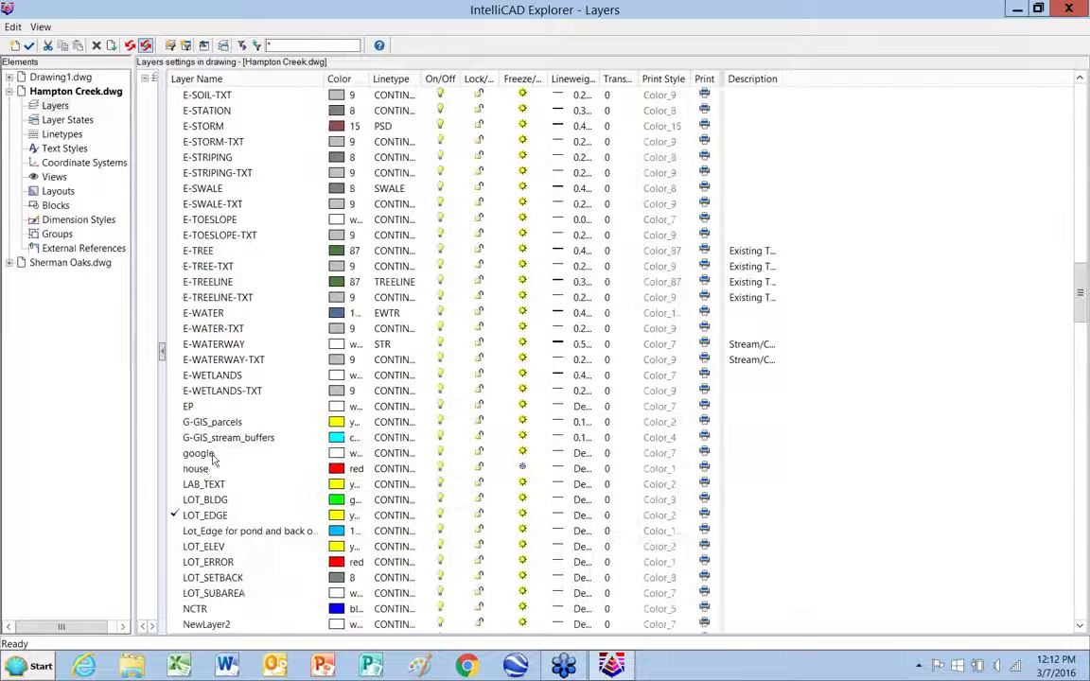
{"action": "left_click", "coordinate": [196, 470]}
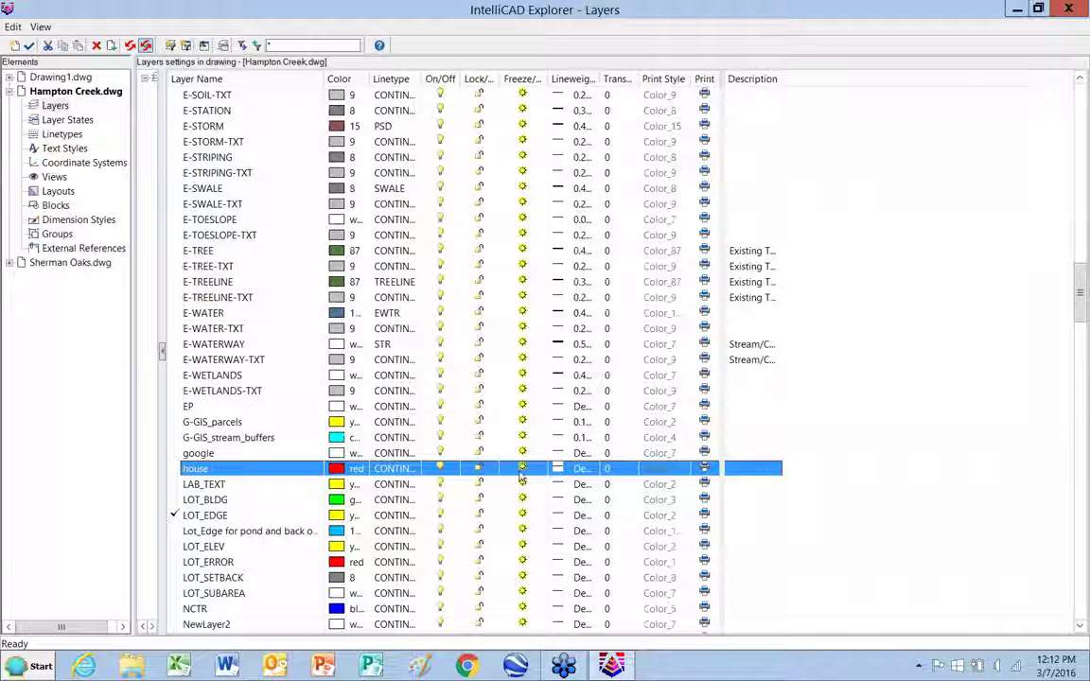
{"action": "left_click", "coordinate": [1067, 10]}
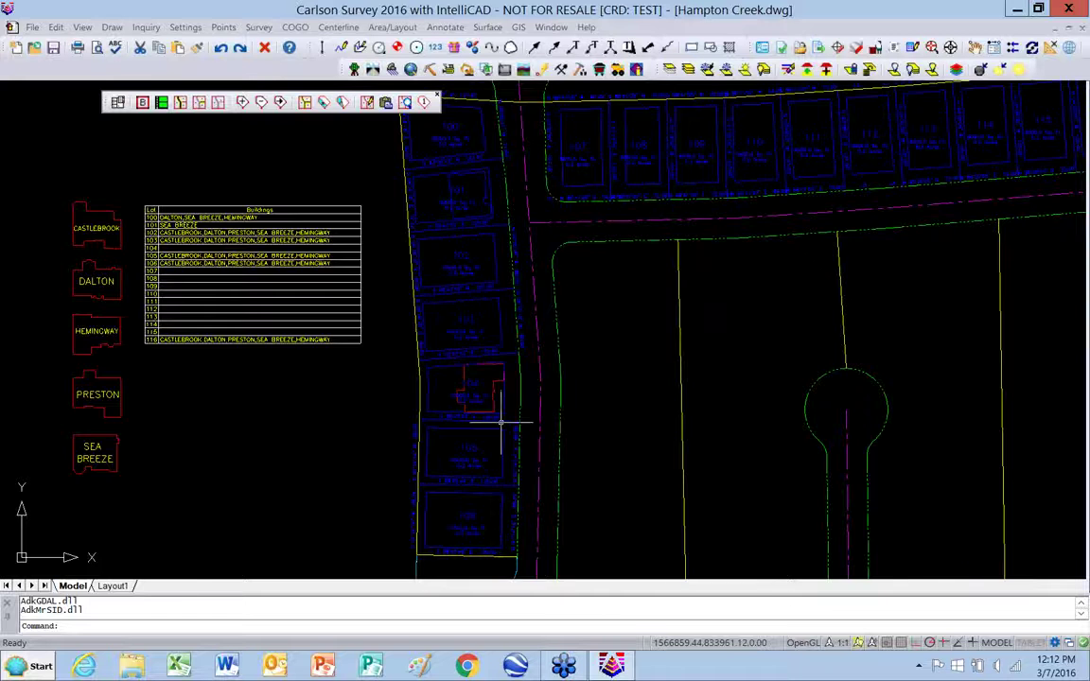
Examine how the house outline on lot 104 sits against its setback lines, and compare with the lot's table entry
{"action": "scroll", "coordinate": [499, 423], "scroll_direction": "up", "scroll_amount": 4}
{"action": "scroll", "coordinate": [483, 387], "scroll_direction": "up", "scroll_amount": 2}
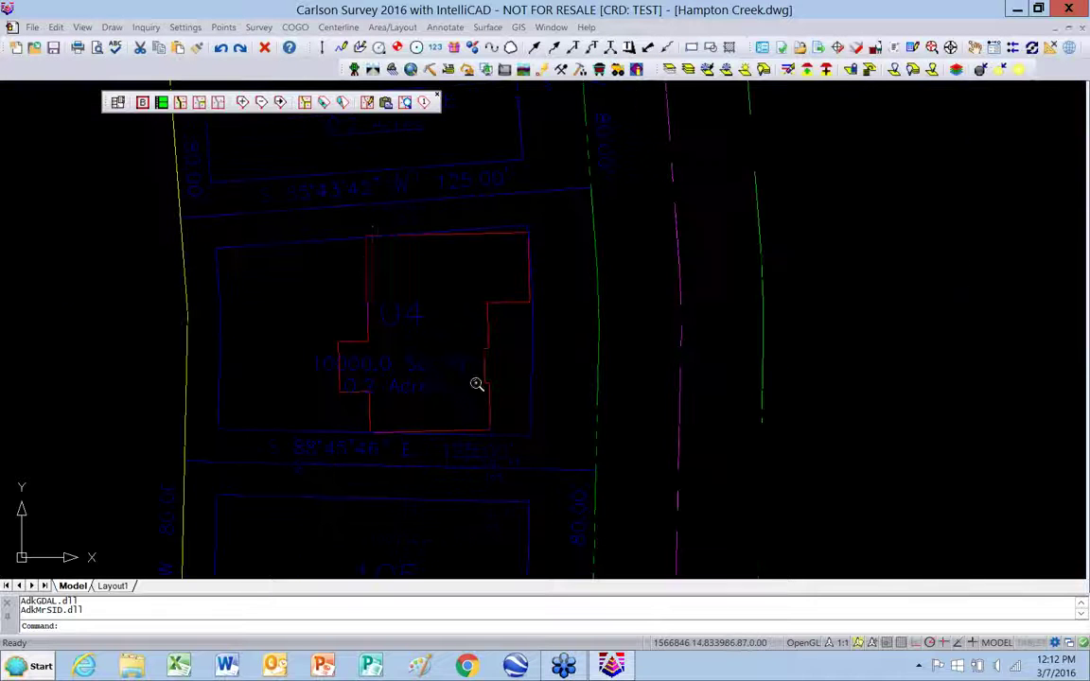
{"action": "scroll", "coordinate": [540, 321], "scroll_direction": "down", "scroll_amount": 4}
{"action": "scroll", "coordinate": [302, 330], "scroll_direction": "down", "scroll_amount": 3}
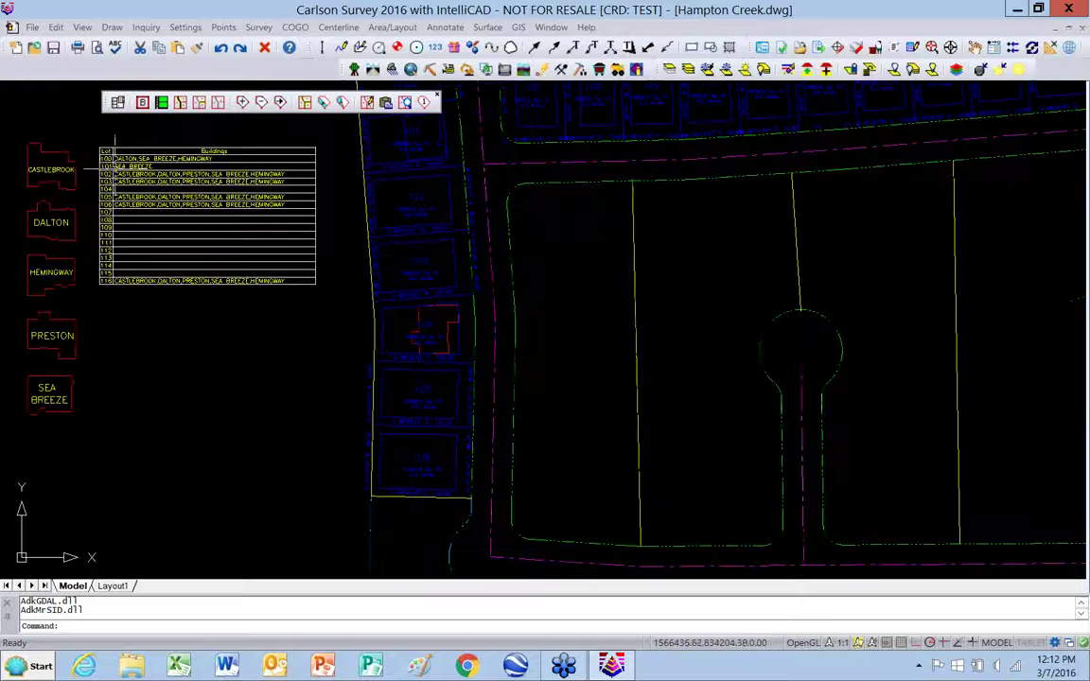
{"action": "scroll", "coordinate": [99, 180], "scroll_direction": "up", "scroll_amount": 3}
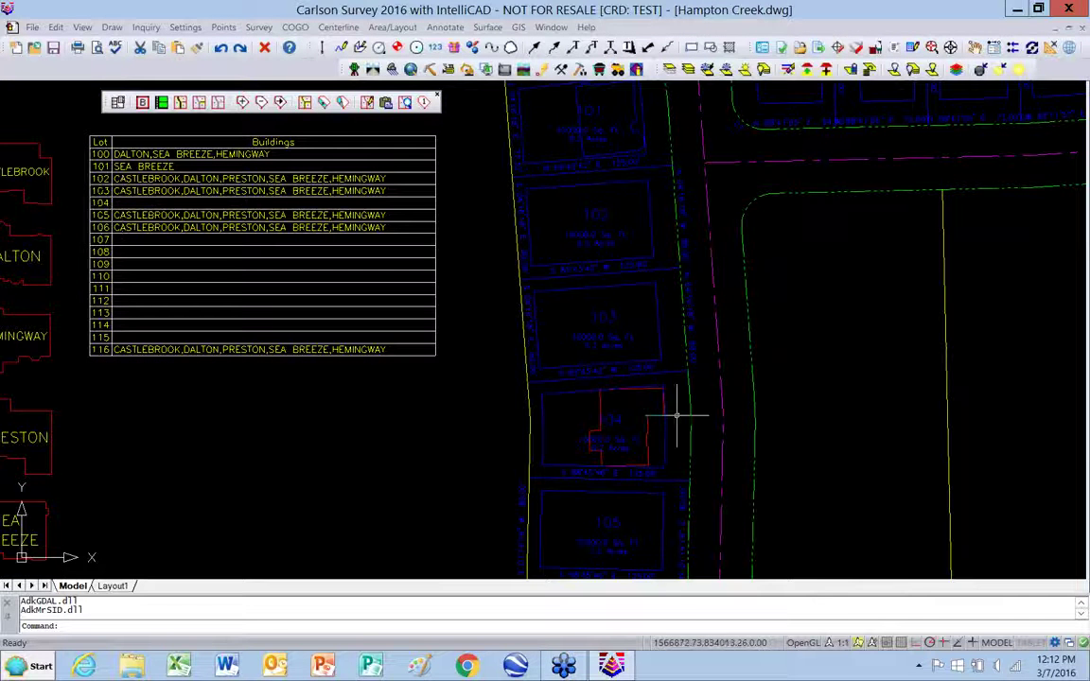
{"action": "scroll", "coordinate": [663, 414], "scroll_direction": "down", "scroll_amount": 2}
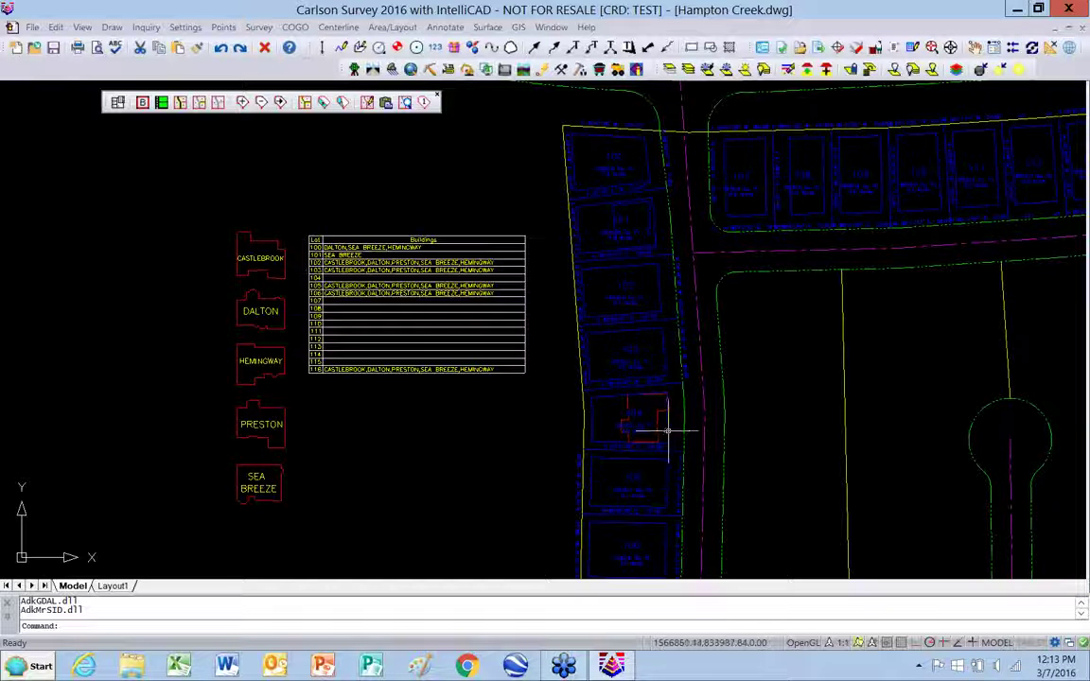
{"action": "scroll", "coordinate": [667, 429], "scroll_direction": "up", "scroll_amount": 6}
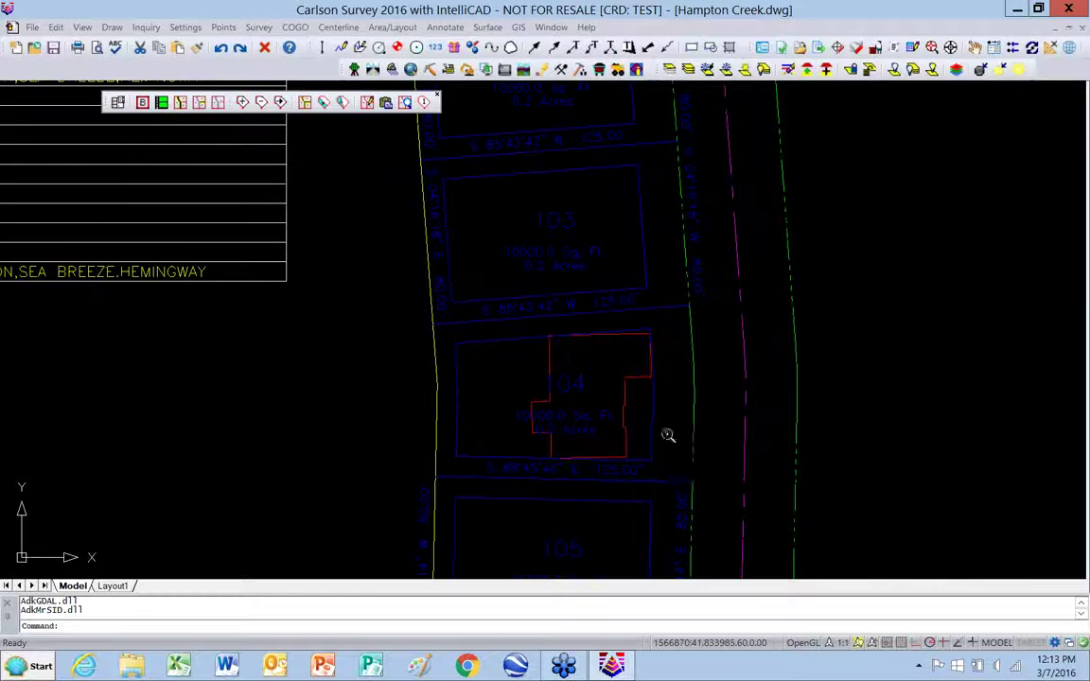
{"action": "scroll", "coordinate": [592, 388], "scroll_direction": "down", "scroll_amount": 5}
{"action": "scroll", "coordinate": [369, 180], "scroll_direction": "up", "scroll_amount": 2}
{"action": "scroll", "coordinate": [369, 180], "scroll_direction": "up", "scroll_amount": 2}
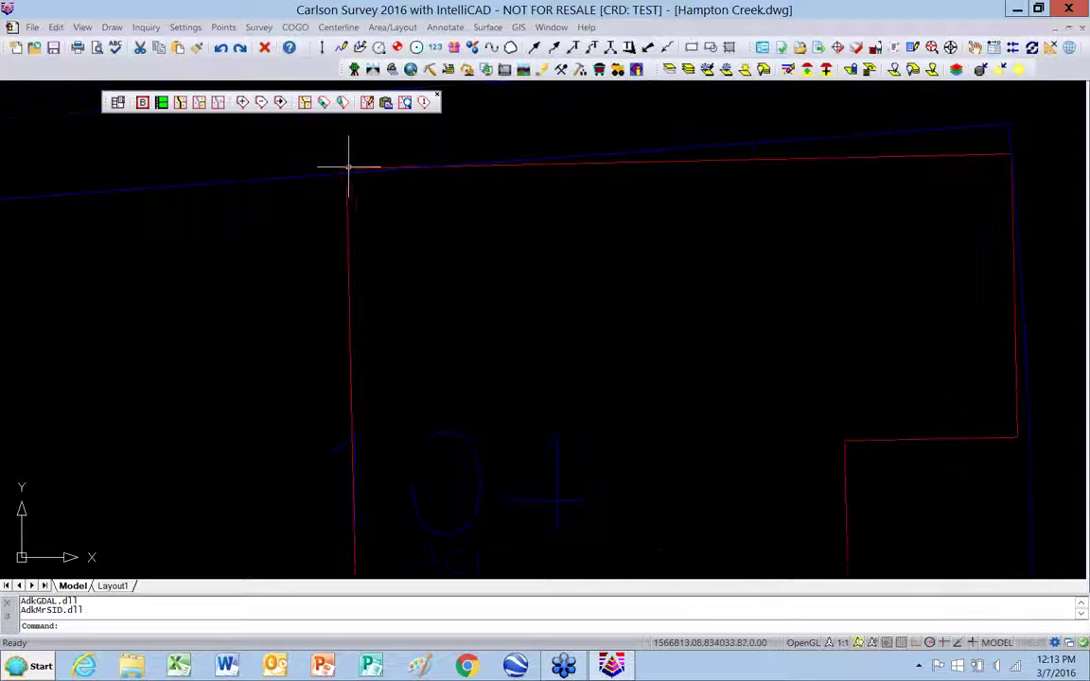
{"action": "scroll", "coordinate": [355, 168], "scroll_direction": "down", "scroll_amount": 3}
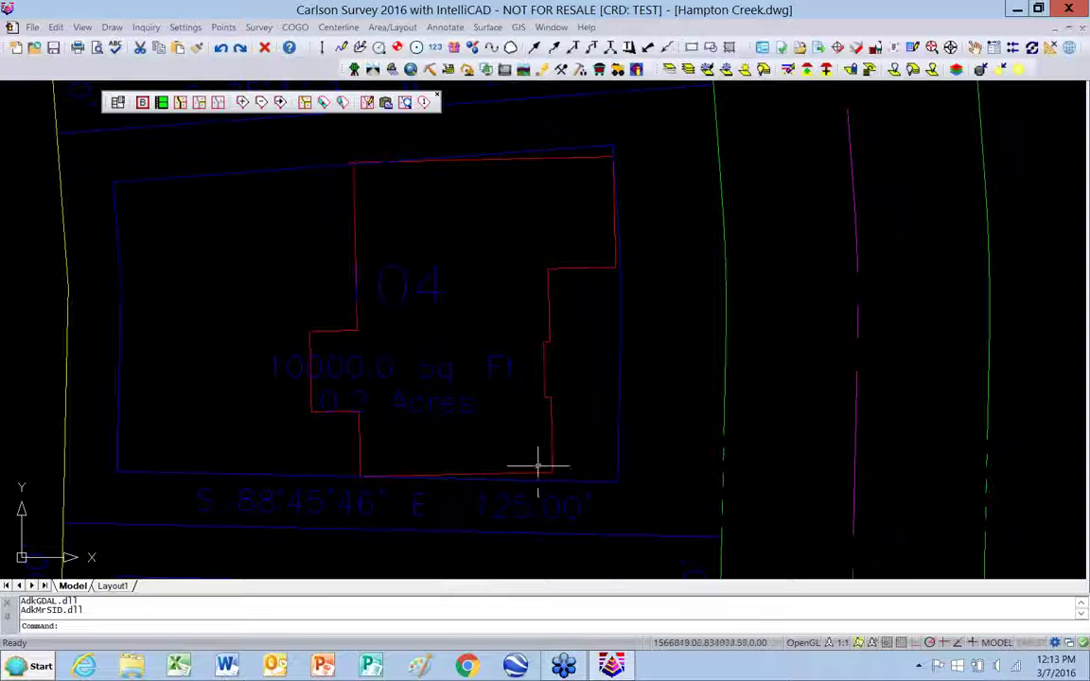
{"action": "scroll", "coordinate": [568, 379], "scroll_direction": "down", "scroll_amount": 5}
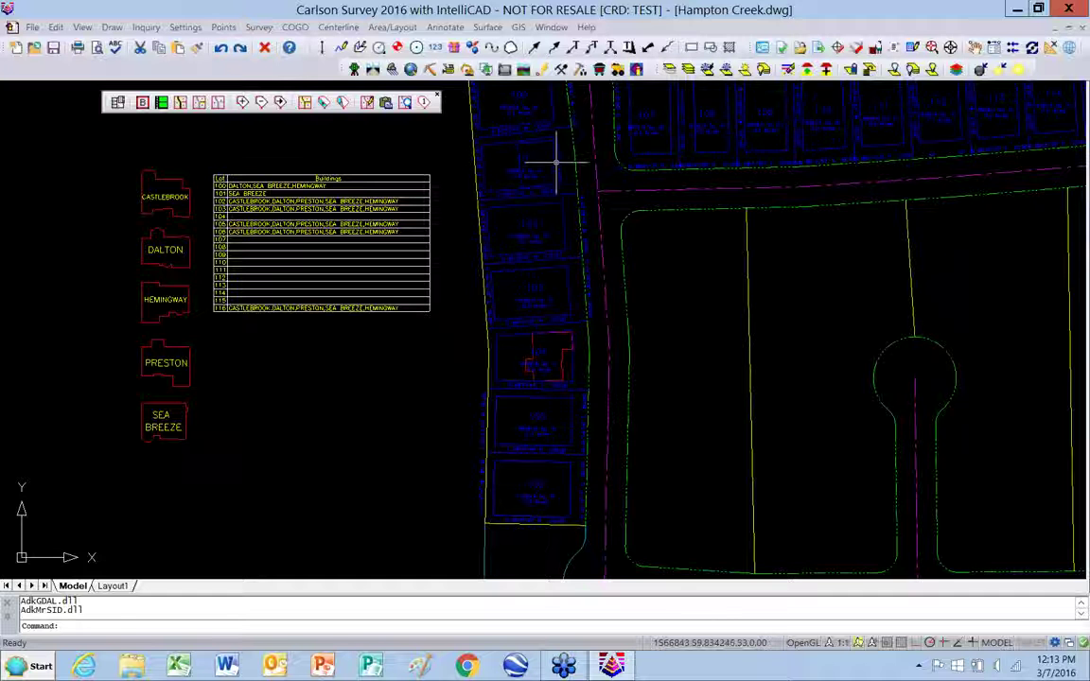
Set the colour of the house outline on lot 101 to green and dock the floating lot network toolbar
{"action": "scroll", "coordinate": [559, 152], "scroll_direction": "up", "scroll_amount": 3}
{"action": "scroll", "coordinate": [673, 188], "scroll_direction": "down", "scroll_amount": 2}
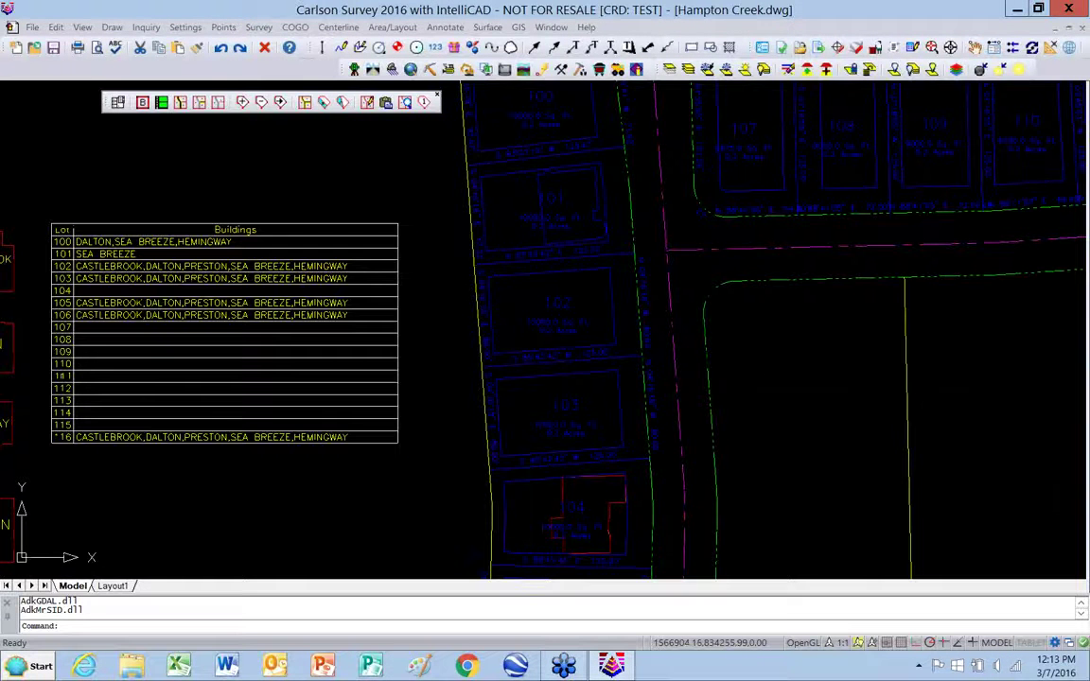
{"action": "left_click", "coordinate": [538, 177]}
{"action": "double_click", "coordinate": [538, 178]}
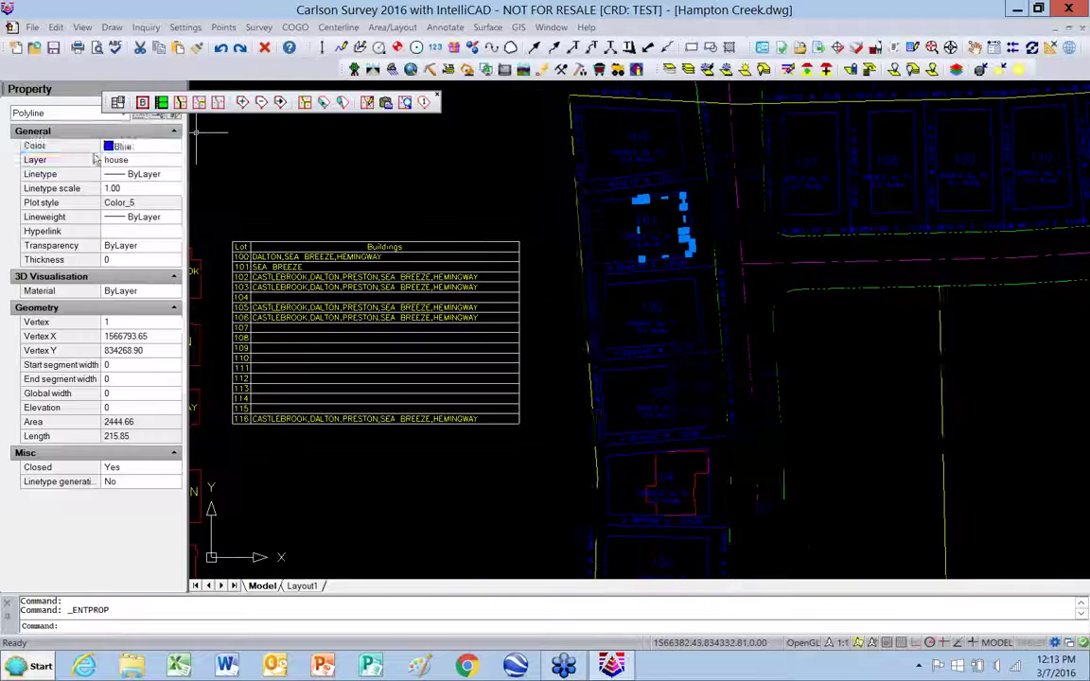
{"action": "left_click", "coordinate": [137, 147]}
{"action": "left_click", "coordinate": [174, 148]}
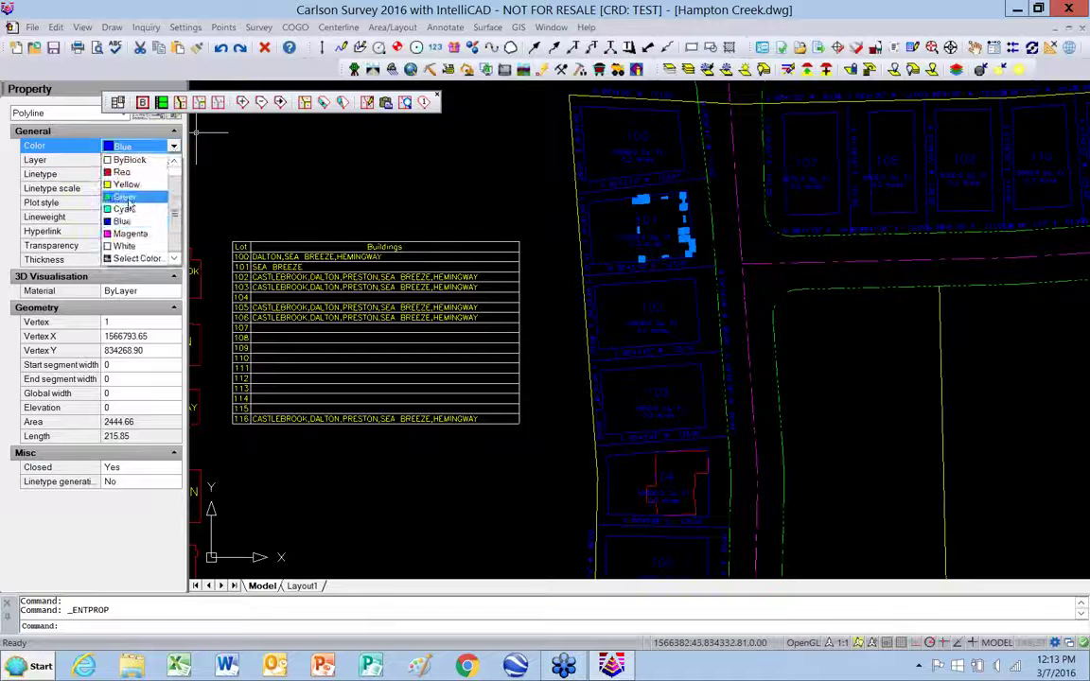
{"action": "left_click", "coordinate": [123, 176]}
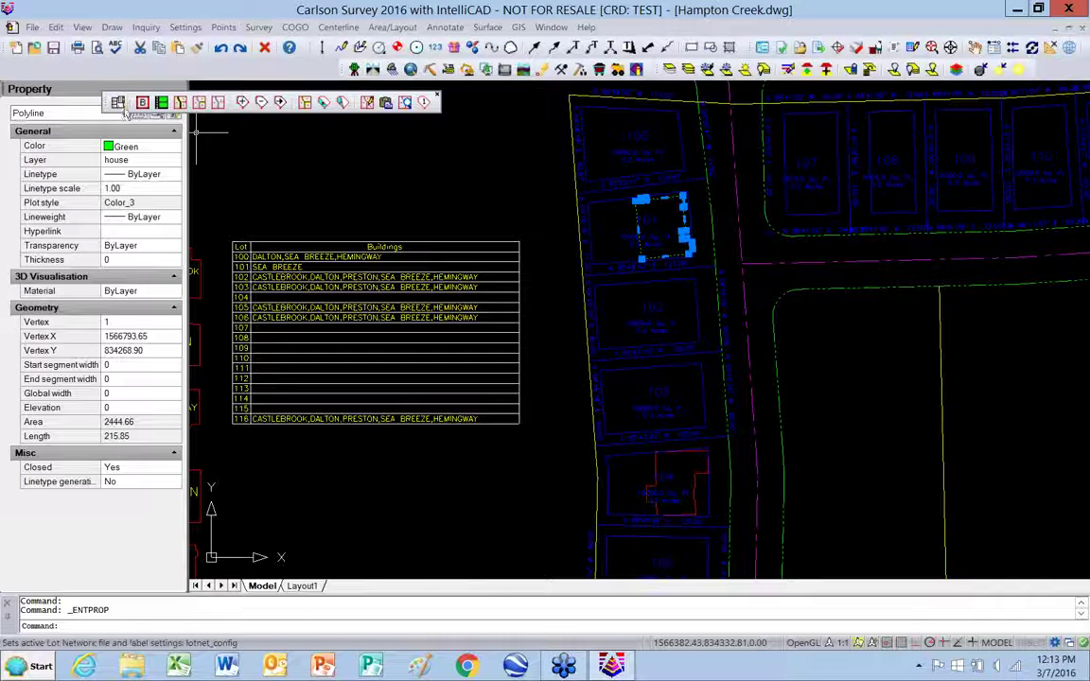
{"action": "left_click_drag", "start_coordinate": [114, 110], "coordinate": [83, 100]}
{"action": "left_click", "coordinate": [179, 92]}
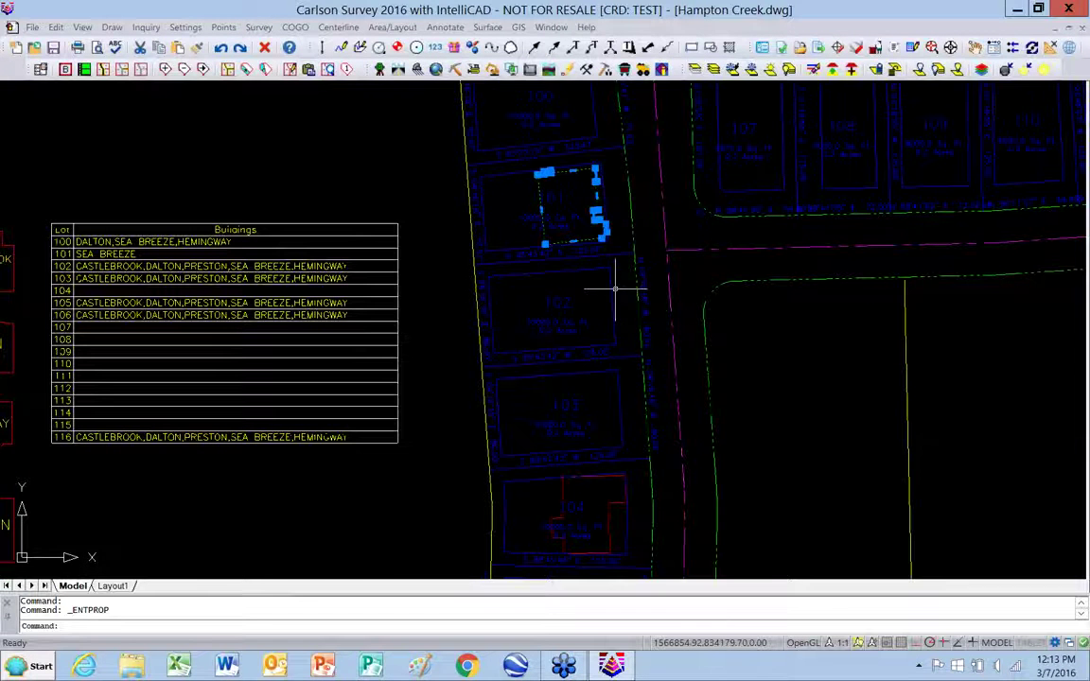
{"action": "key", "text": "Escape"}
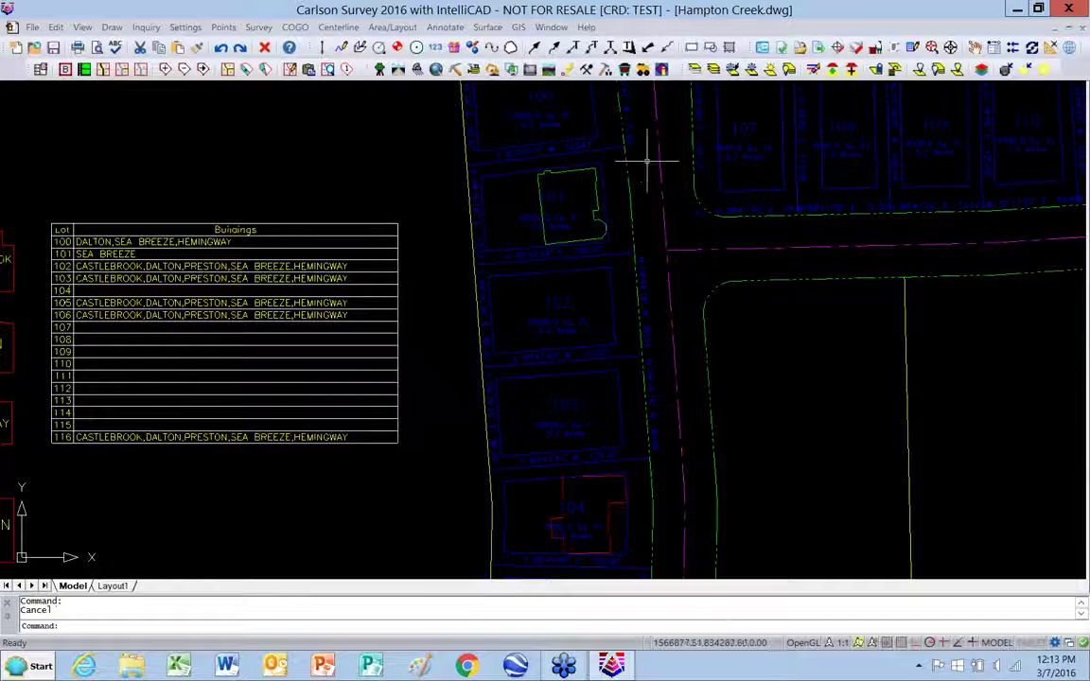
Examine the house outline's fit within lot 101's setback lines and compare it with the plans listed in the table
{"action": "scroll", "coordinate": [640, 154], "scroll_direction": "up", "scroll_amount": 2}
{"action": "scroll", "coordinate": [560, 231], "scroll_direction": "up", "scroll_amount": 2}
{"action": "scroll", "coordinate": [606, 360], "scroll_direction": "up", "scroll_amount": 2}
{"action": "scroll", "coordinate": [656, 417], "scroll_direction": "up", "scroll_amount": 2}
{"action": "scroll", "coordinate": [656, 417], "scroll_direction": "down", "scroll_amount": 2}
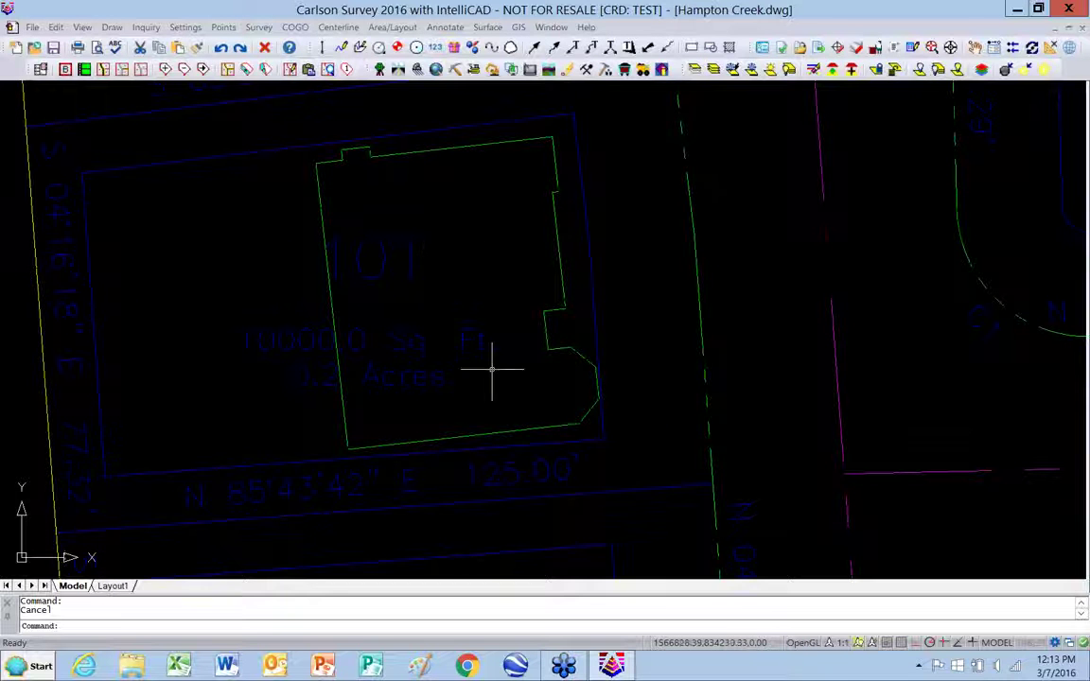
{"action": "scroll", "coordinate": [473, 203], "scroll_direction": "down", "scroll_amount": 2}
{"action": "scroll", "coordinate": [464, 191], "scroll_direction": "down", "scroll_amount": 1}
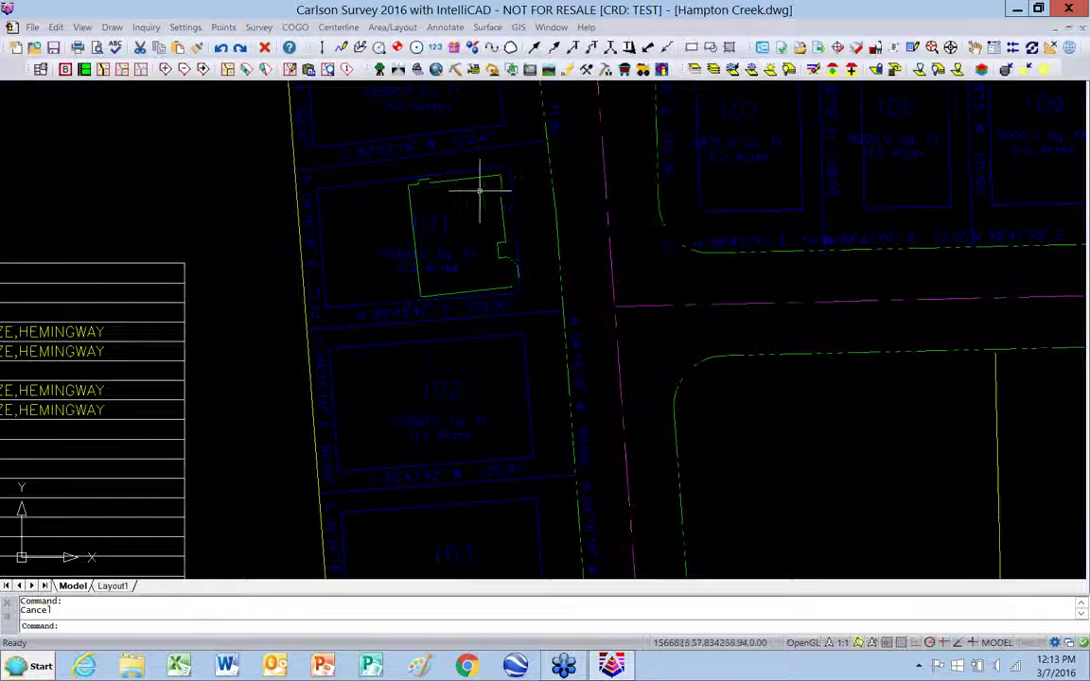
{"action": "scroll", "coordinate": [490, 198], "scroll_direction": "down", "scroll_amount": 2}
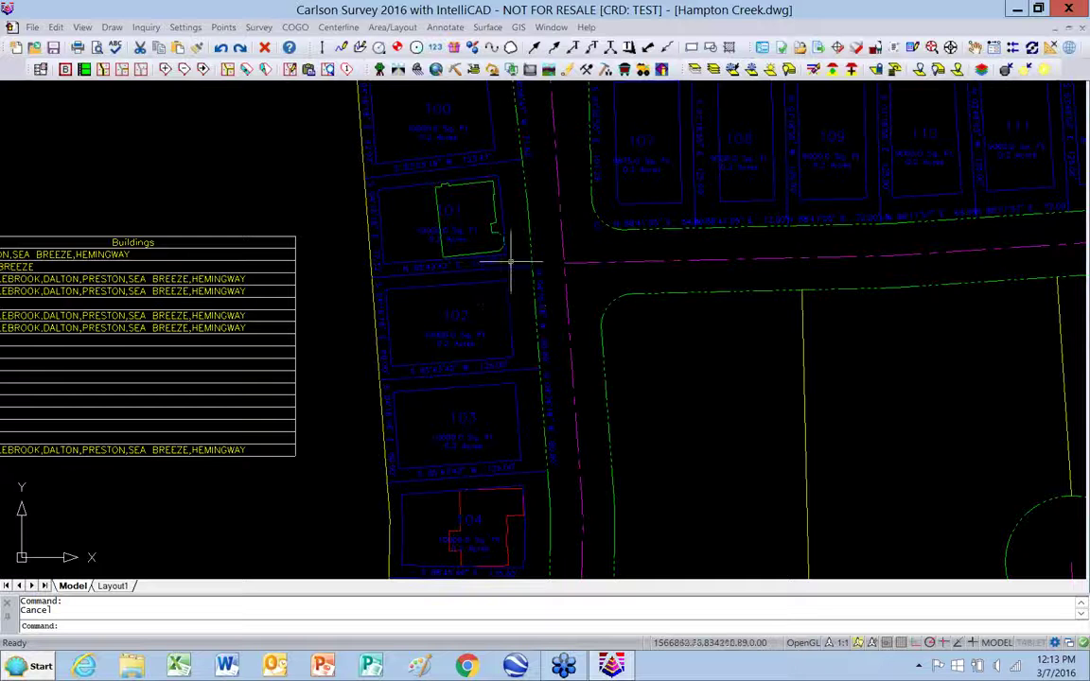
{"action": "scroll", "coordinate": [762, 251], "scroll_direction": "down", "scroll_amount": 2}
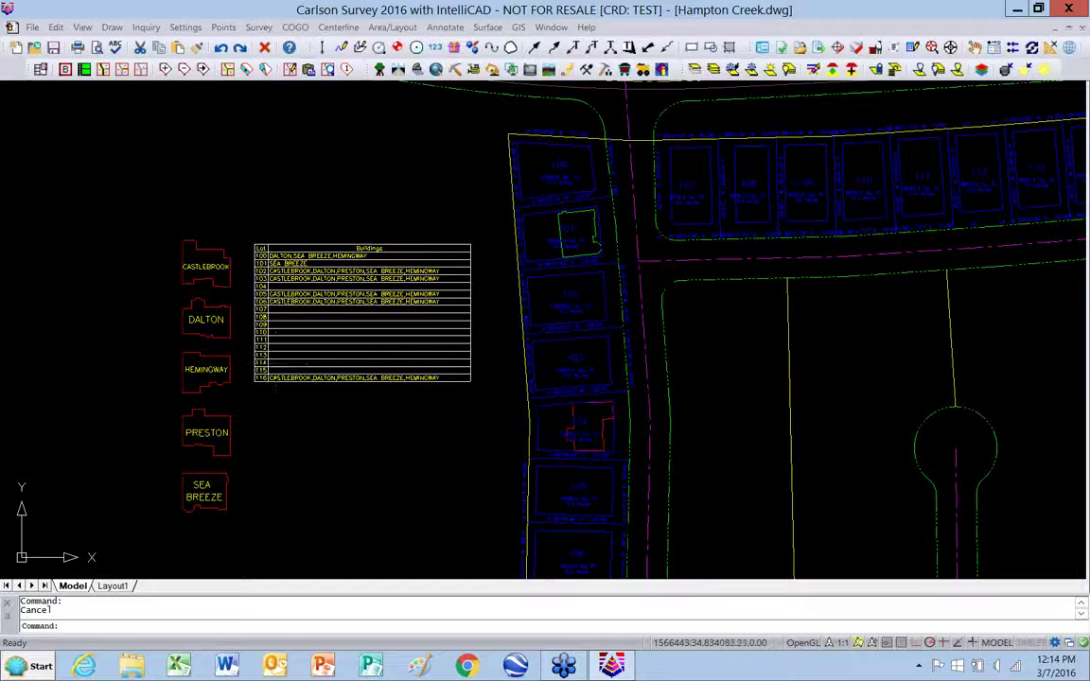
{"action": "scroll", "coordinate": [270, 360], "scroll_direction": "up", "scroll_amount": 2}
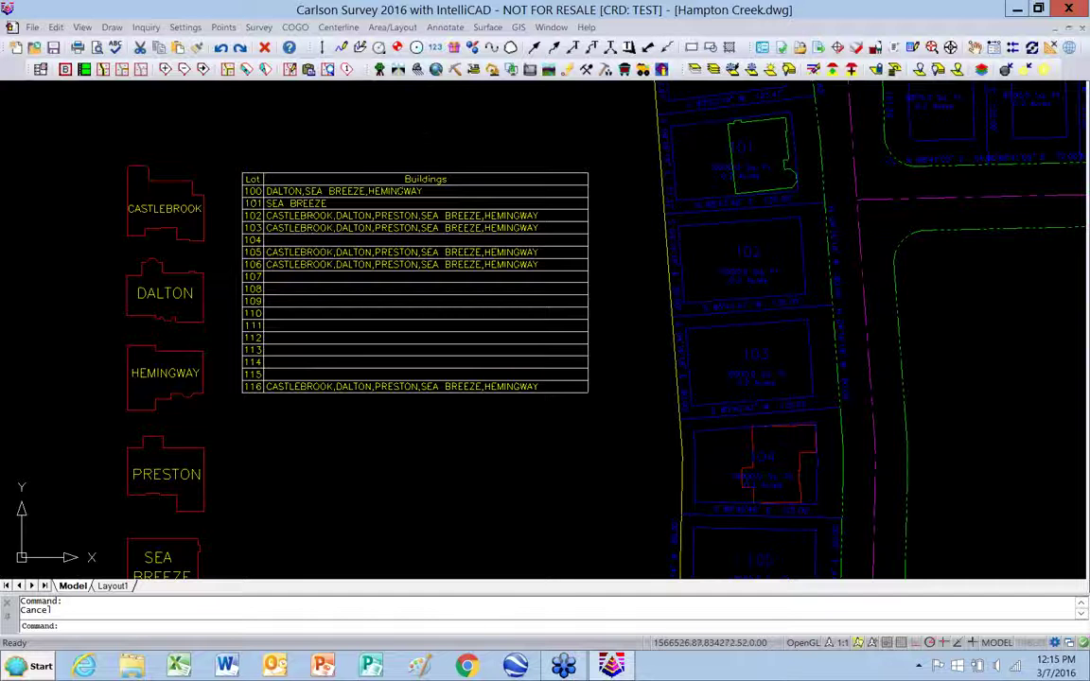
Review the lot network's building placement settings and building pad list without changing them, and save the Hampton Creek drawing
{"action": "scroll", "coordinate": [384, 119], "scroll_direction": "down", "scroll_amount": 2}
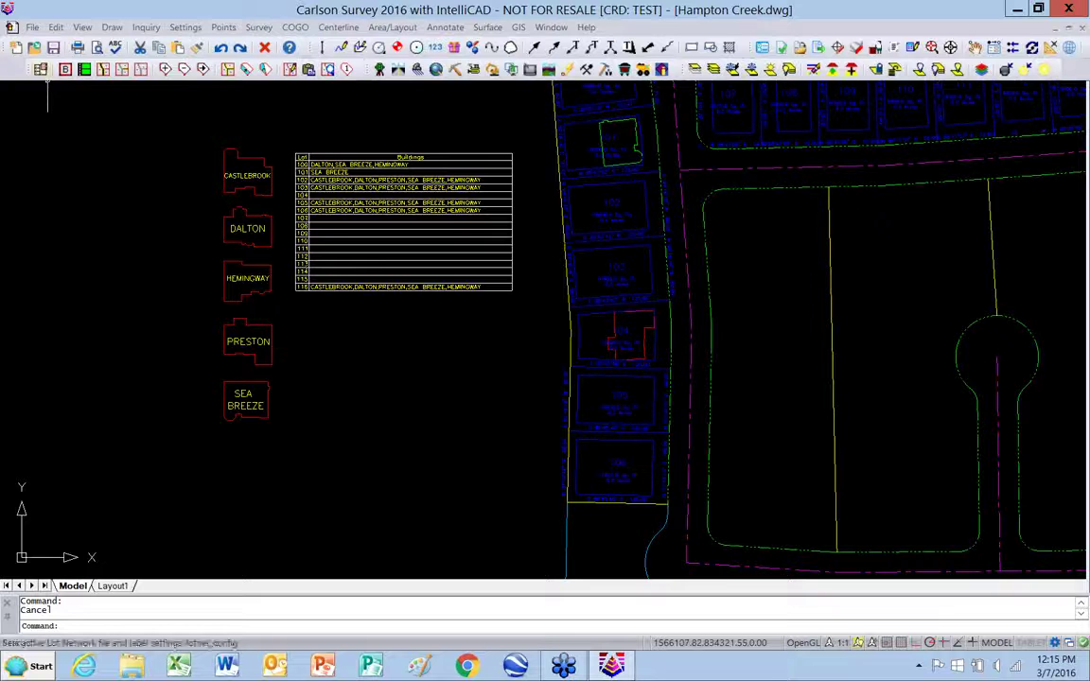
{"action": "left_click", "coordinate": [41, 69]}
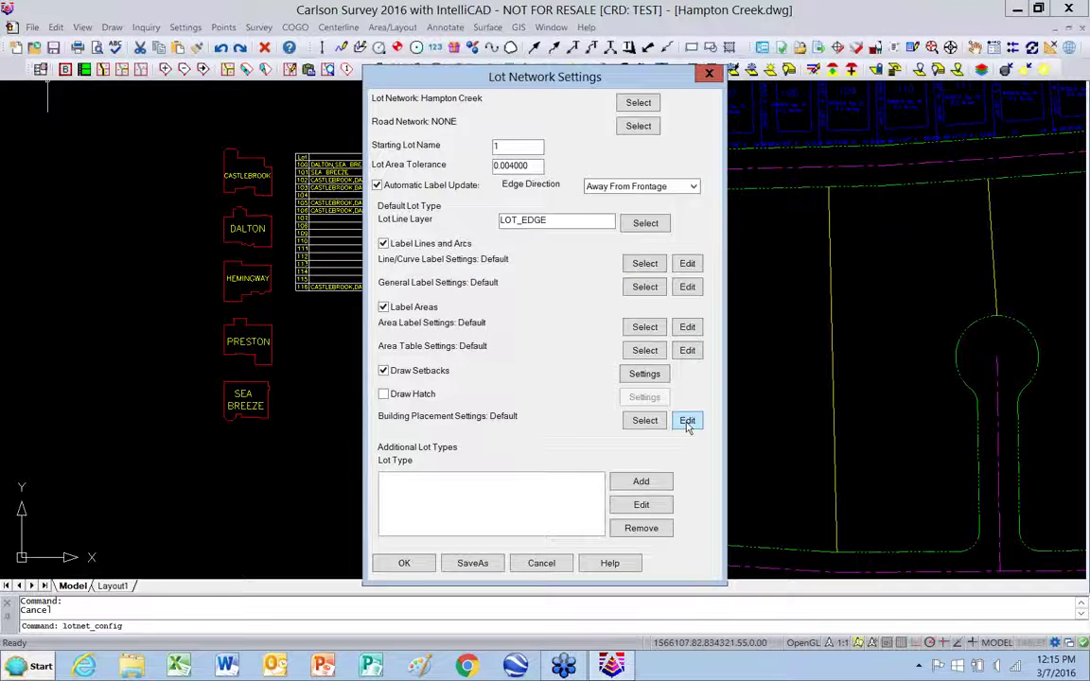
{"action": "left_click", "coordinate": [687, 421]}
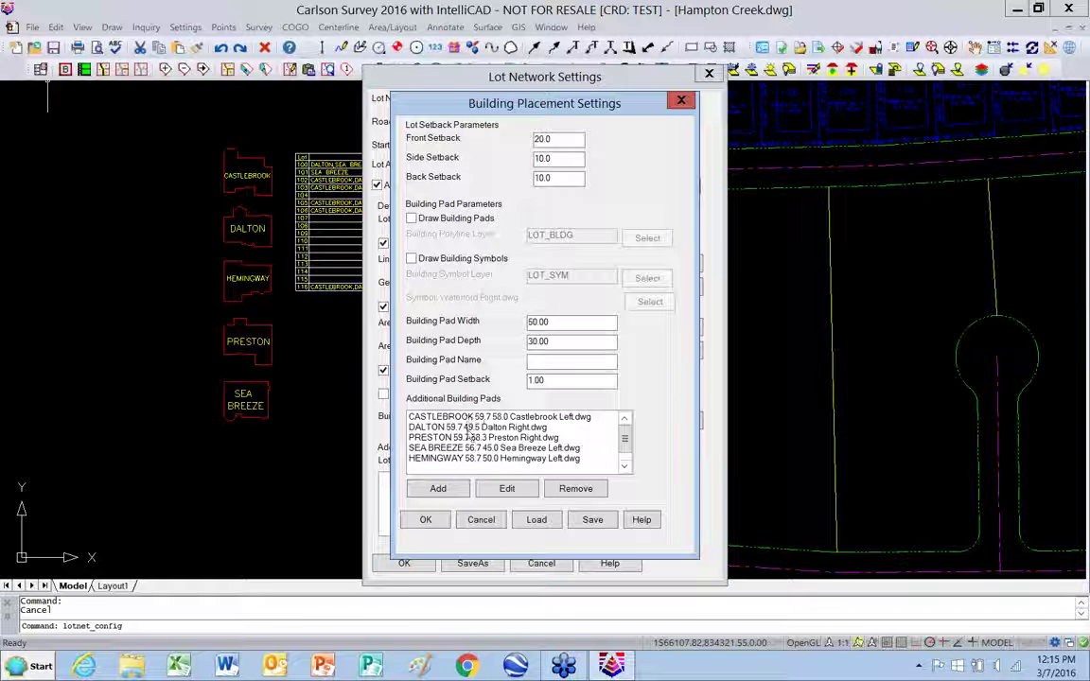
{"action": "left_click", "coordinate": [483, 519]}
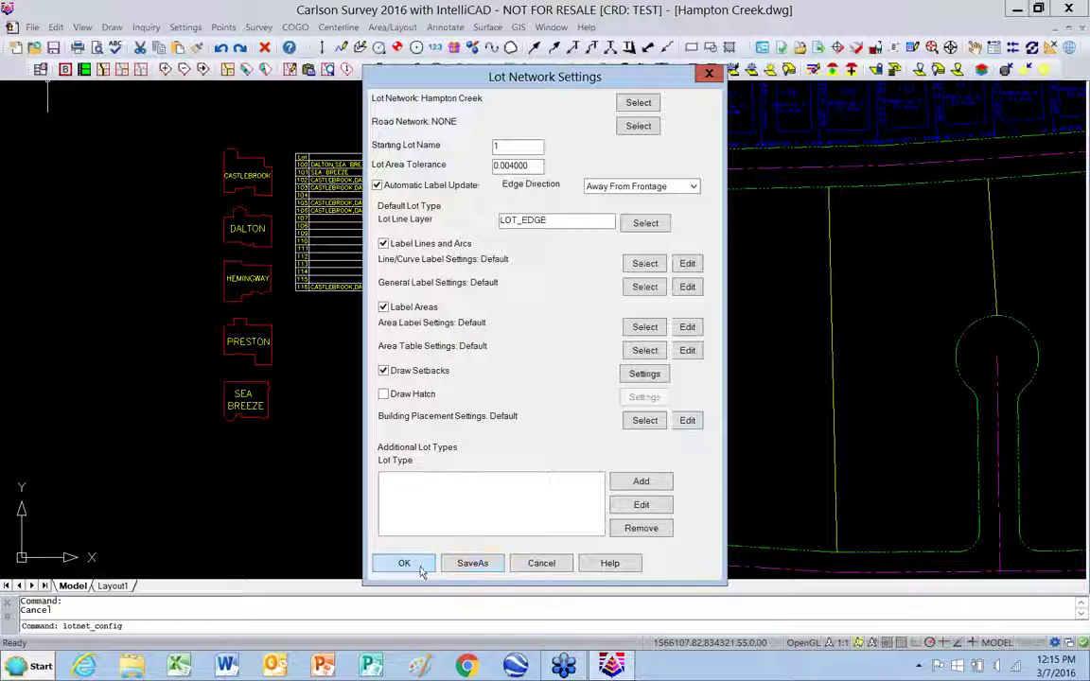
{"action": "left_click", "coordinate": [539, 564]}
{"action": "left_click", "coordinate": [54, 47]}
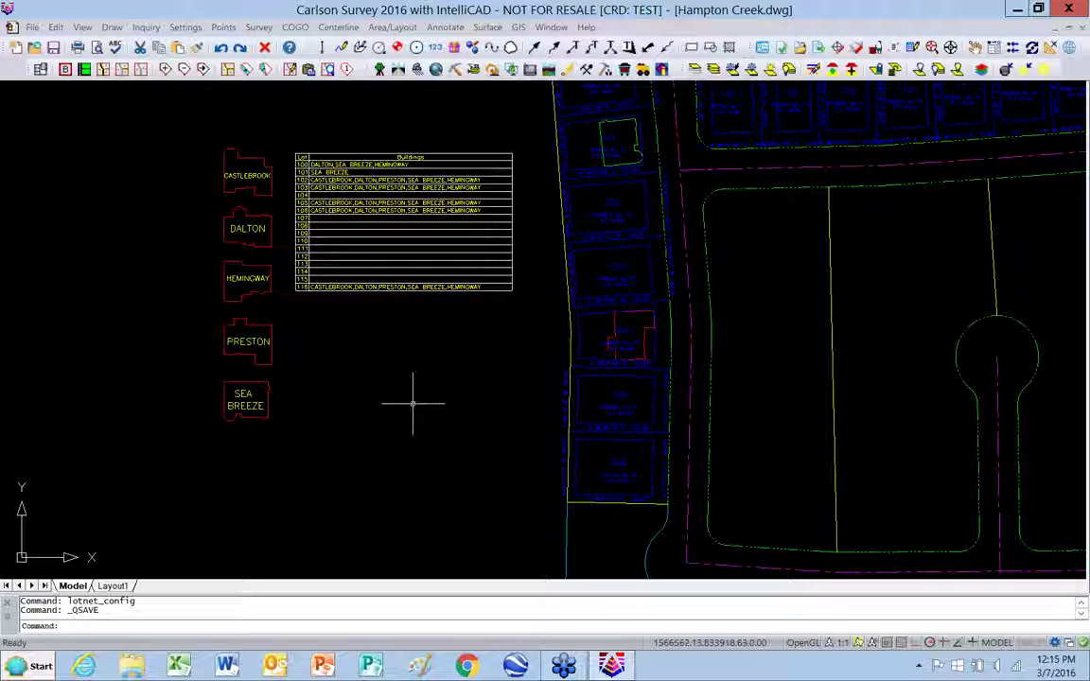
Switch to the Sherman Oaks drawing and examine up close a circled spot where a lot line meets the right-of-way
{"action": "scroll", "coordinate": [416, 401], "scroll_direction": "down", "scroll_amount": 3}
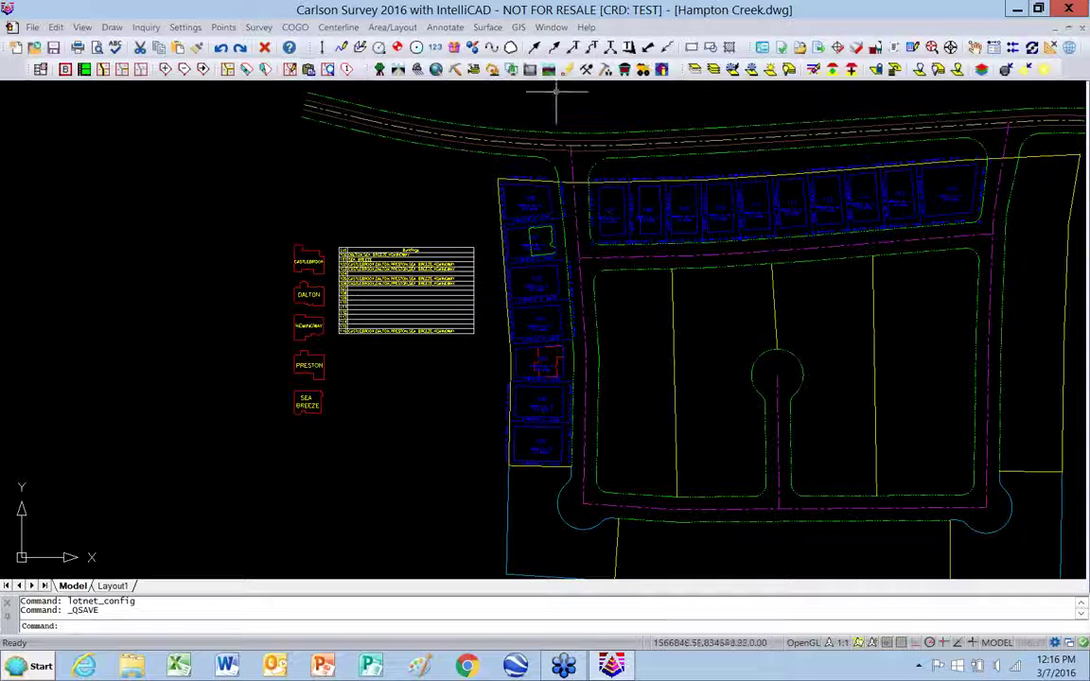
{"action": "left_click", "coordinate": [551, 26]}
{"action": "left_click", "coordinate": [581, 185]}
{"action": "scroll", "coordinate": [261, 357], "scroll_direction": "up", "scroll_amount": 10}
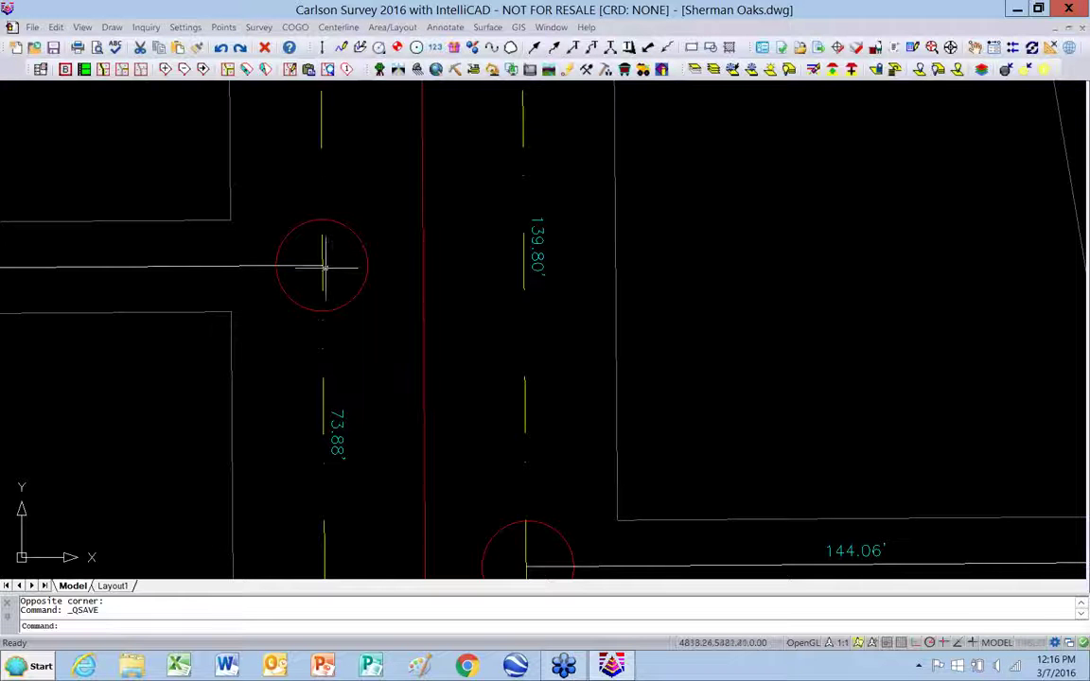
{"action": "left_click", "coordinate": [402, 33]}
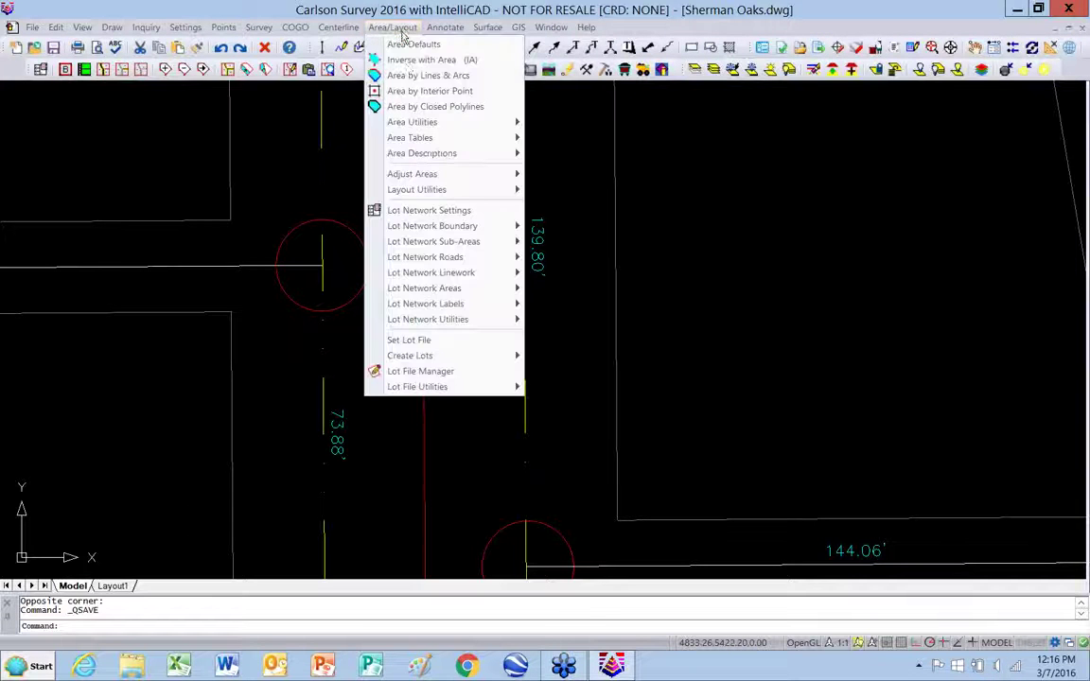
{"action": "mouse_move", "coordinate": [444, 192]}
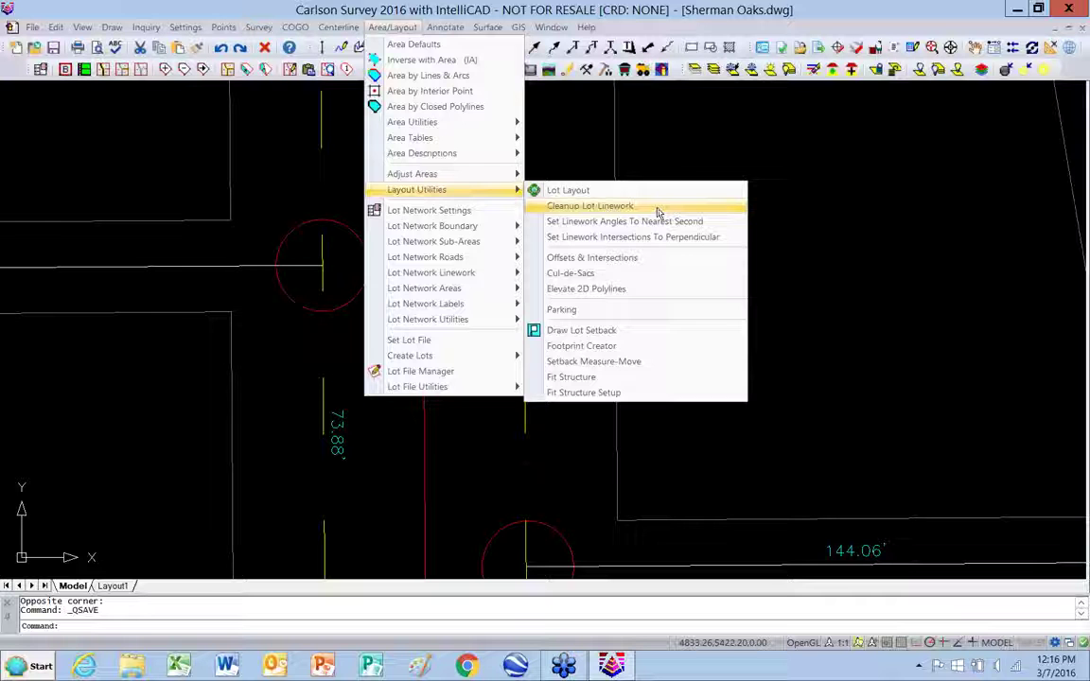
{"action": "left_click", "coordinate": [682, 152]}
{"action": "left_click", "coordinate": [671, 139]}
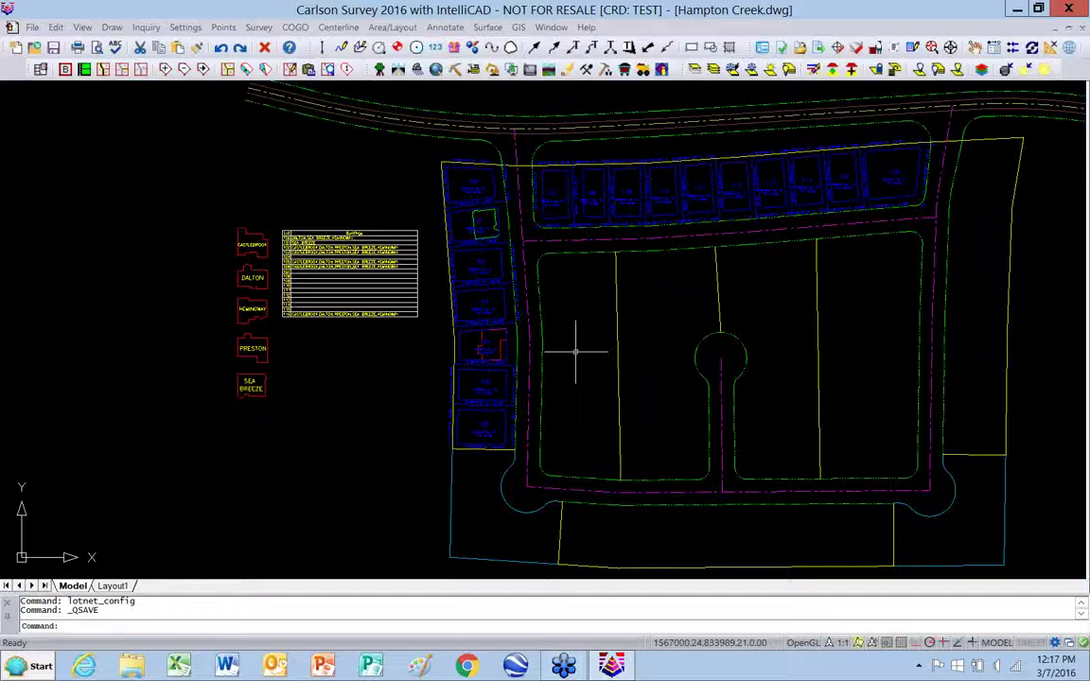
Look over the Hampton Creek building table, switch to the Sherman Oaks drawing, and examine its circled lot linework errors
{"action": "scroll", "coordinate": [328, 374], "scroll_direction": "up", "scroll_amount": 2}
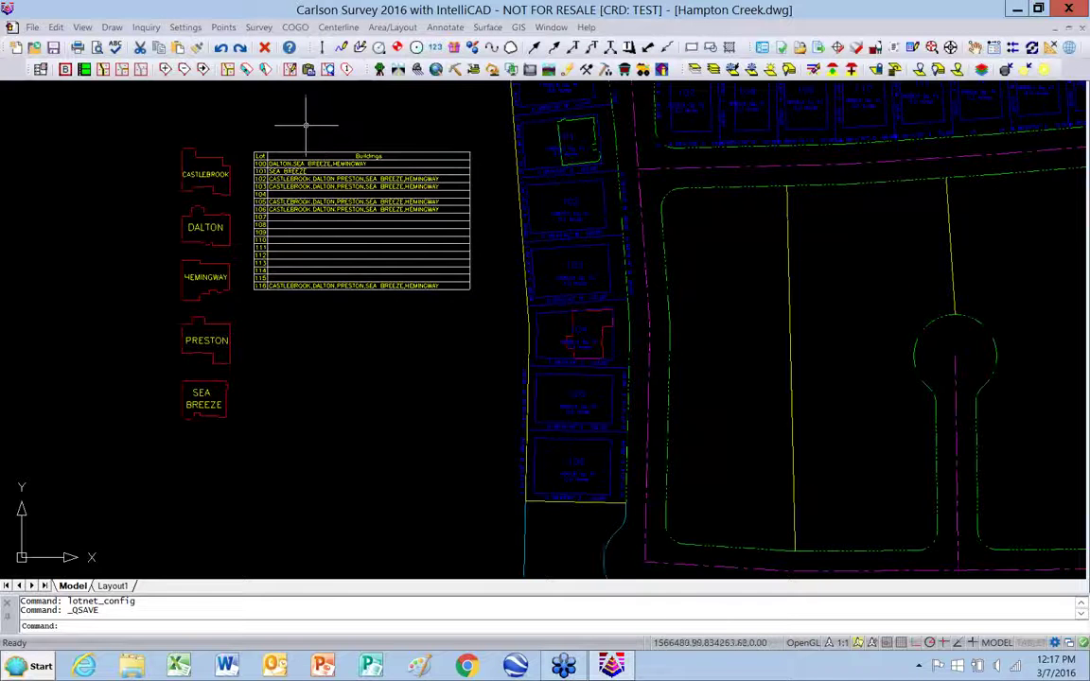
{"action": "scroll", "coordinate": [306, 124], "scroll_direction": "up", "scroll_amount": 1}
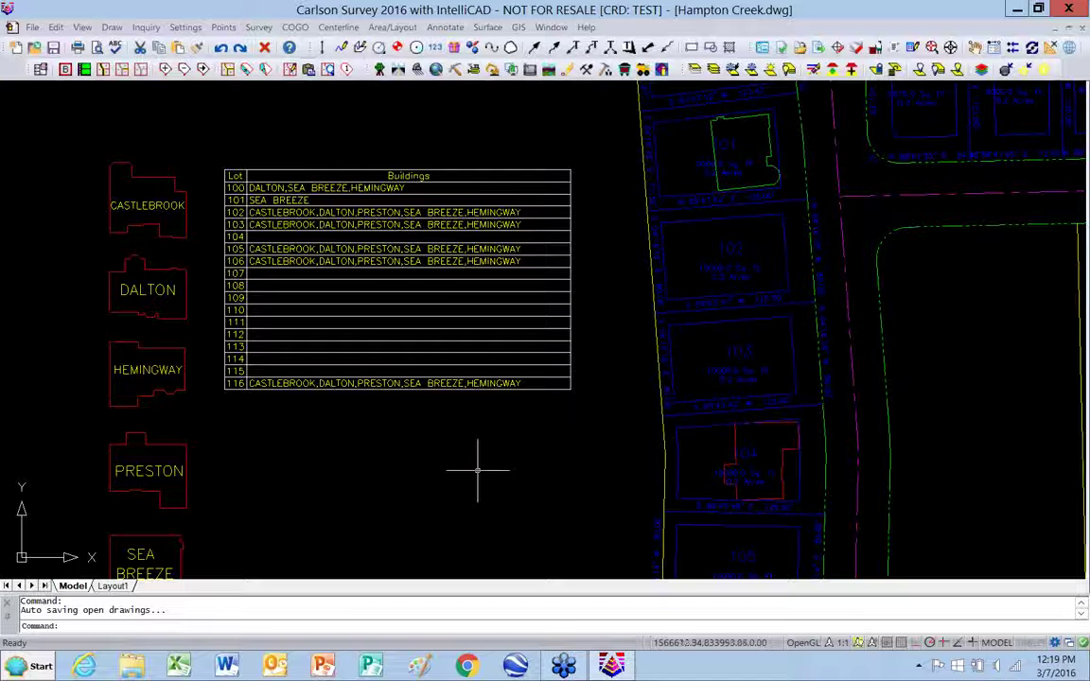
{"action": "left_click", "coordinate": [549, 27]}
{"action": "left_click", "coordinate": [570, 183]}
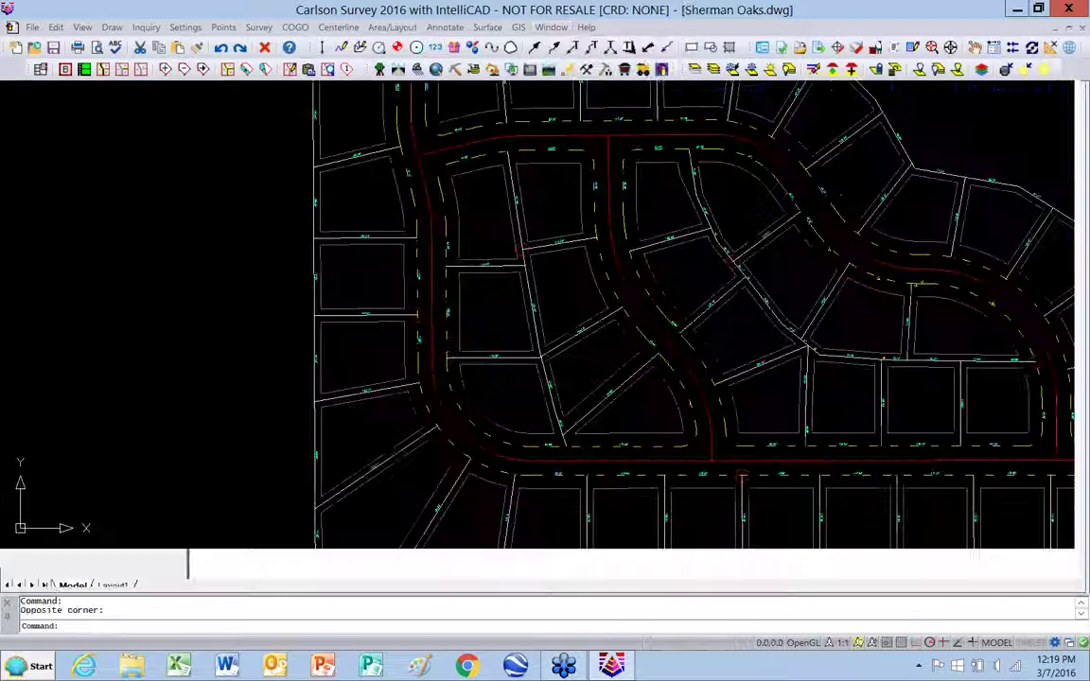
{"action": "scroll", "coordinate": [264, 316], "scroll_direction": "down", "scroll_amount": 3}
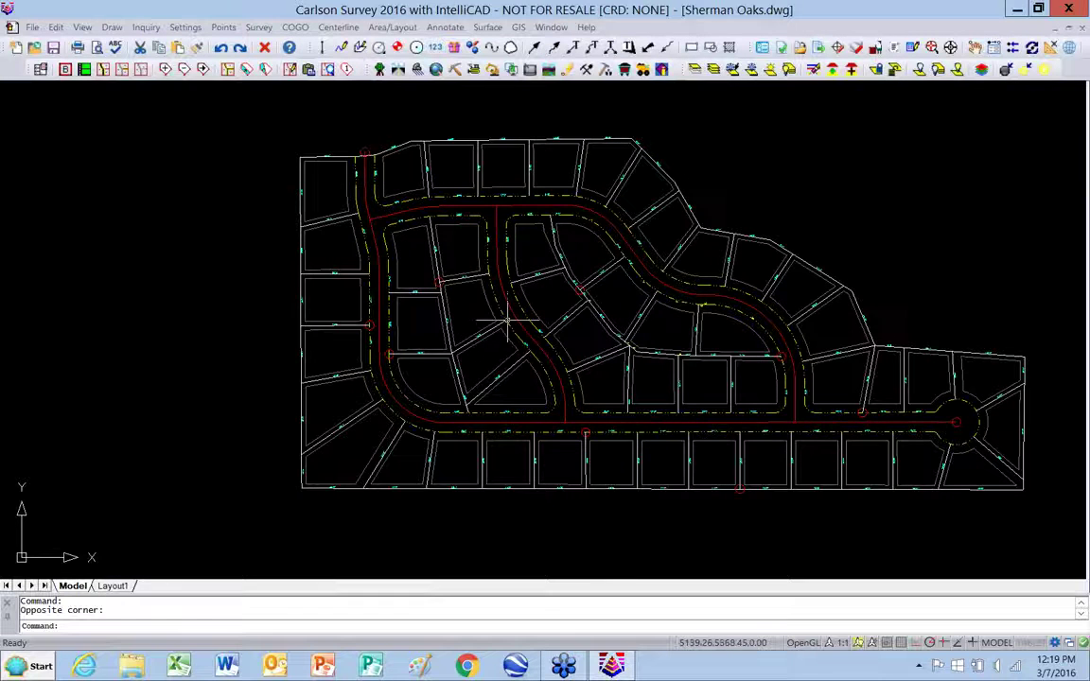
{"action": "scroll", "coordinate": [551, 405], "scroll_direction": "up", "scroll_amount": 3}
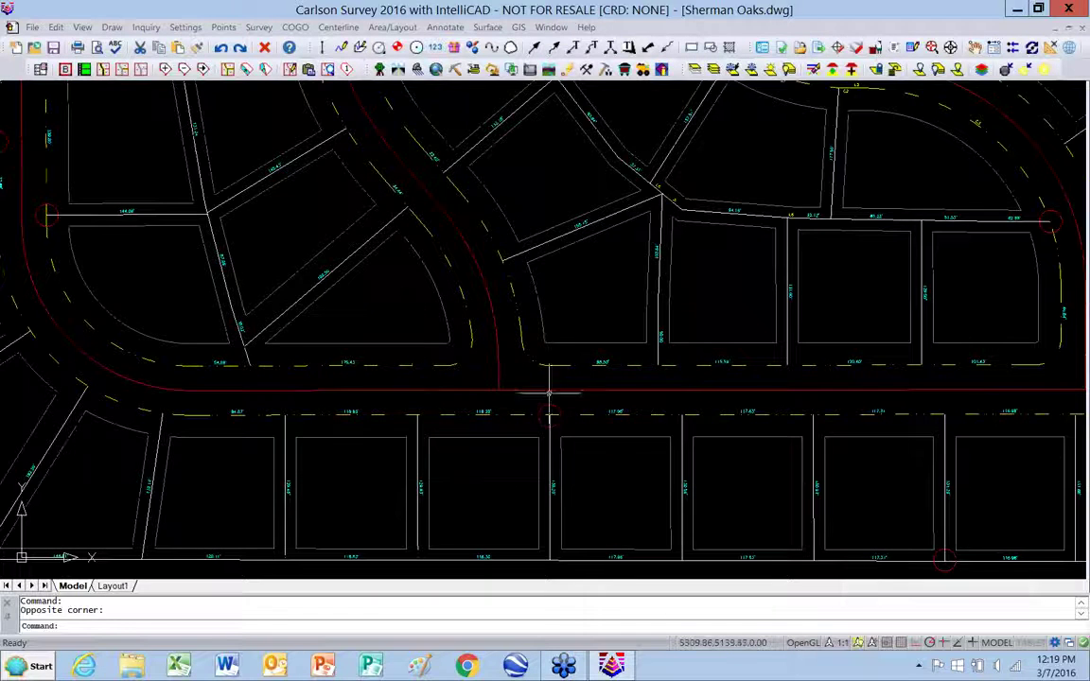
{"action": "scroll", "coordinate": [418, 393], "scroll_direction": "down", "scroll_amount": 2}
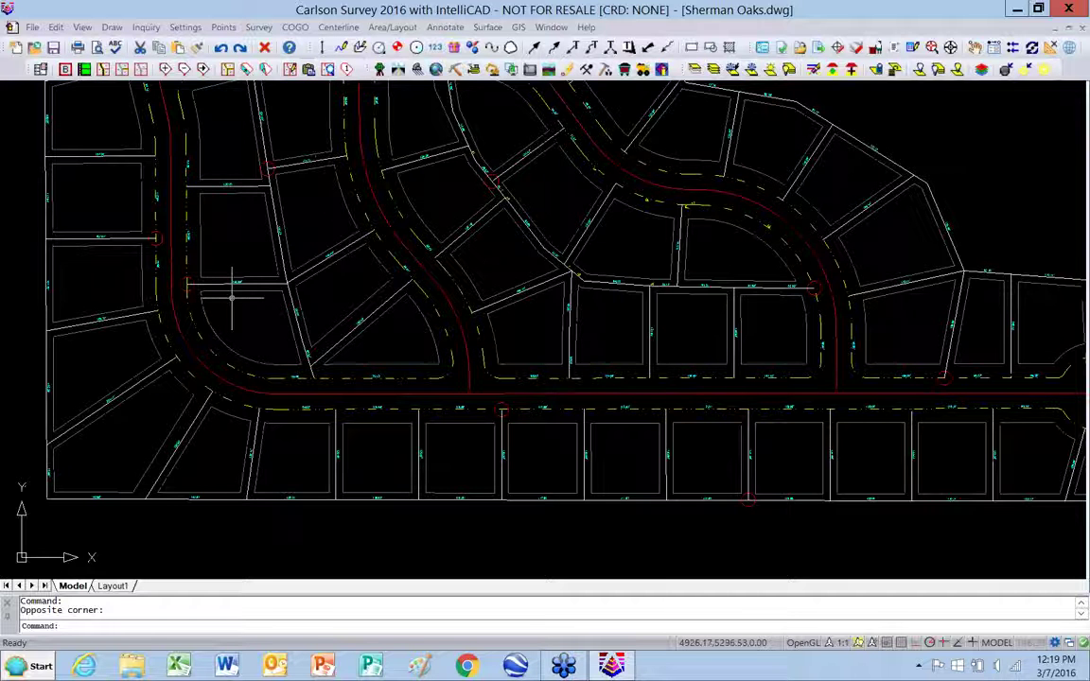
Review the Circle Errors and Adjust Linework modes and the tolerance option of Cleanup Lot Linework, and close its settings
{"action": "left_click", "coordinate": [391, 27]}
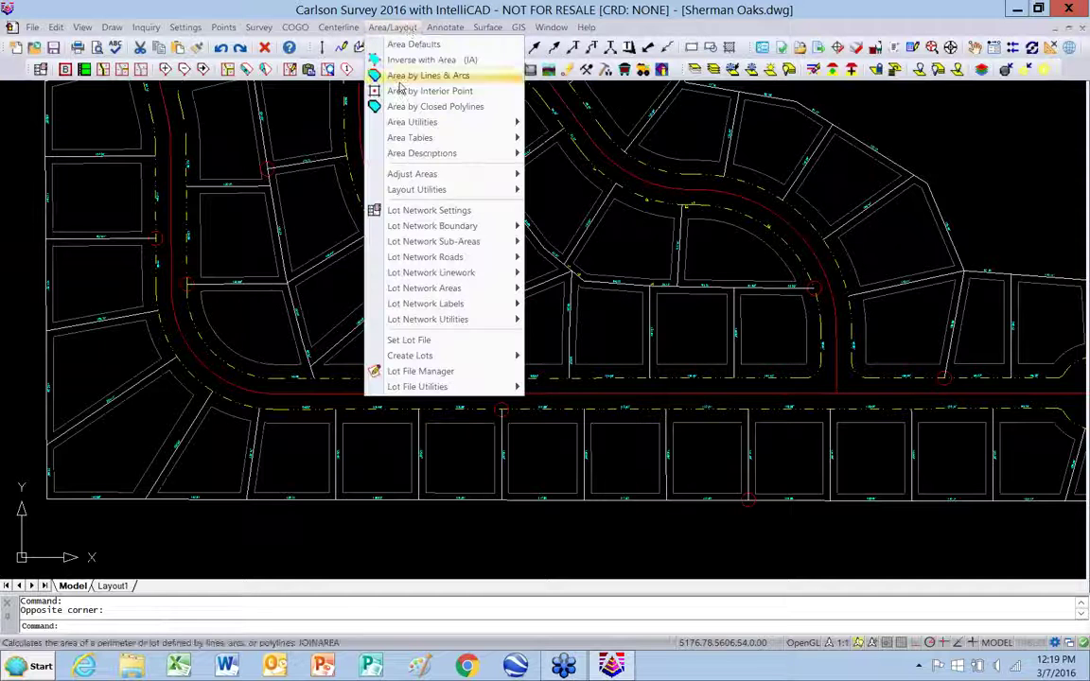
{"action": "mouse_move", "coordinate": [435, 188]}
{"action": "left_click", "coordinate": [565, 204]}
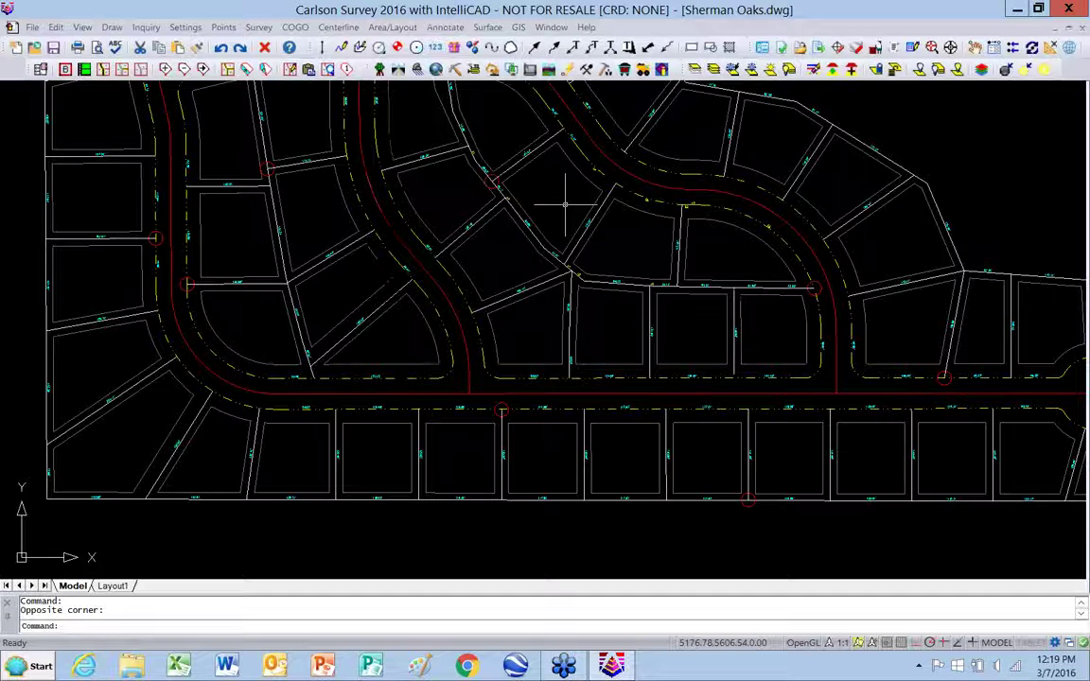
{"action": "left_click", "coordinate": [499, 305]}
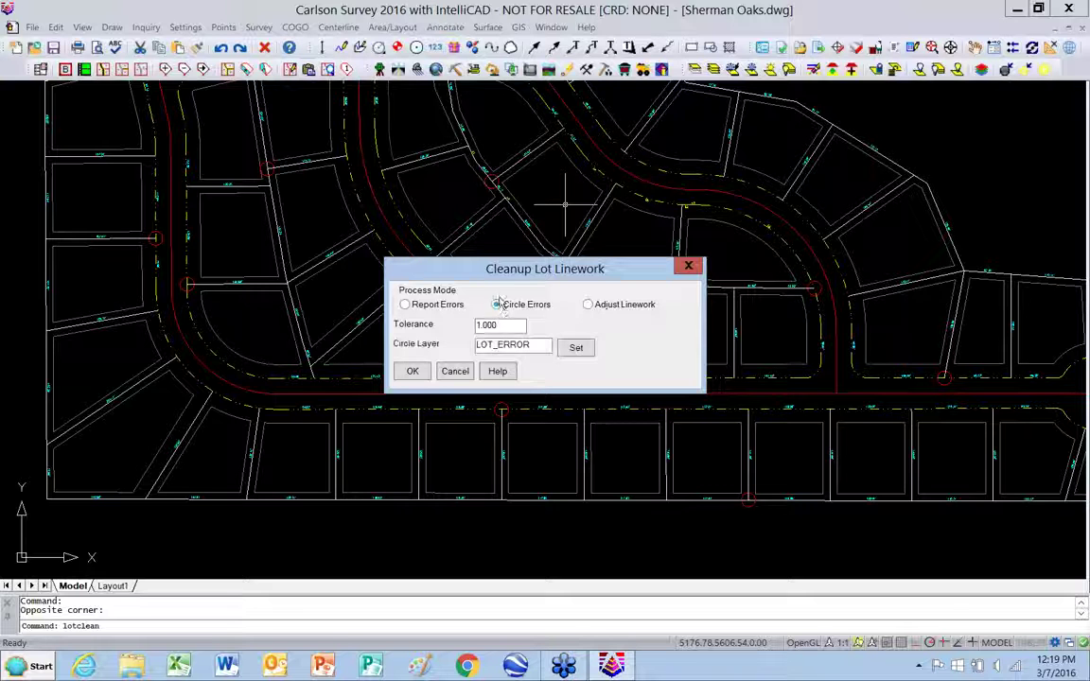
{"action": "left_click", "coordinate": [612, 306]}
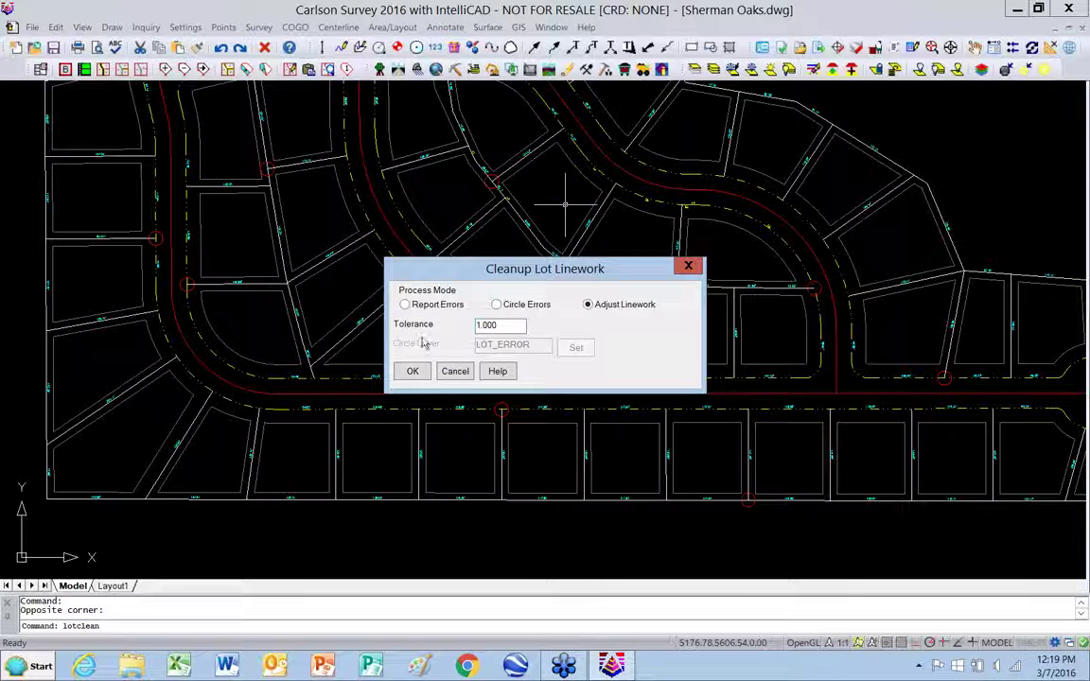
{"action": "double_click", "coordinate": [501, 324]}
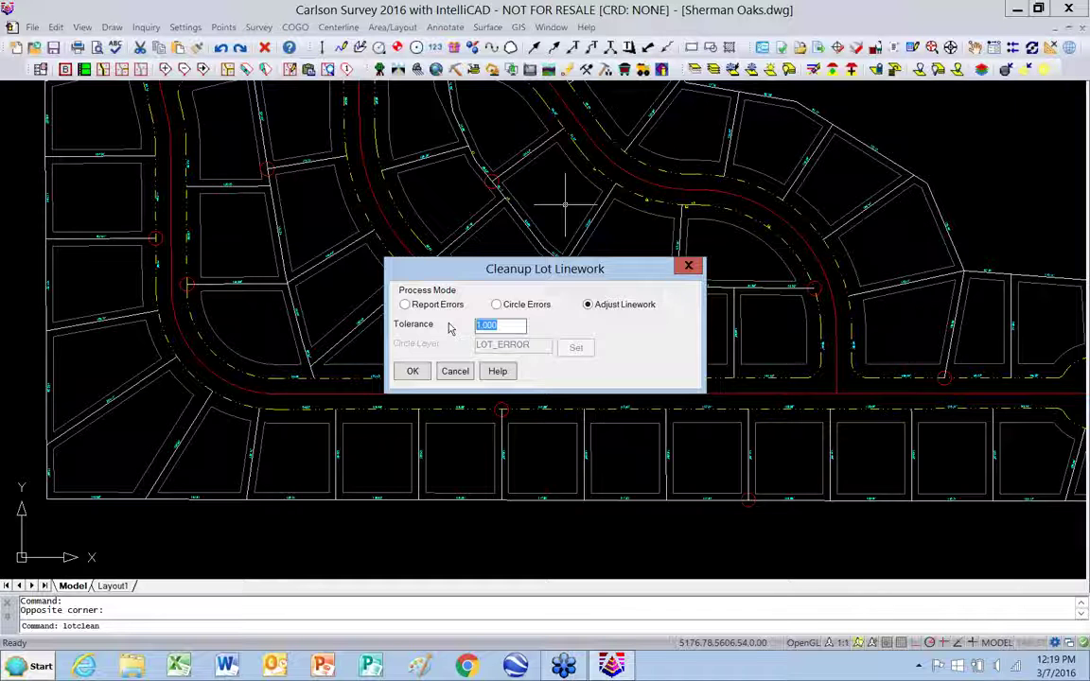
{"action": "left_click", "coordinate": [413, 370]}
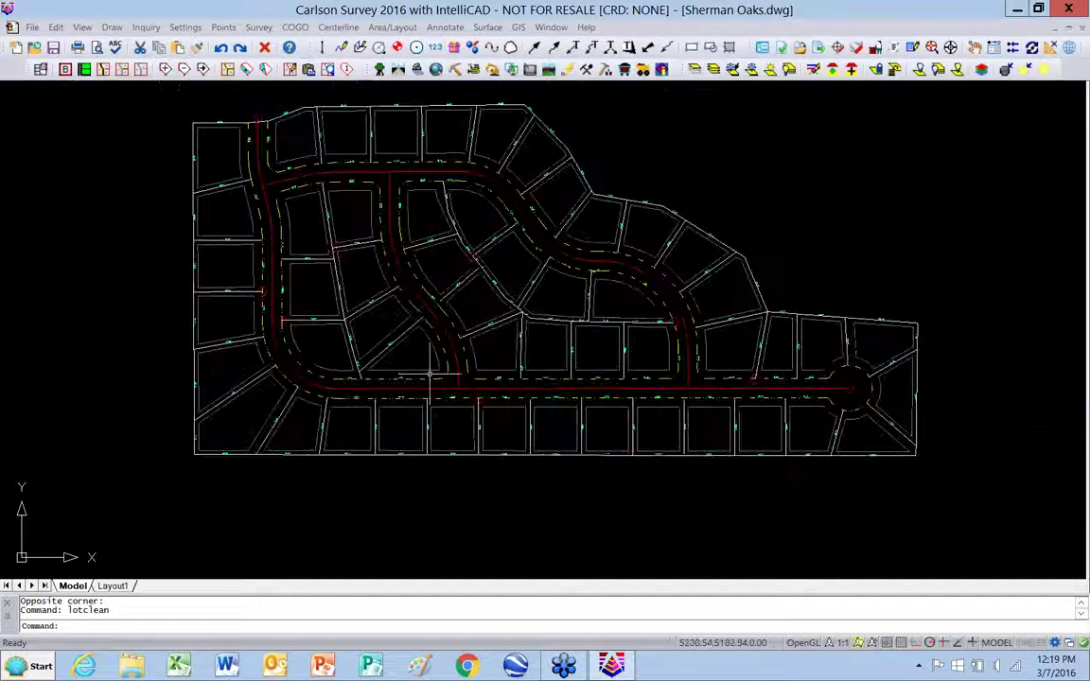
Examine the circled centerline ends at the Sherman Oaks entrance and in the cul-de-sac, and compare them with the overall lot layout
{"action": "scroll", "coordinate": [241, 106], "scroll_direction": "up", "scroll_amount": 5}
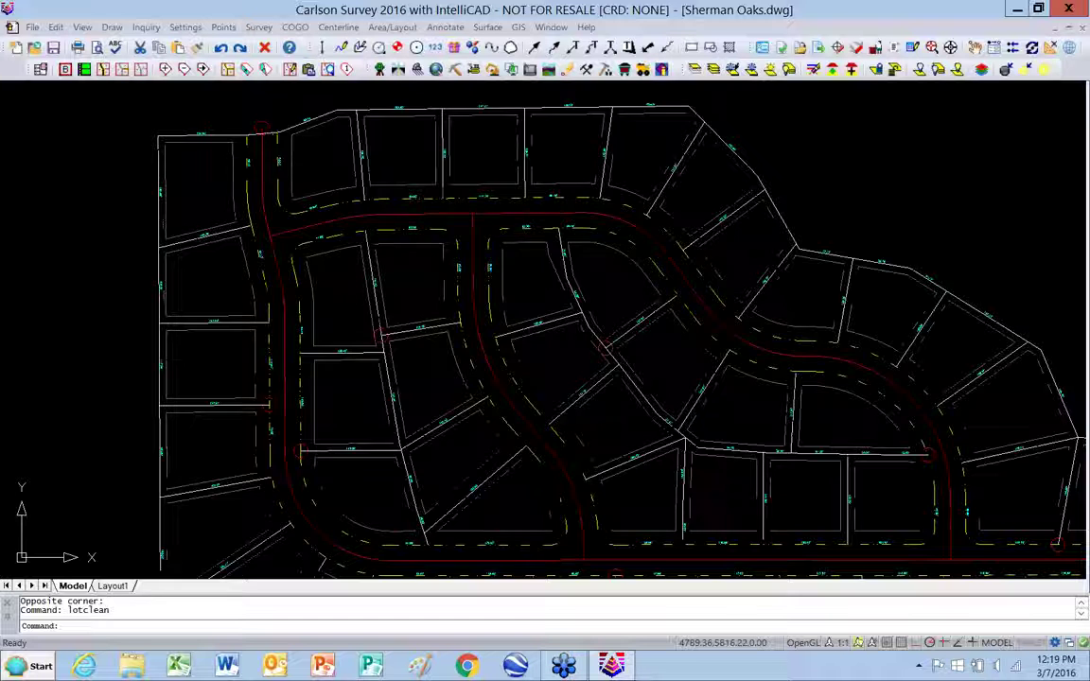
{"action": "scroll", "coordinate": [281, 133], "scroll_direction": "up", "scroll_amount": 2}
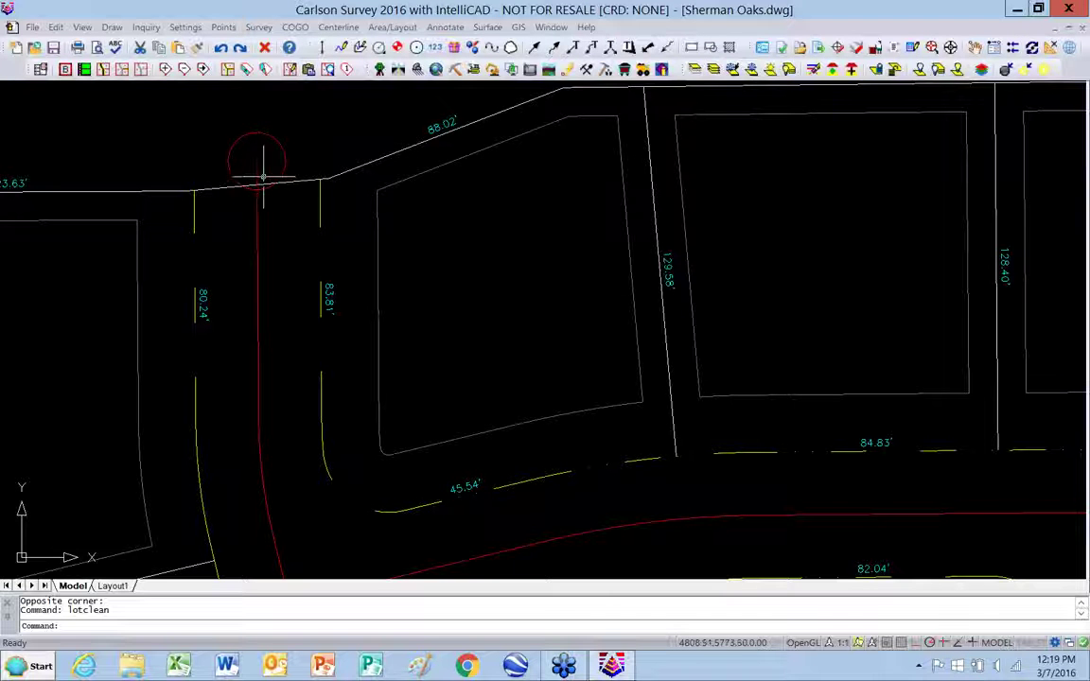
{"action": "scroll", "coordinate": [190, 190], "scroll_direction": "down", "scroll_amount": 10}
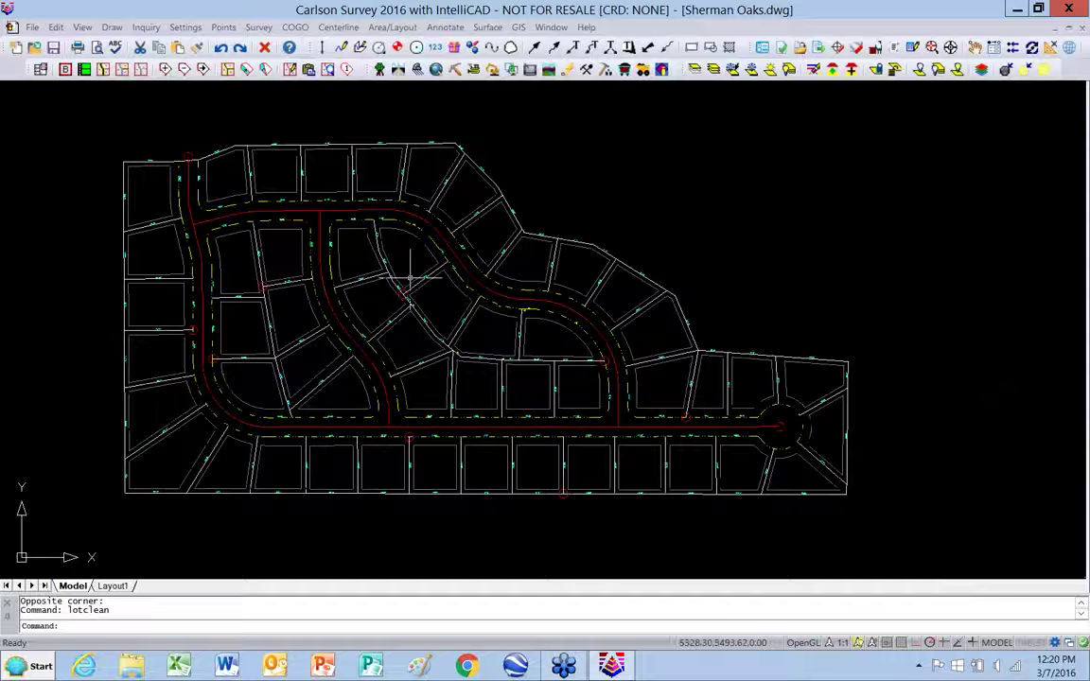
{"action": "scroll", "coordinate": [802, 435], "scroll_direction": "up", "scroll_amount": 8}
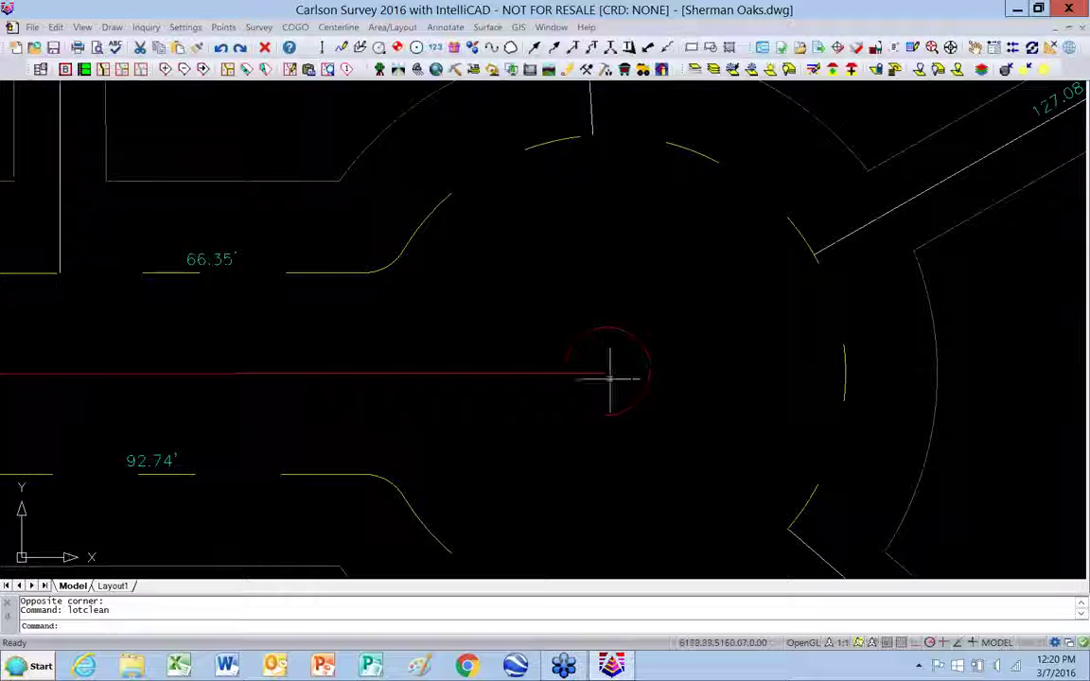
{"action": "scroll", "coordinate": [681, 353], "scroll_direction": "down", "scroll_amount": 5}
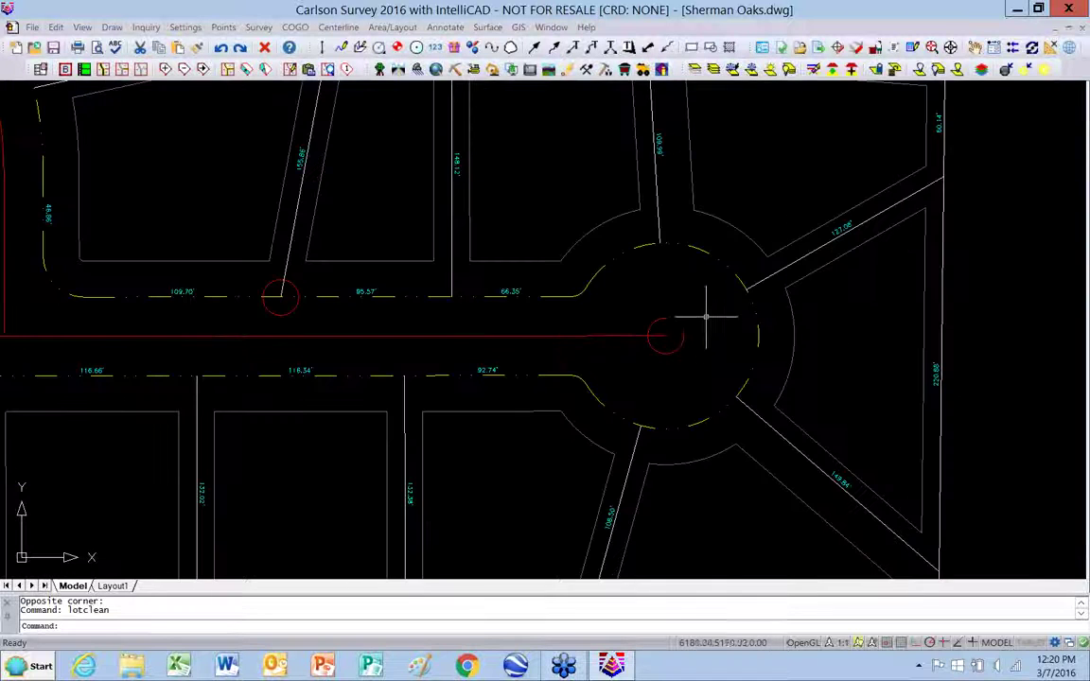
{"action": "scroll", "coordinate": [701, 329], "scroll_direction": "down", "scroll_amount": 6}
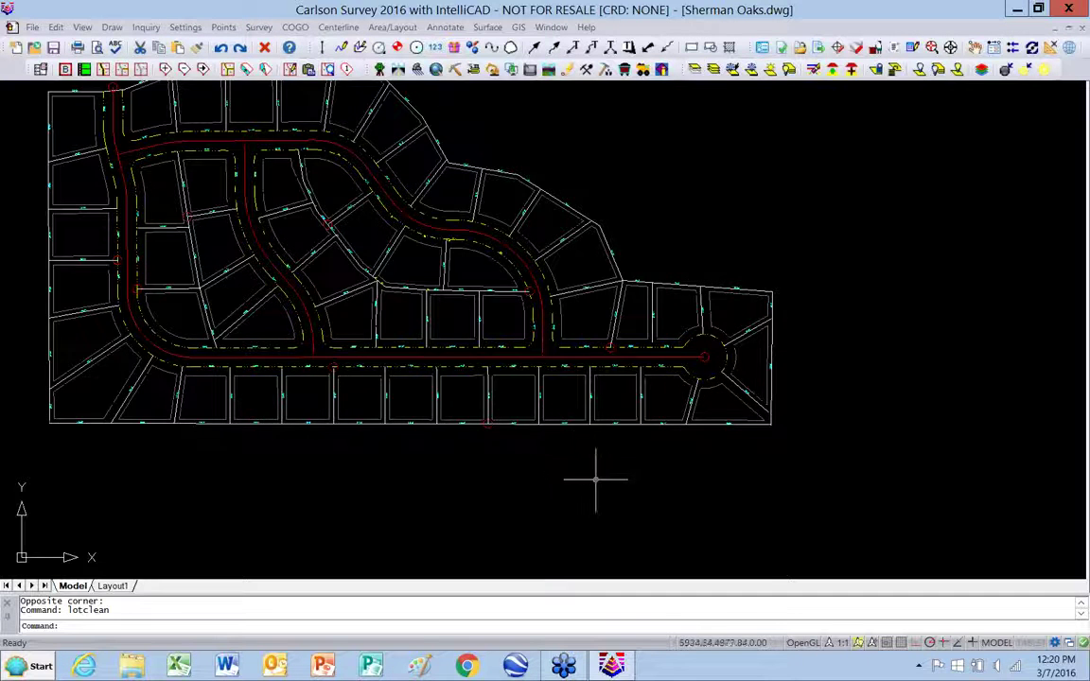
{"action": "scroll", "coordinate": [601, 478], "scroll_direction": "down", "scroll_amount": 2}
{"action": "scroll", "coordinate": [431, 378], "scroll_direction": "up", "scroll_amount": 2}
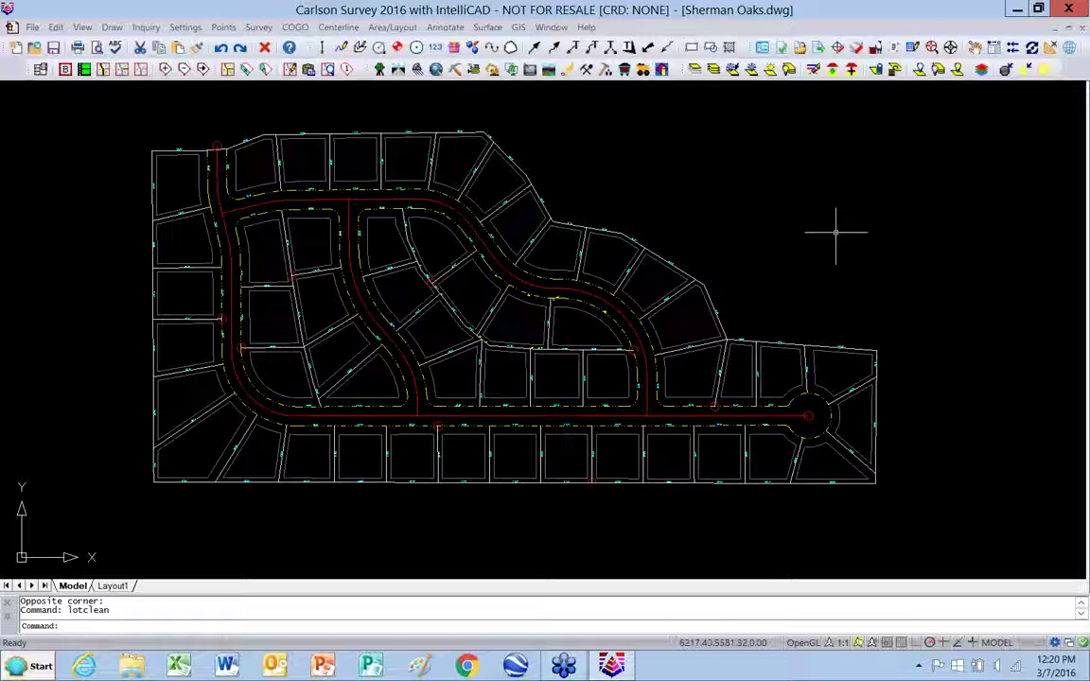
Switch to the Hampton Creek drawing and open the building placement settings of its lot network
{"action": "left_click", "coordinate": [549, 28]}
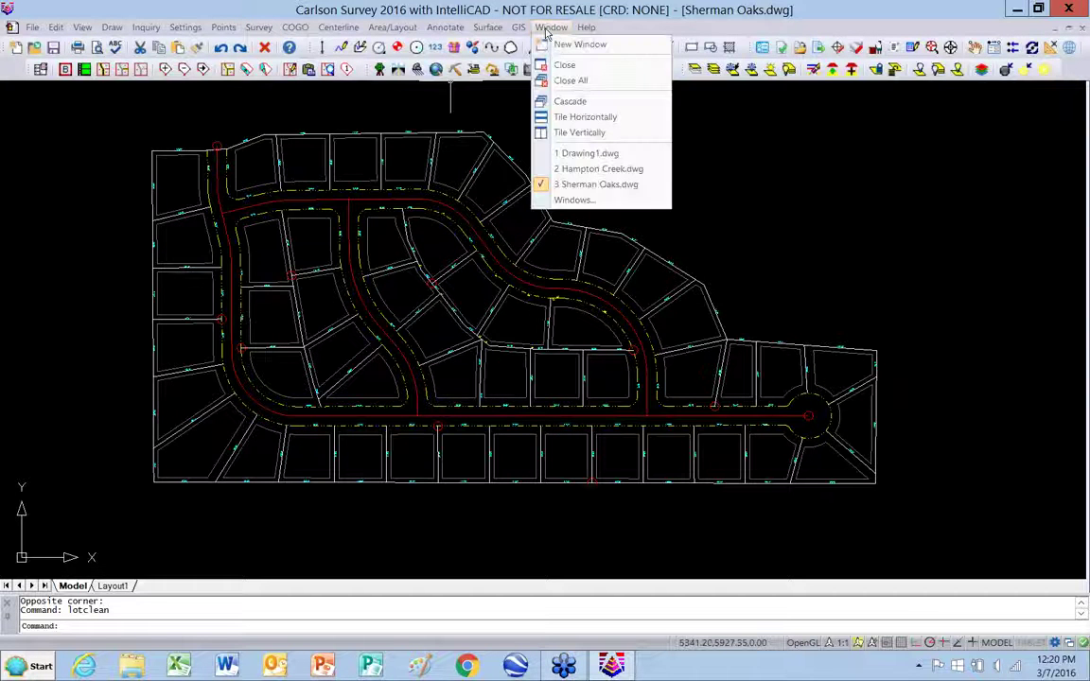
{"action": "left_click", "coordinate": [582, 171]}
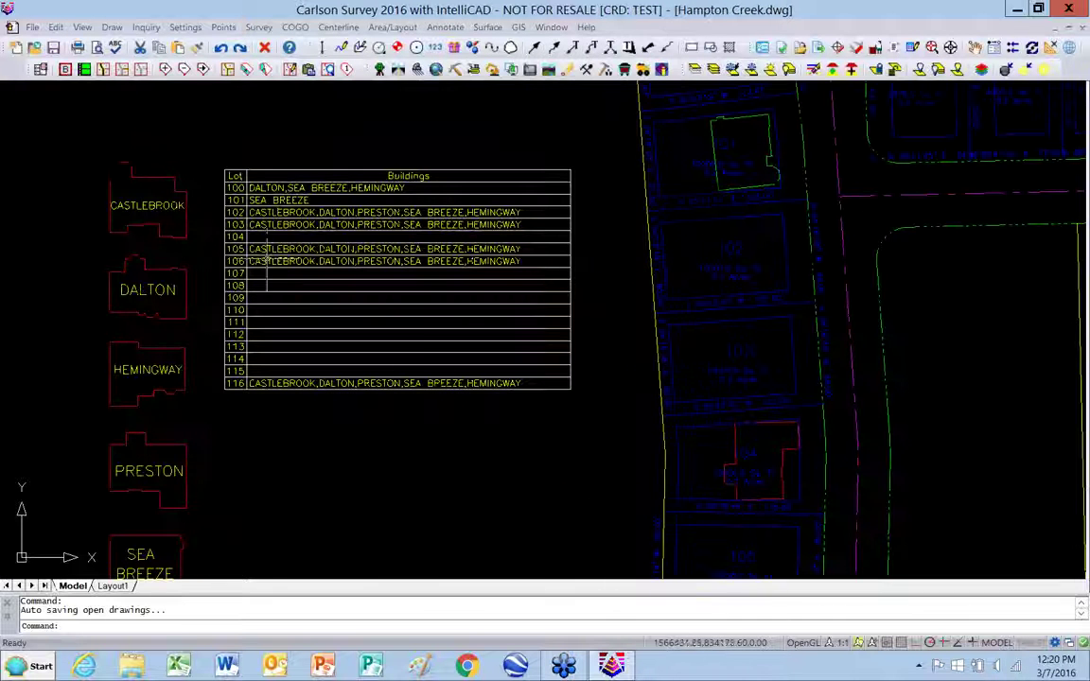
{"action": "left_click", "coordinate": [45, 72]}
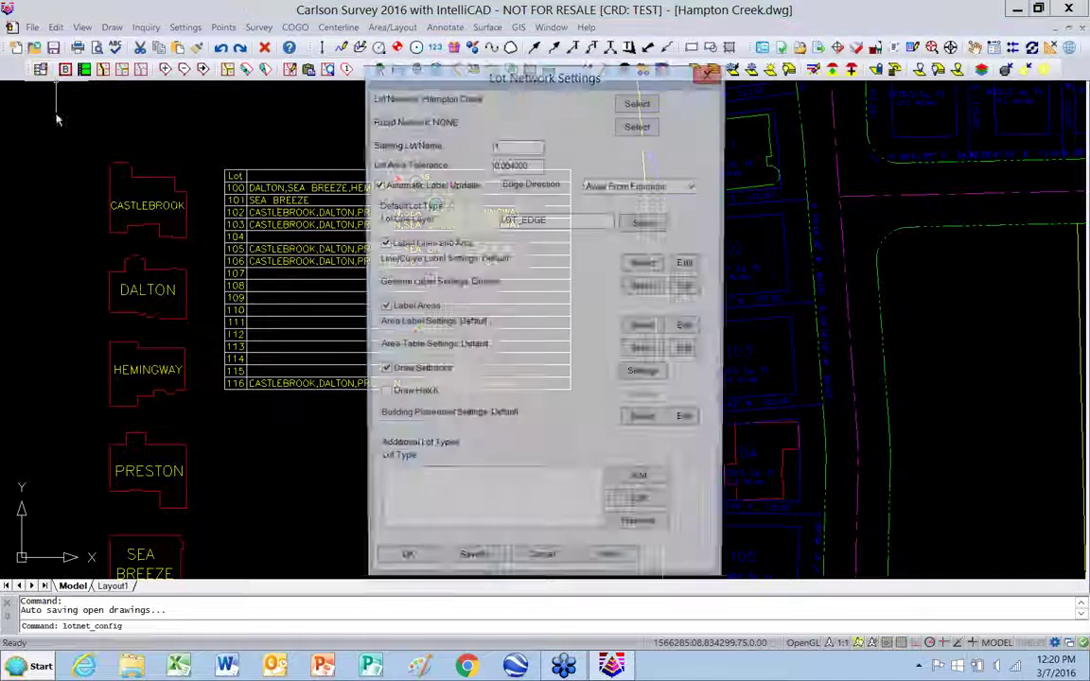
{"action": "left_click", "coordinate": [688, 421]}
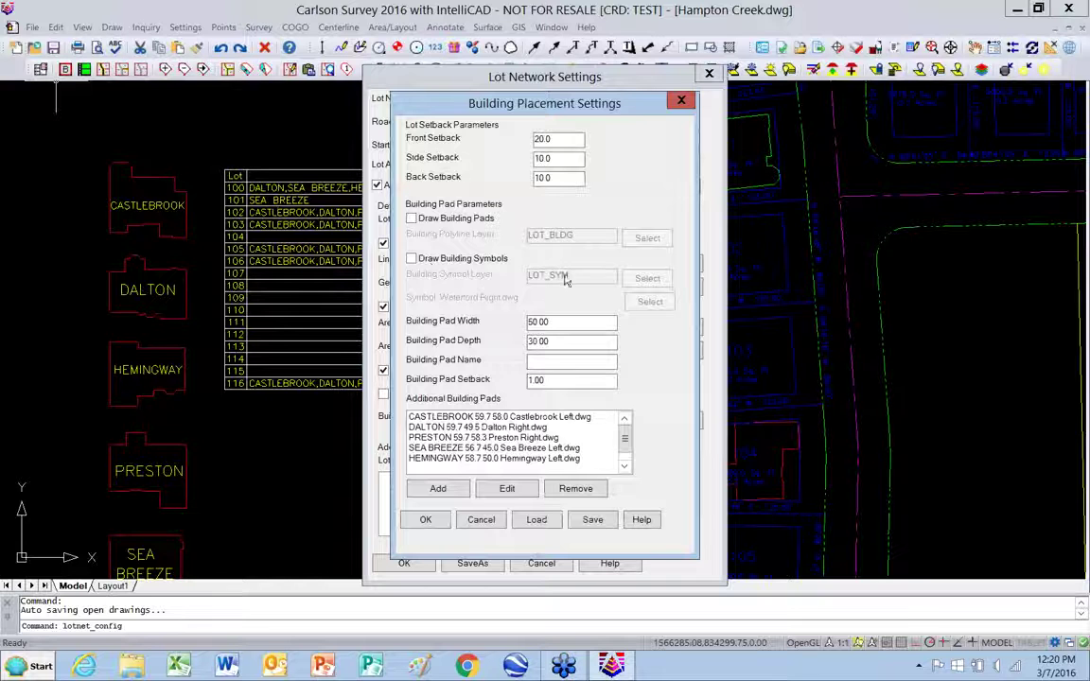
Try the Draw Building Pads option, review the pad parameters and each additional building pad, and discard the lot network settings changes
{"action": "left_click", "coordinate": [411, 221]}
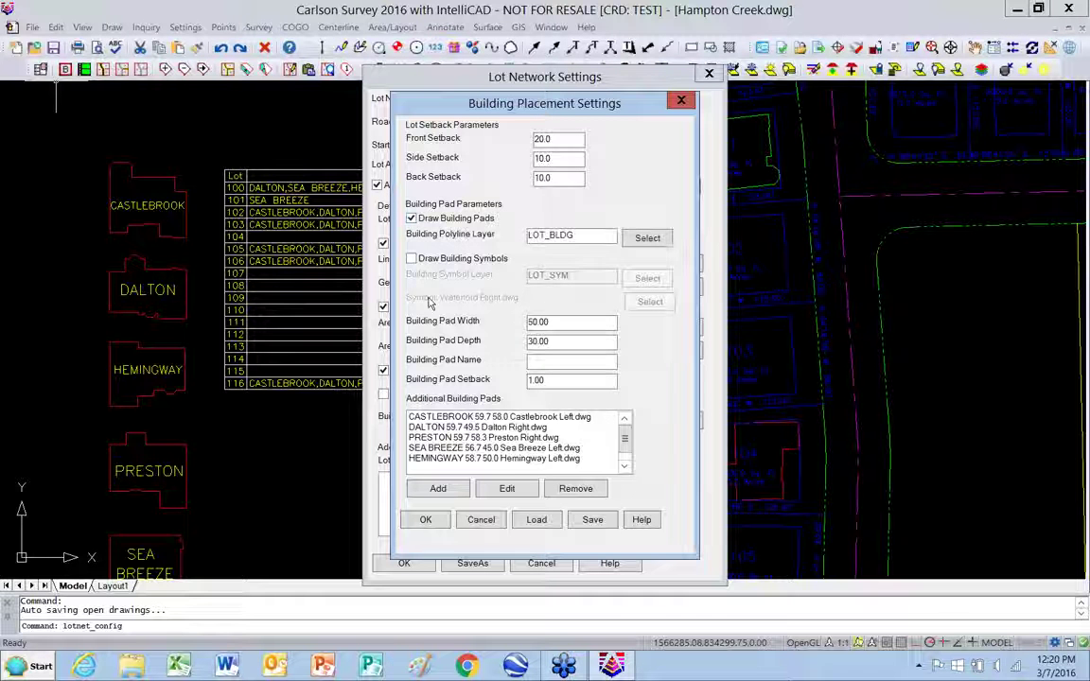
{"action": "left_click", "coordinate": [550, 341]}
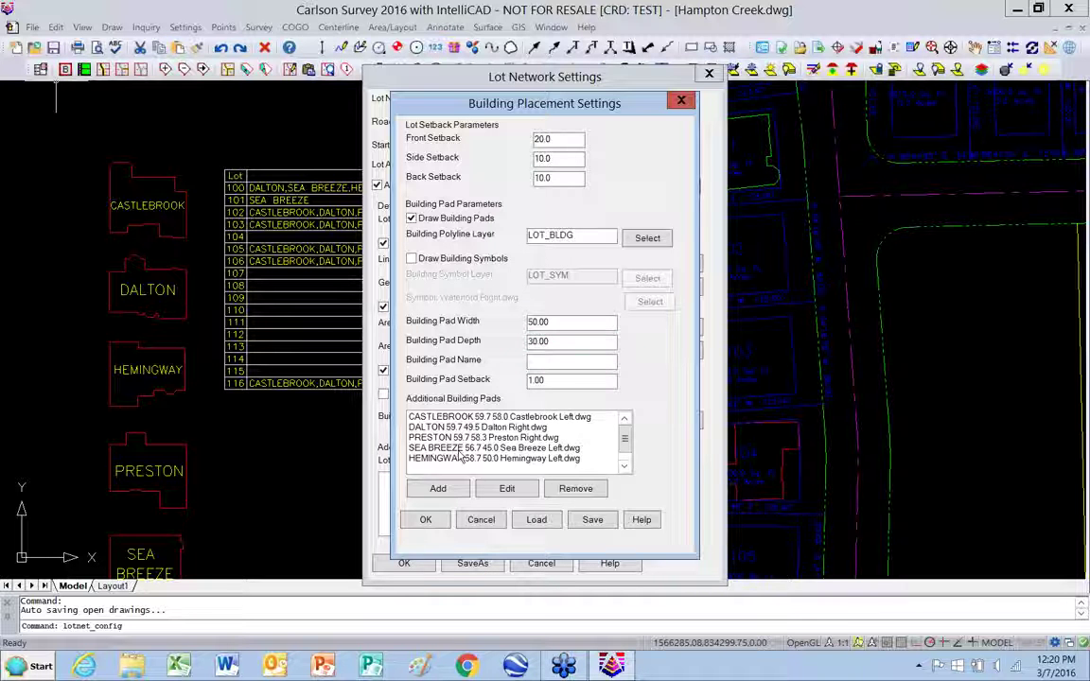
{"action": "left_click", "coordinate": [441, 419]}
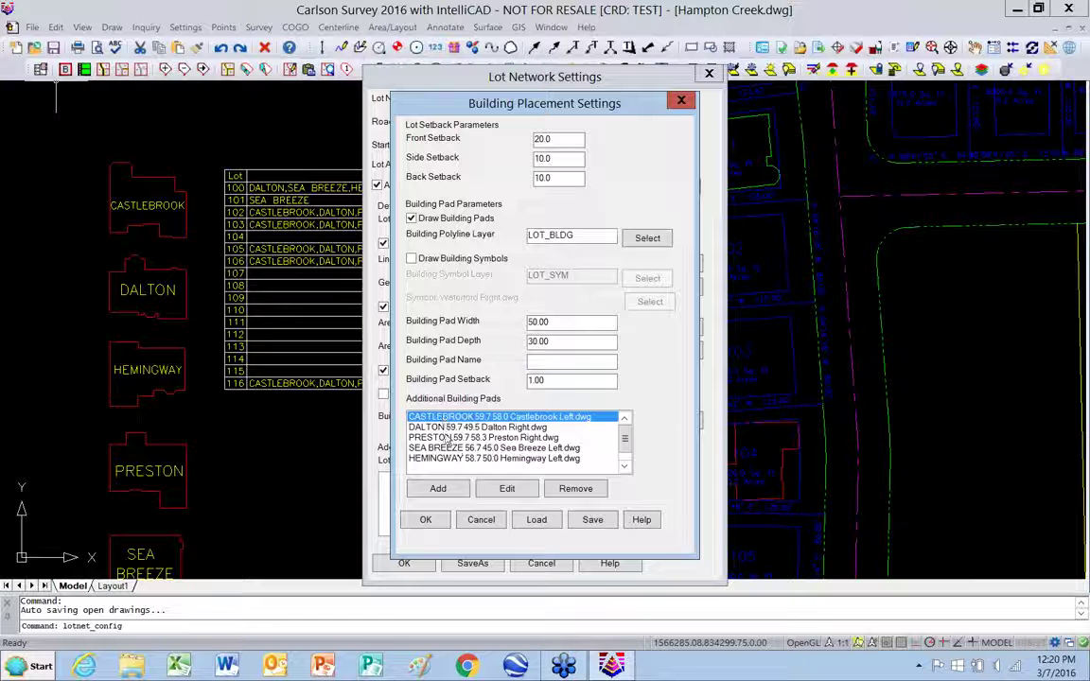
{"action": "left_click", "coordinate": [442, 428]}
{"action": "left_click", "coordinate": [438, 438]}
{"action": "left_click", "coordinate": [438, 448]}
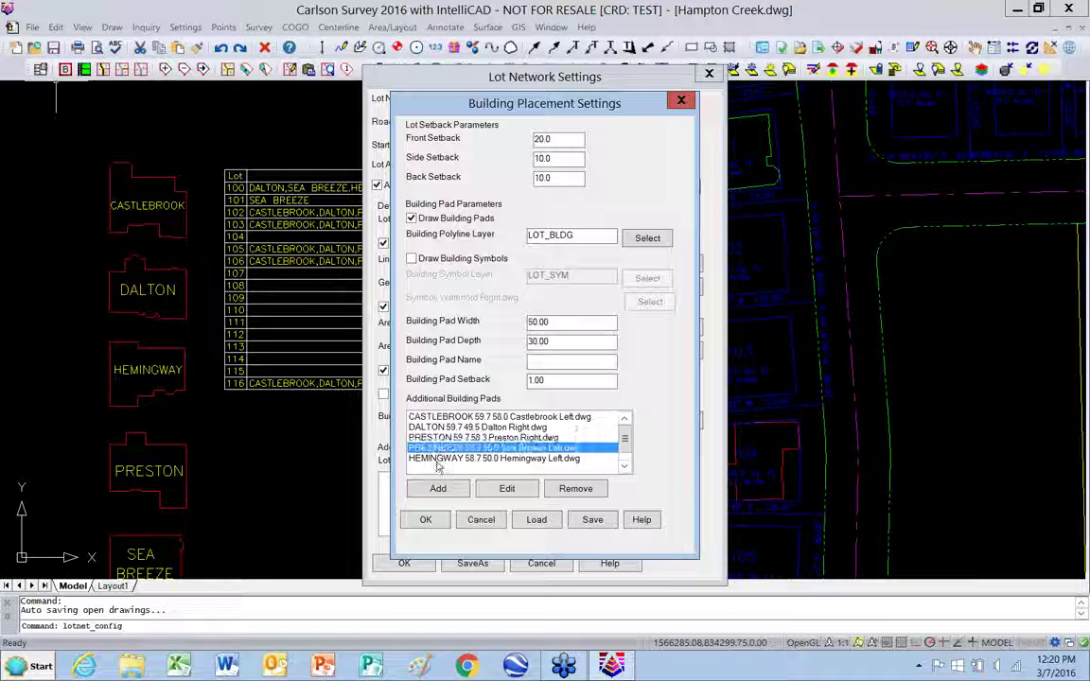
{"action": "left_click", "coordinate": [438, 459]}
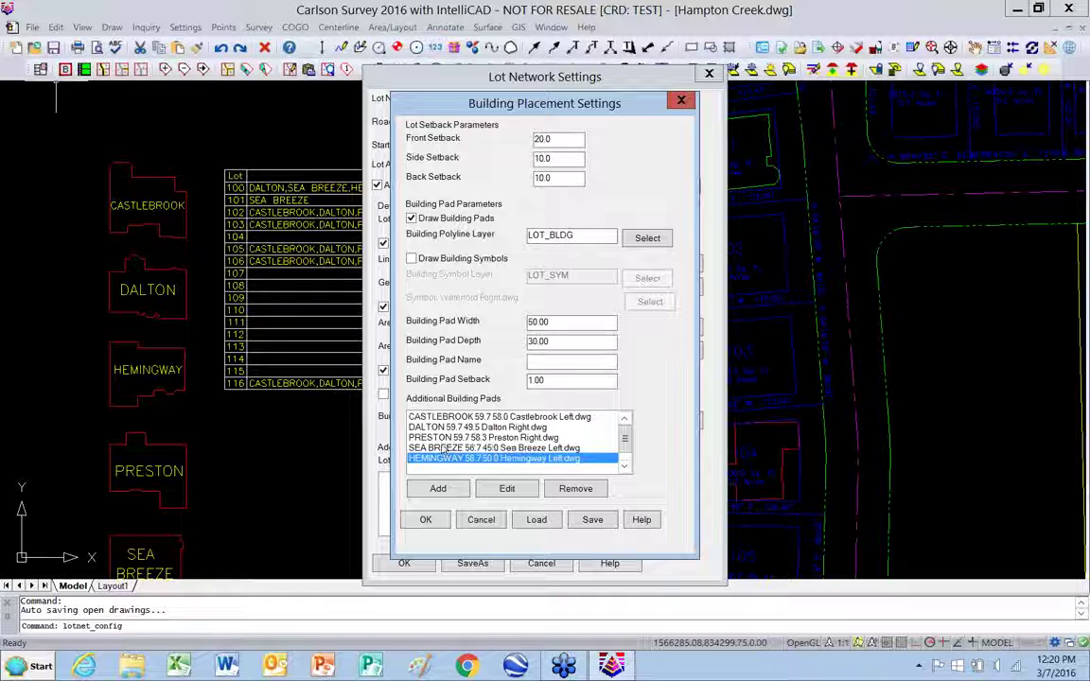
{"action": "left_click", "coordinate": [482, 524]}
{"action": "left_click", "coordinate": [539, 564]}
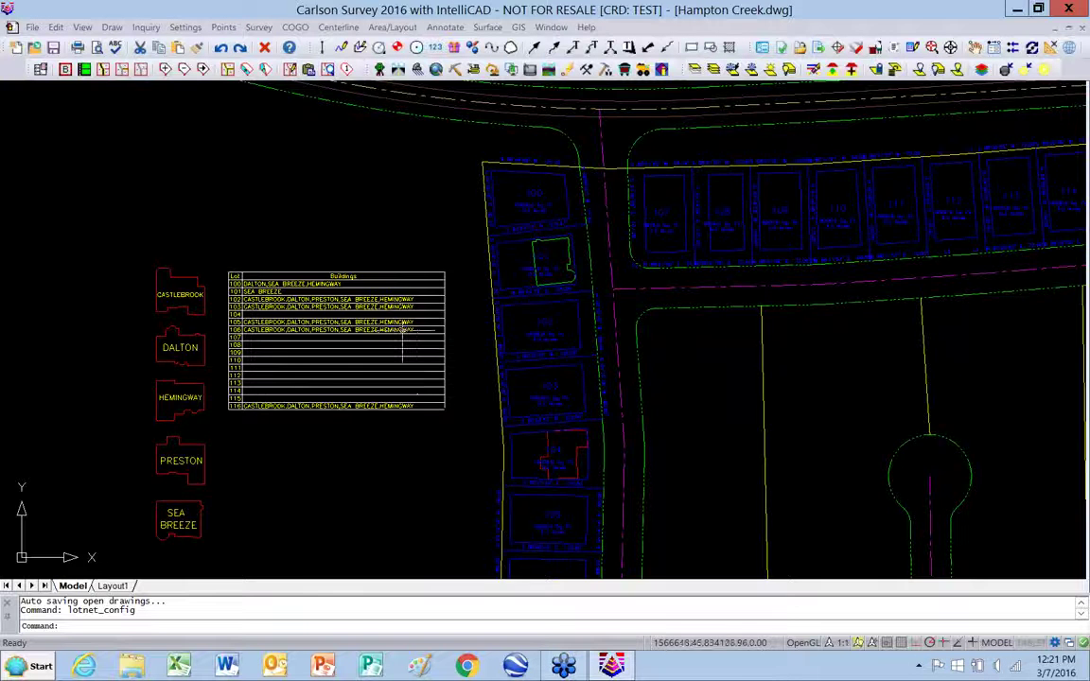
Examine the lots along Hampton Creek's western and northern edges up close and compare them with the building table and overall layout
{"action": "scroll", "coordinate": [346, 242], "scroll_direction": "down", "scroll_amount": 2}
{"action": "scroll", "coordinate": [569, 236], "scroll_direction": "up", "scroll_amount": 5}
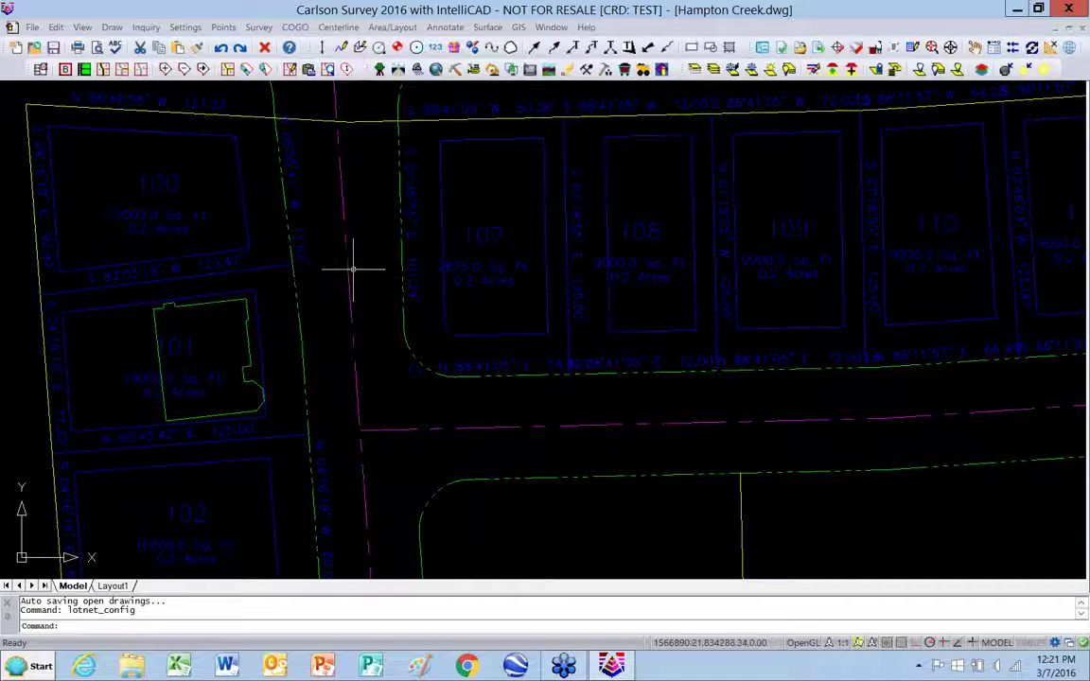
{"action": "scroll", "coordinate": [248, 299], "scroll_direction": "down", "scroll_amount": 2}
{"action": "scroll", "coordinate": [269, 395], "scroll_direction": "up", "scroll_amount": 3}
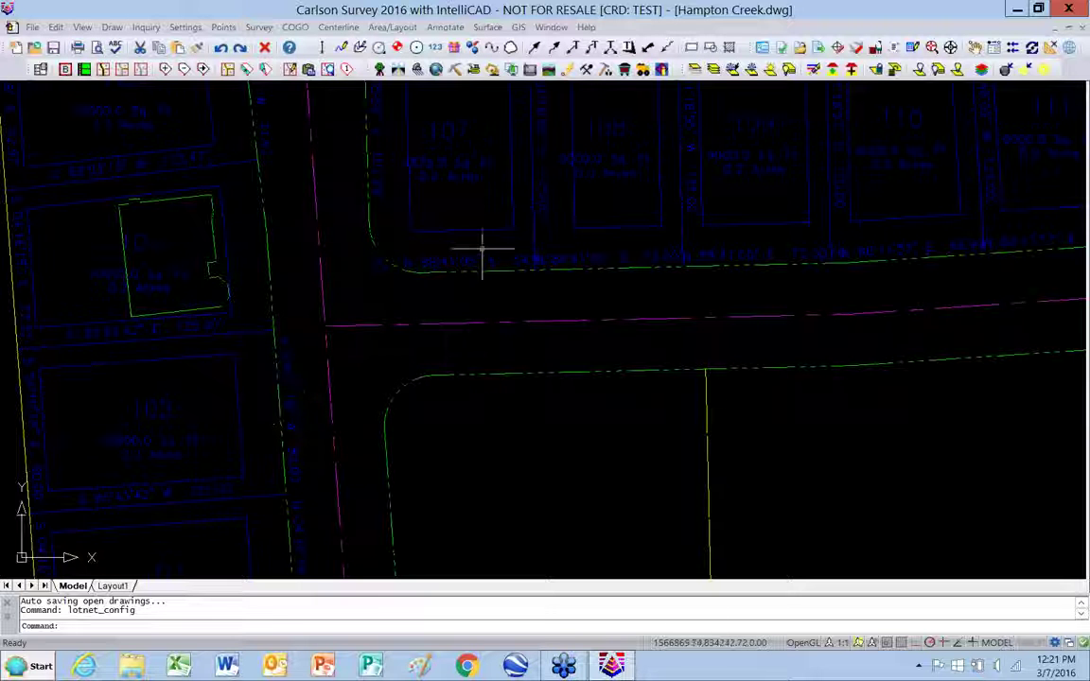
{"action": "scroll", "coordinate": [506, 243], "scroll_direction": "down", "scroll_amount": 2}
{"action": "scroll", "coordinate": [426, 189], "scroll_direction": "down", "scroll_amount": 2}
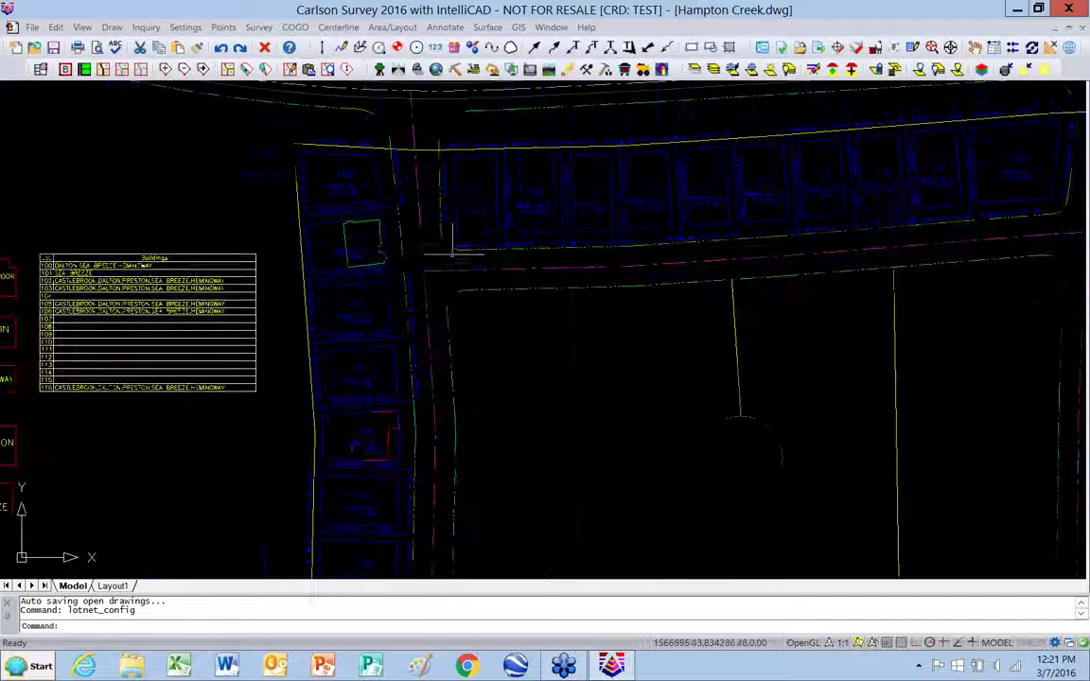
{"action": "scroll", "coordinate": [378, 169], "scroll_direction": "down", "scroll_amount": 2}
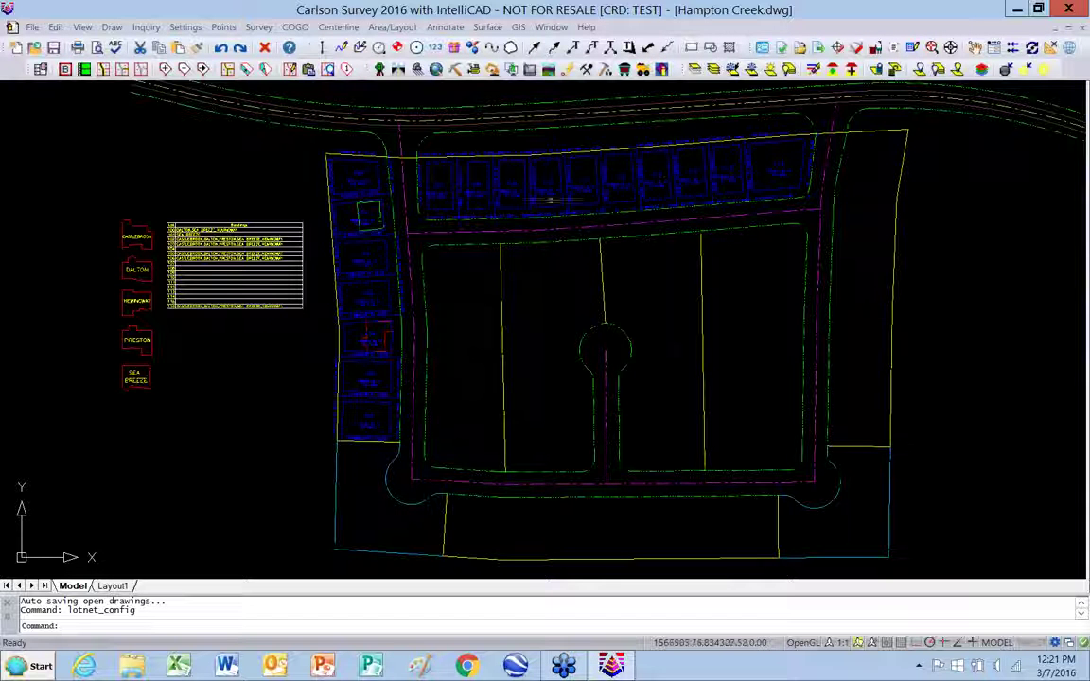
{"action": "scroll", "coordinate": [455, 182], "scroll_direction": "up", "scroll_amount": 3}
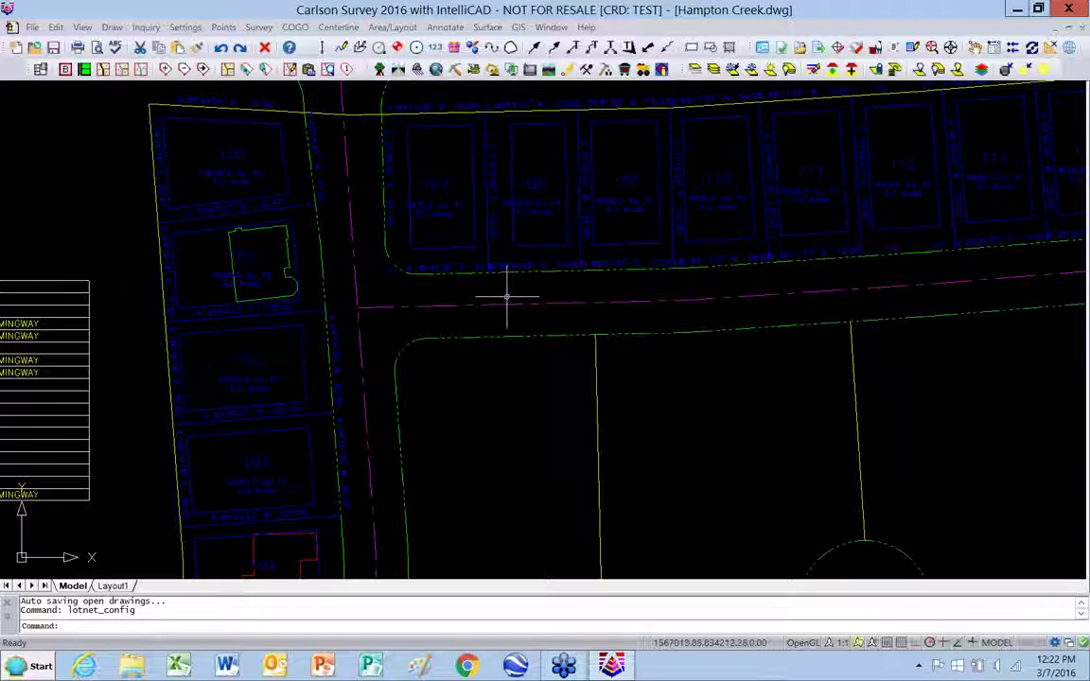
{"action": "scroll", "coordinate": [662, 312], "scroll_direction": "down", "scroll_amount": 2}
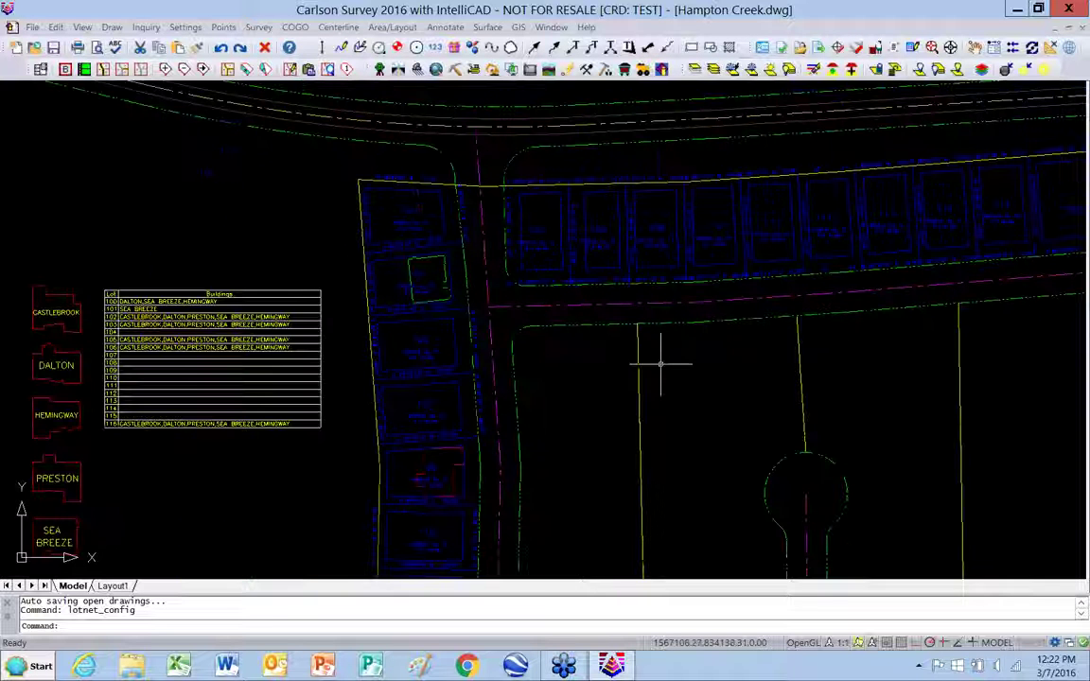